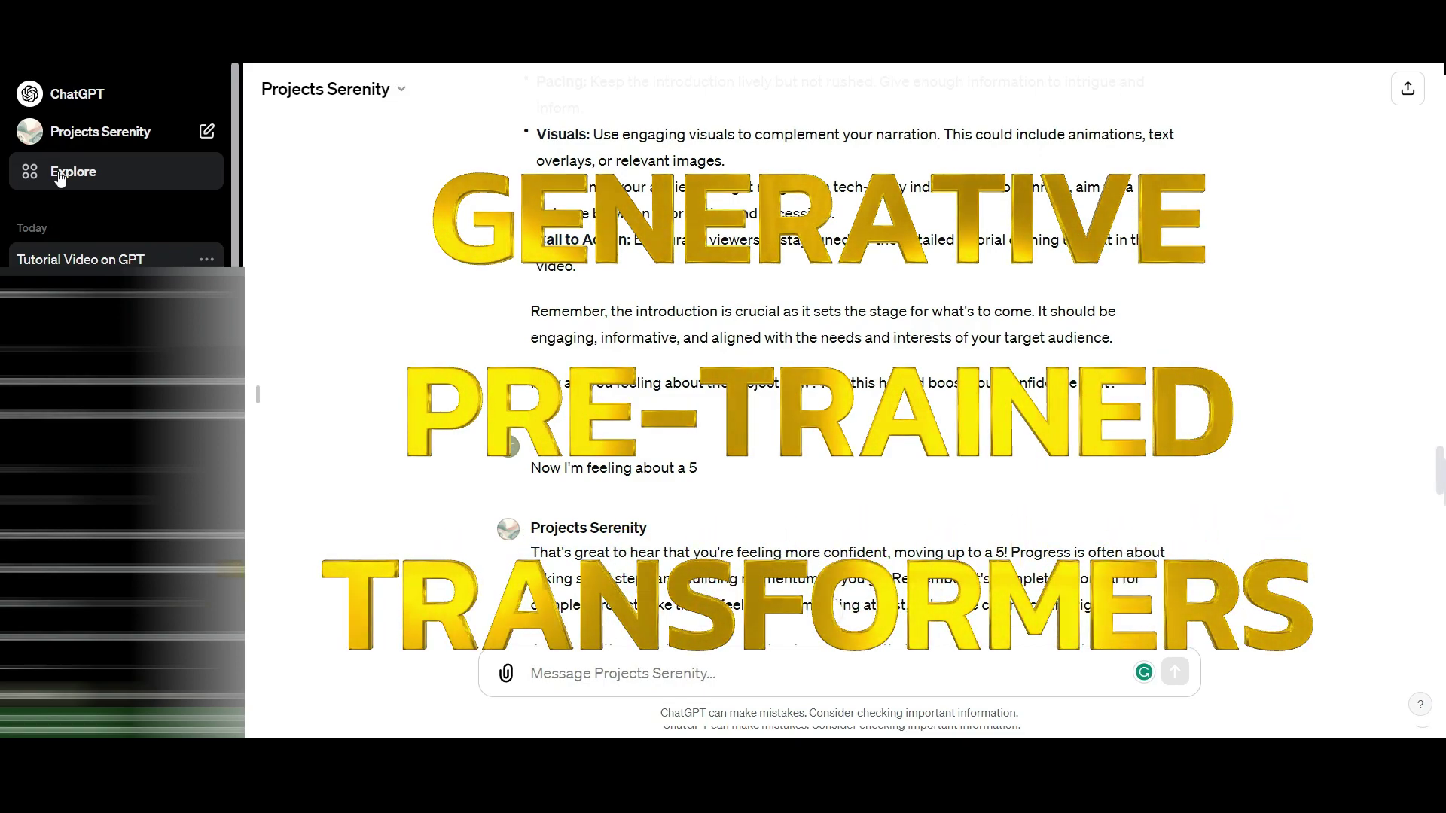
- Go to Explore and scroll the Made by OpenAI GPTs list down to Sous Chef
left_click(60, 178)
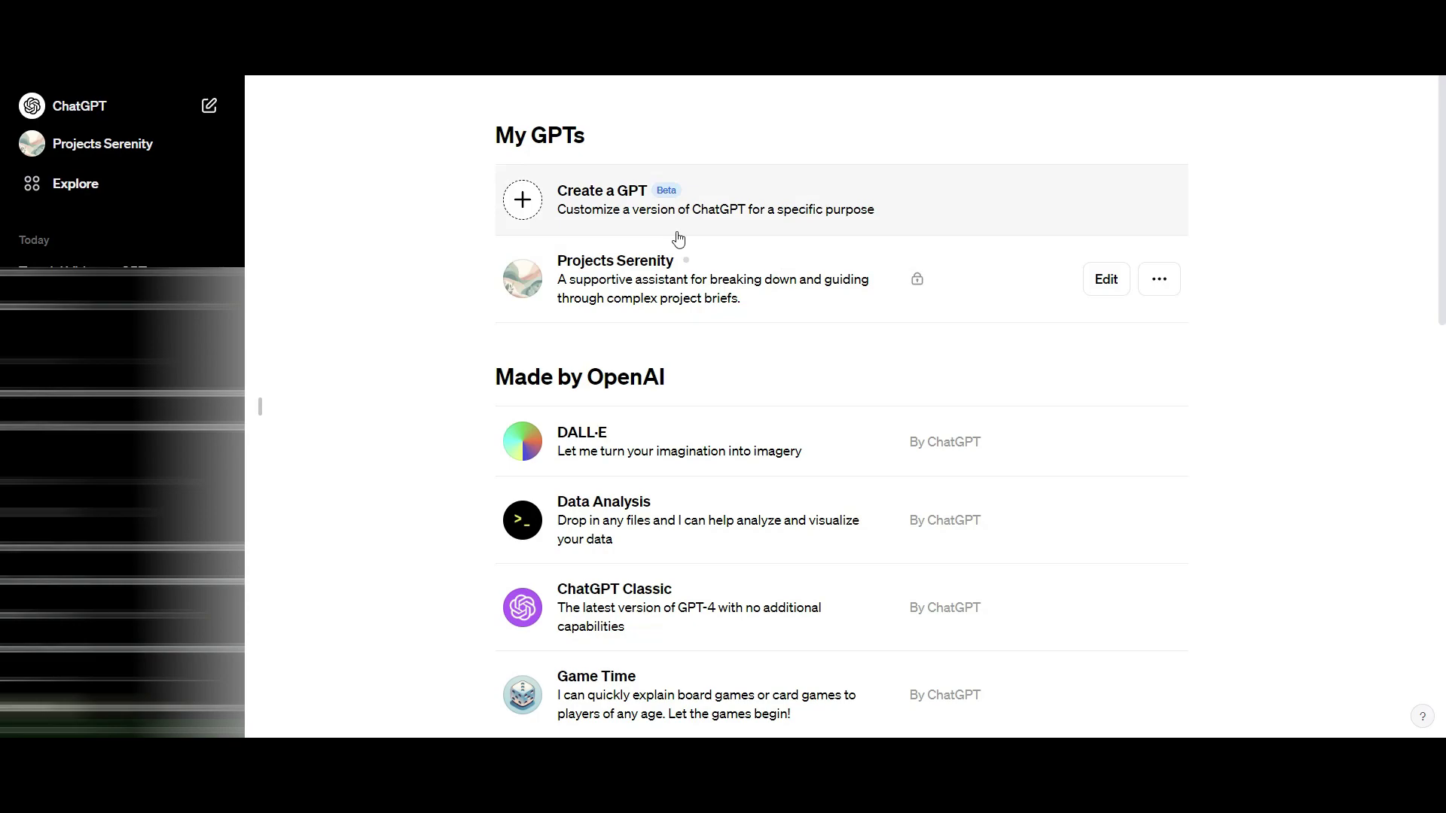
scroll(678, 239, "down", 4)
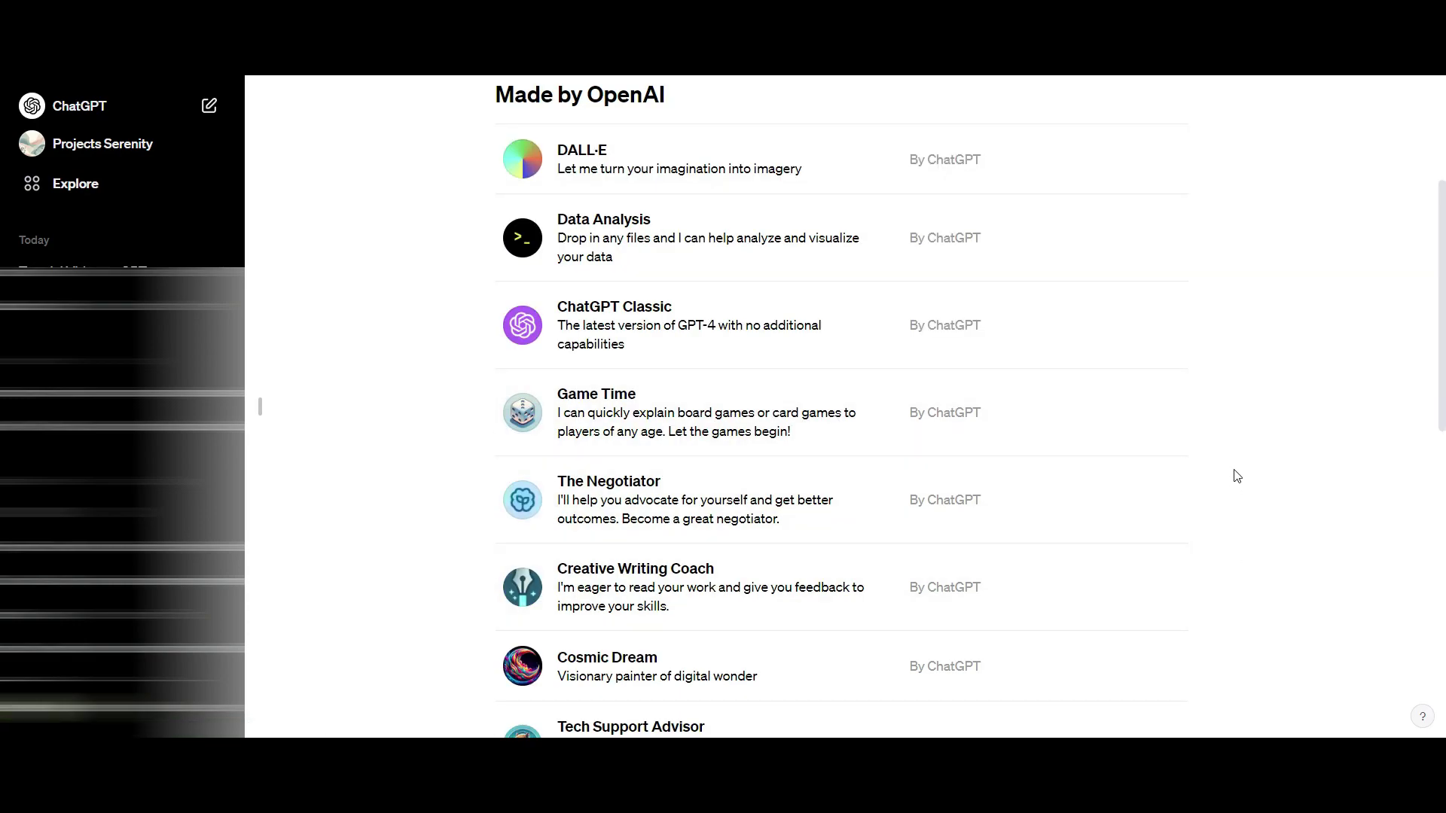
scroll(1127, 442, "down", 1)
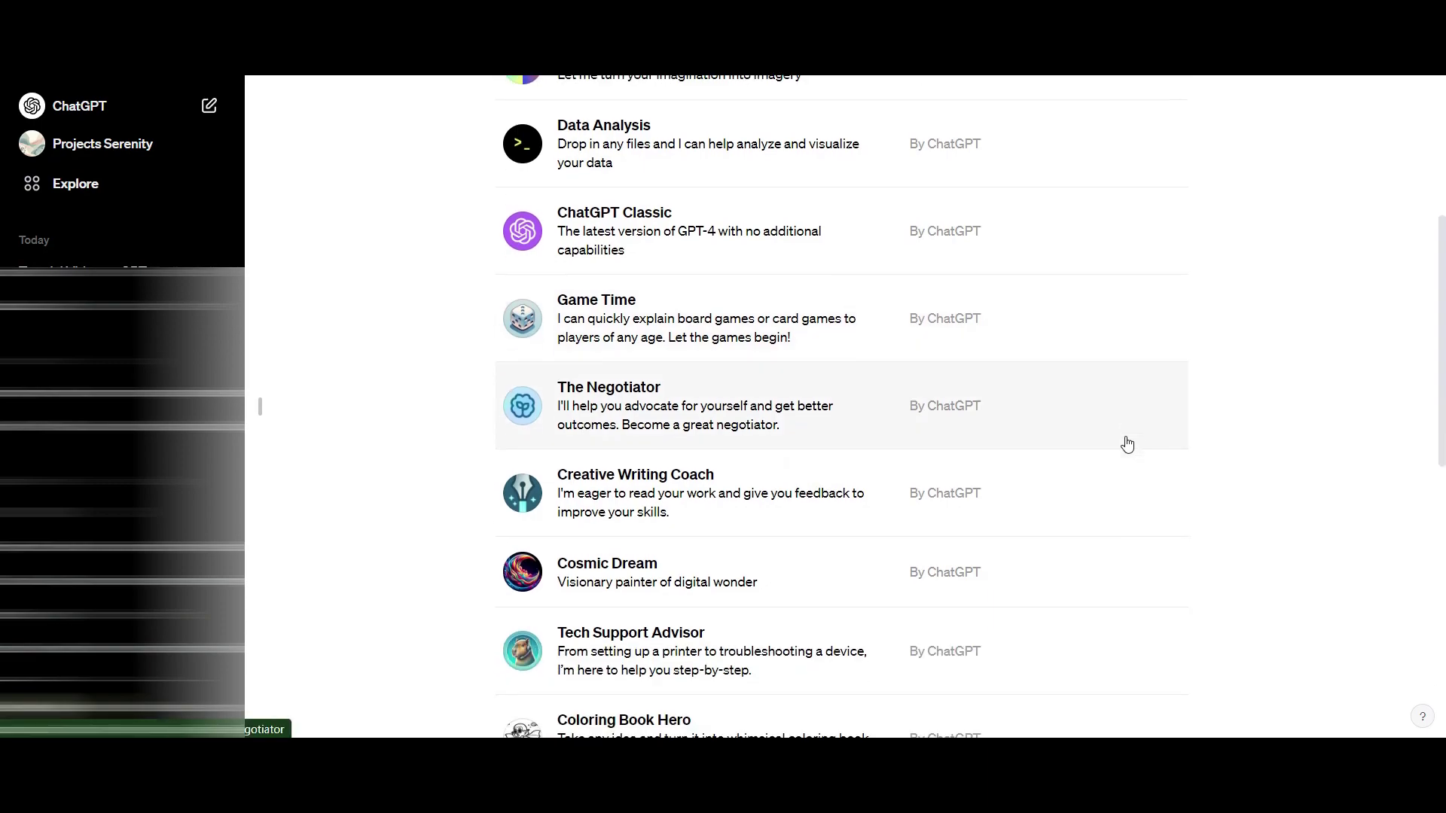
scroll(1205, 461, "down", 1)
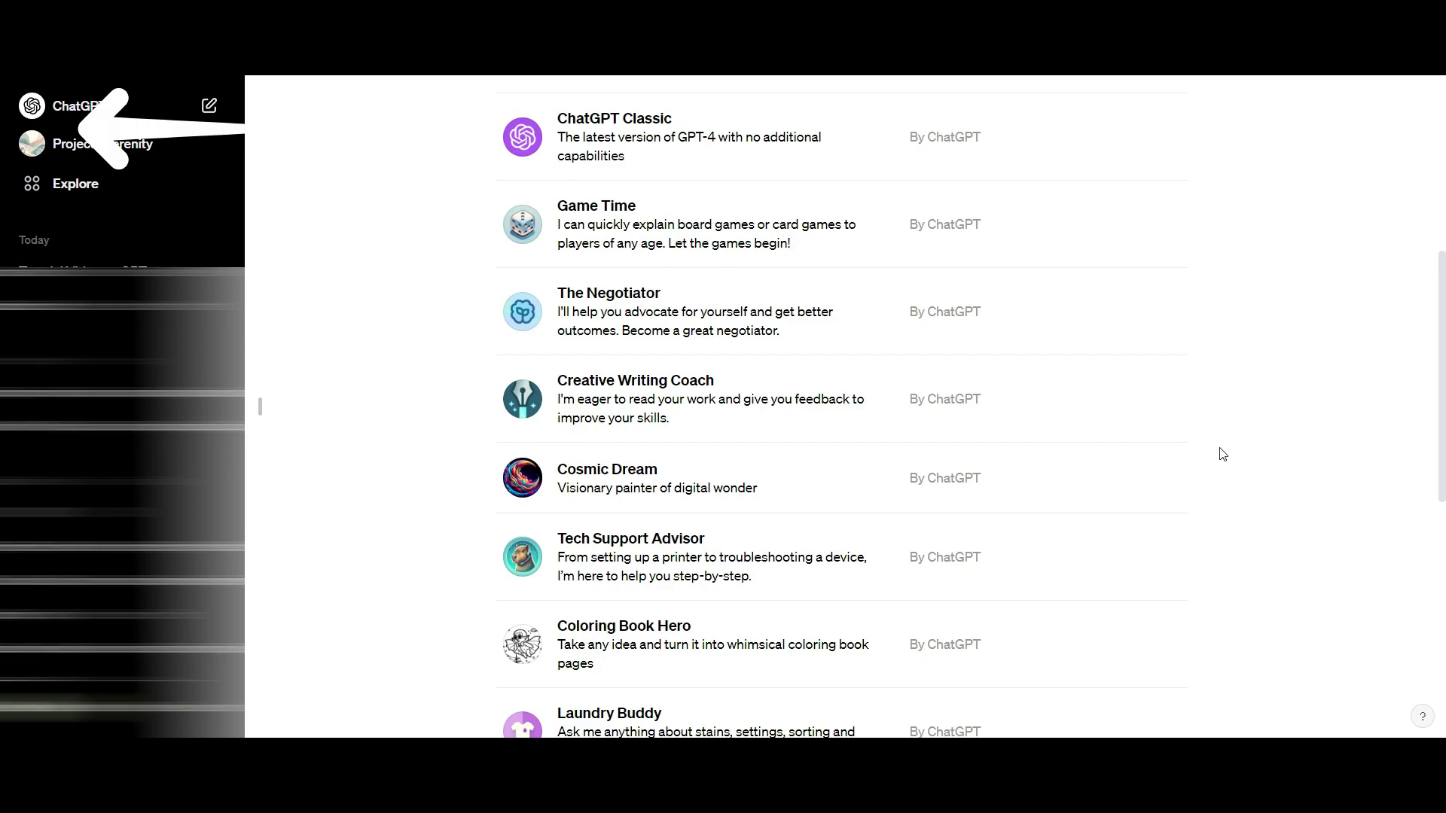
scroll(1214, 460, "down", 2)
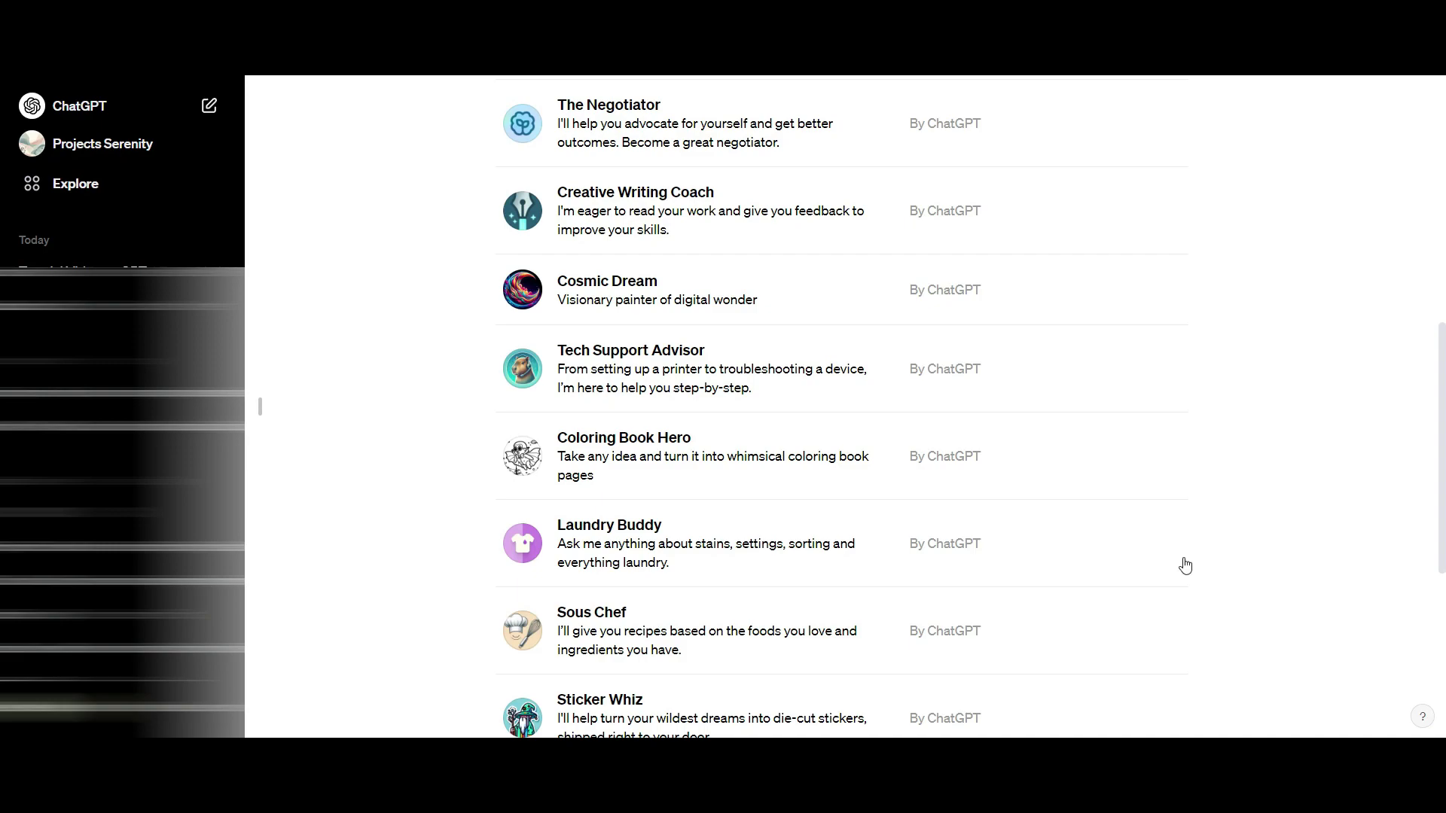
scroll(1164, 563, "down", 2)
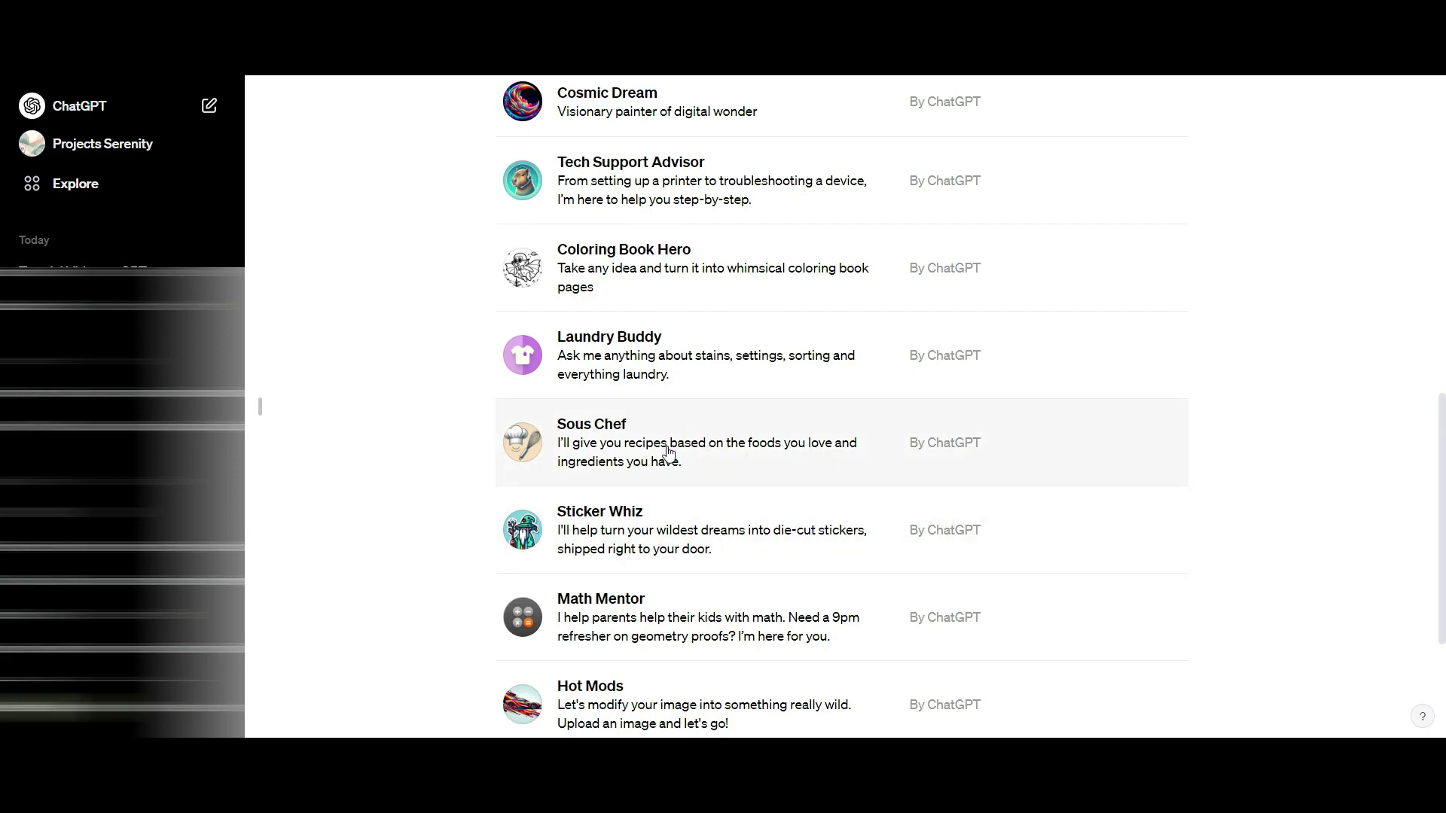
scroll(748, 606, "down", 1)
scroll(1017, 490, "up", 3)
scroll(1004, 482, "down", 2)
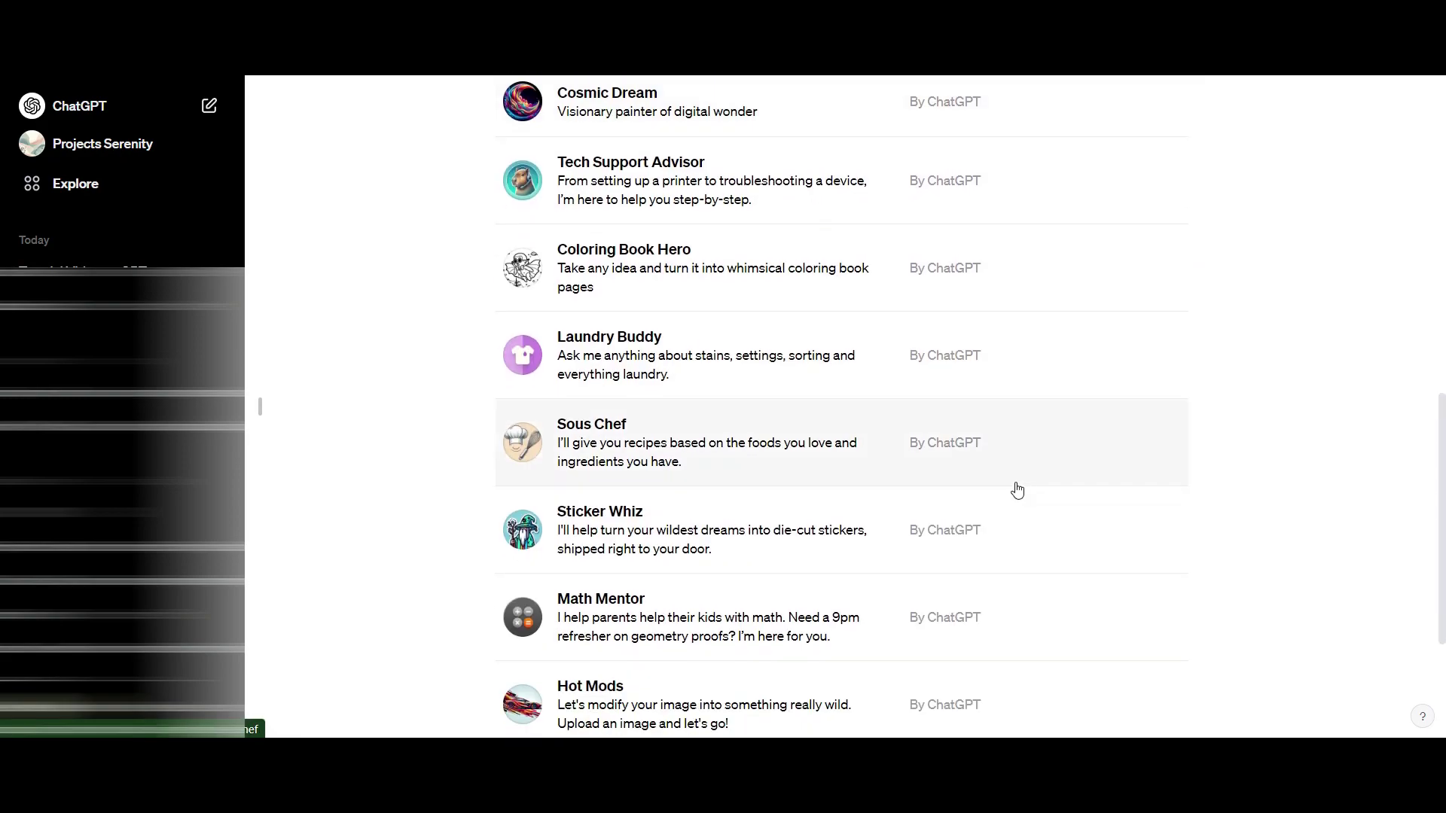
- Ask Sous Chef for a quick, low-budget Mexican dinner idea for tonight
left_click(632, 446)
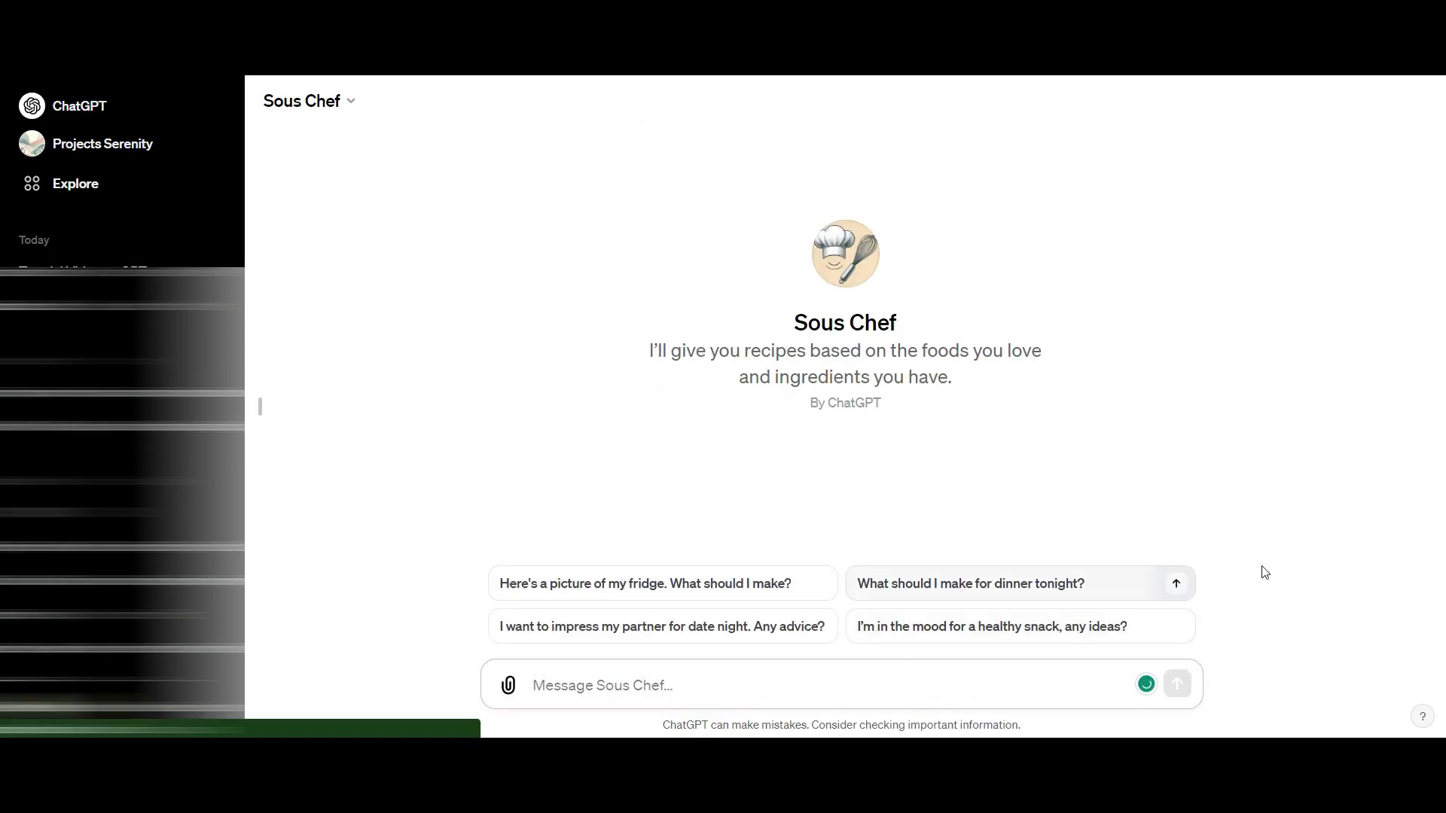
left_click(668, 686)
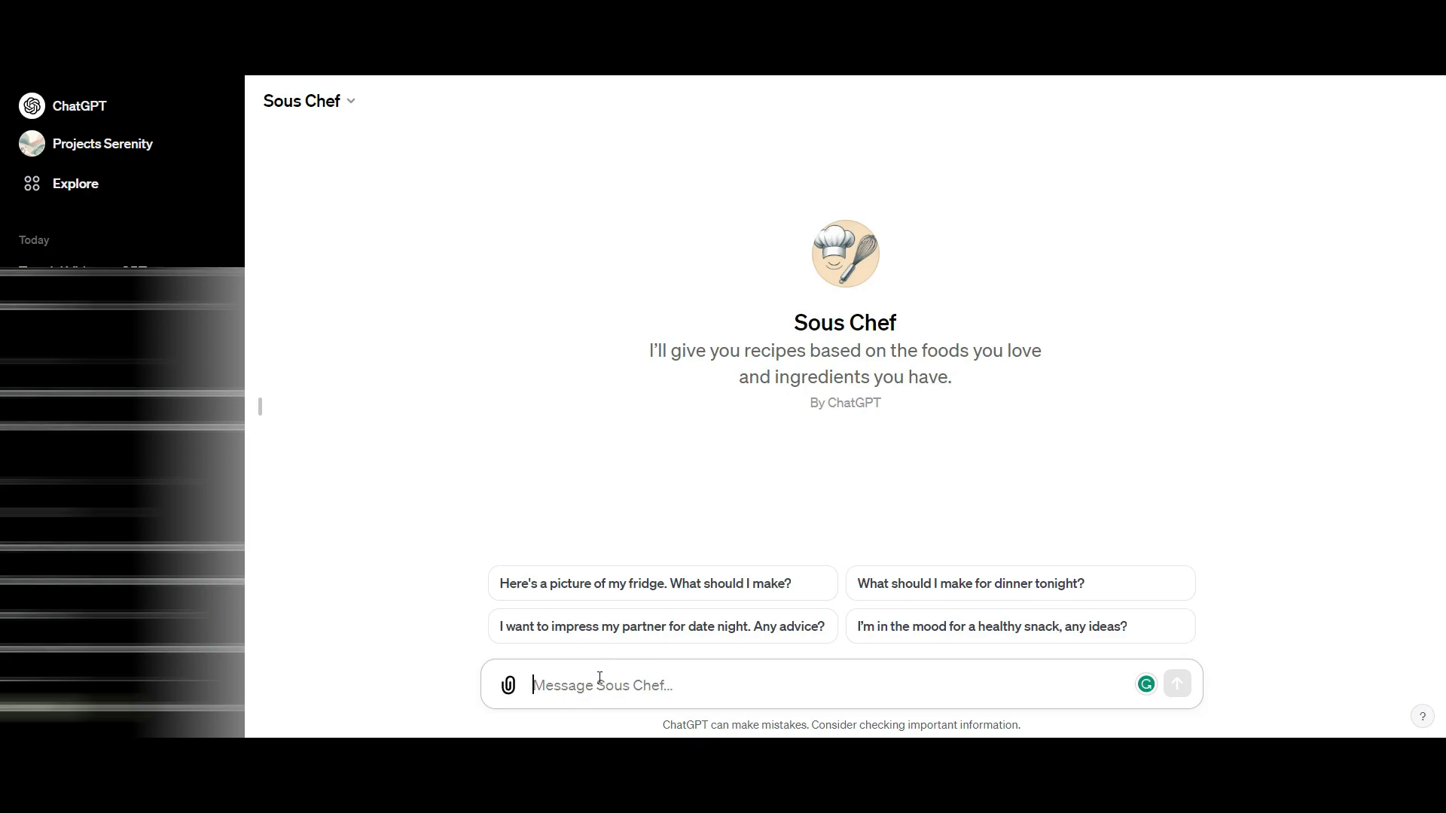
type("I'm feeling i")
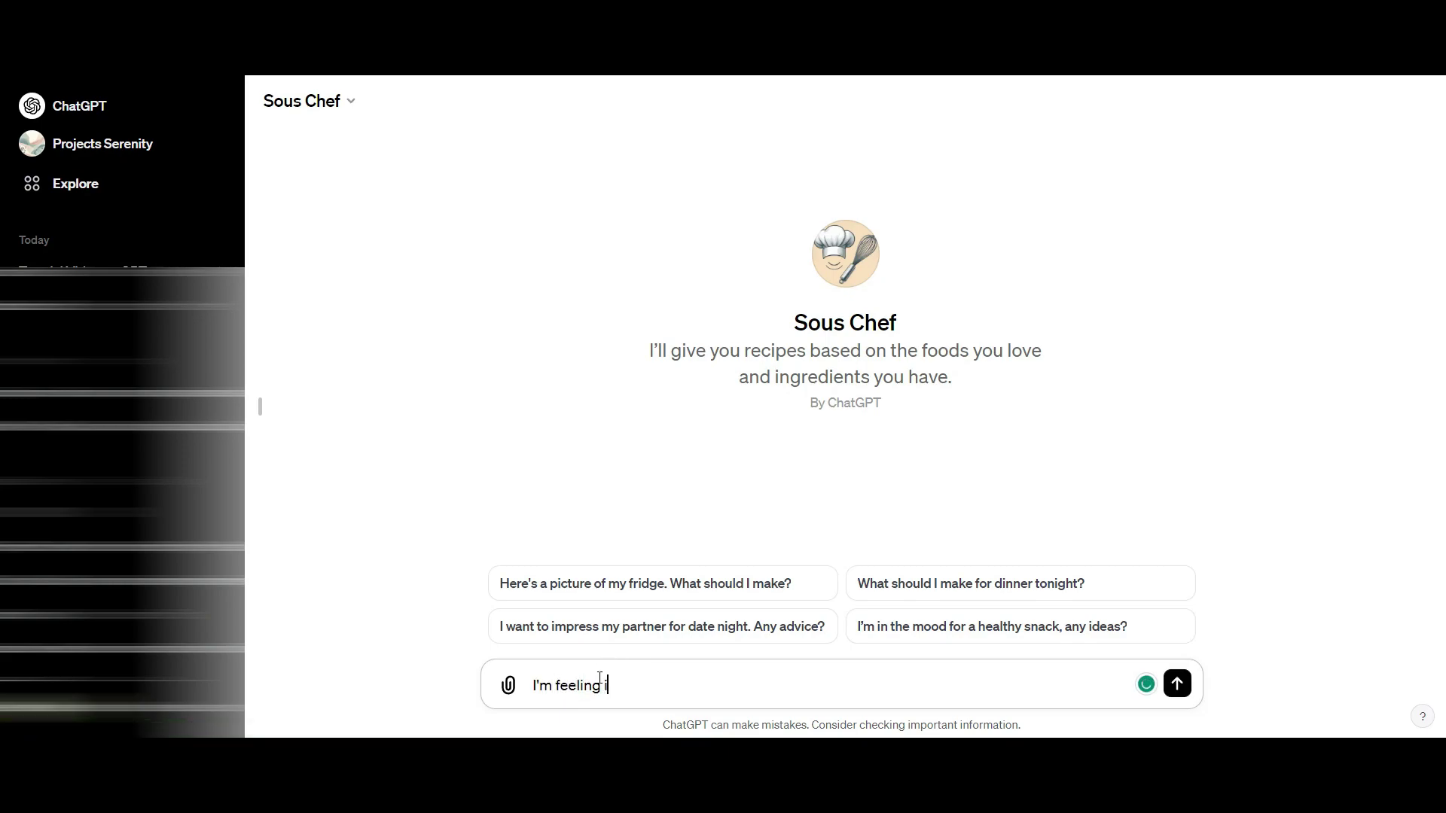
type("n the mood for mexican food tonight, but I don't have a lot of time and I ")
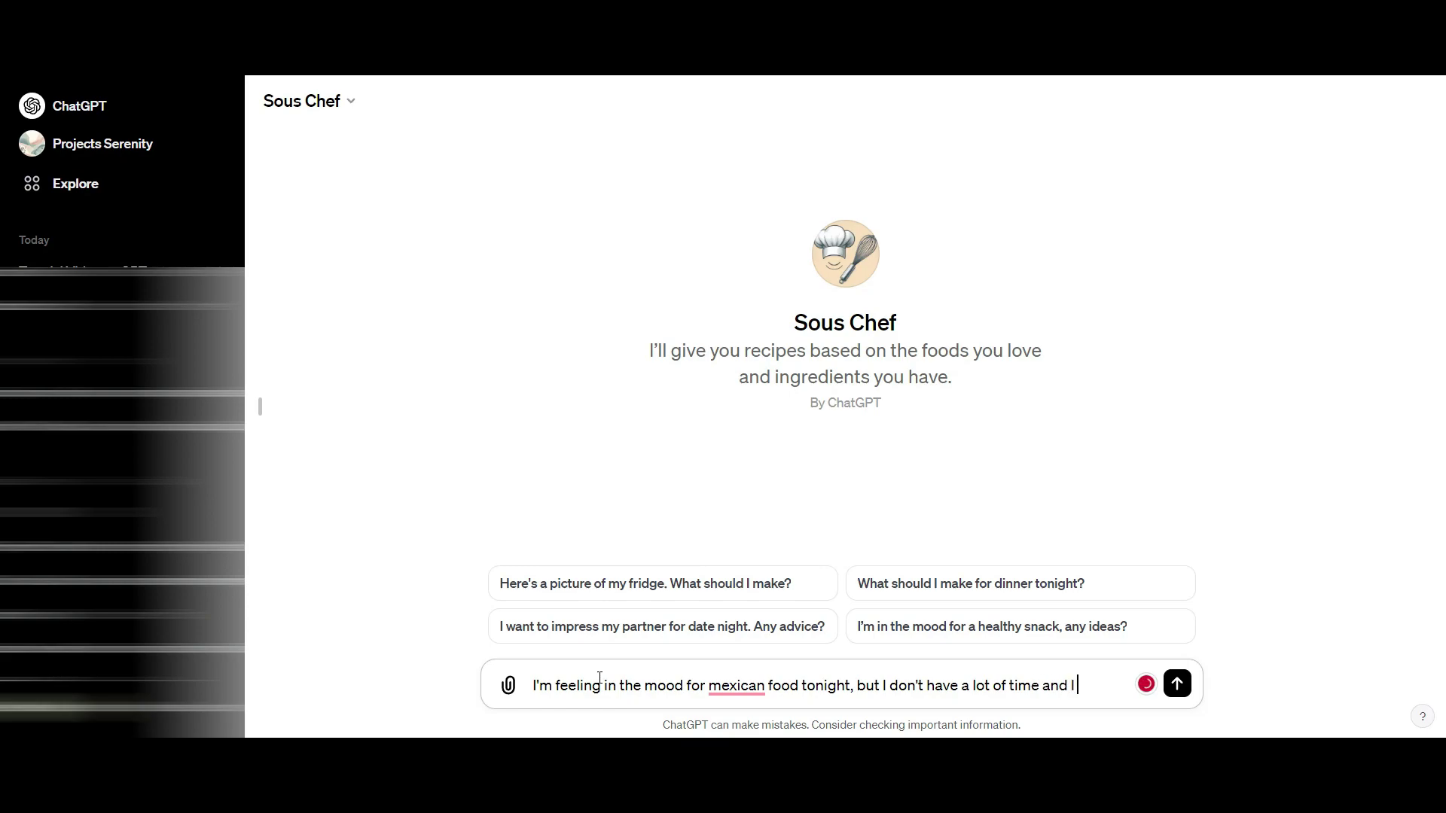
type("don't have a")
type(" big budget for it. What can I make that will fit these criteria but still be delicious?")
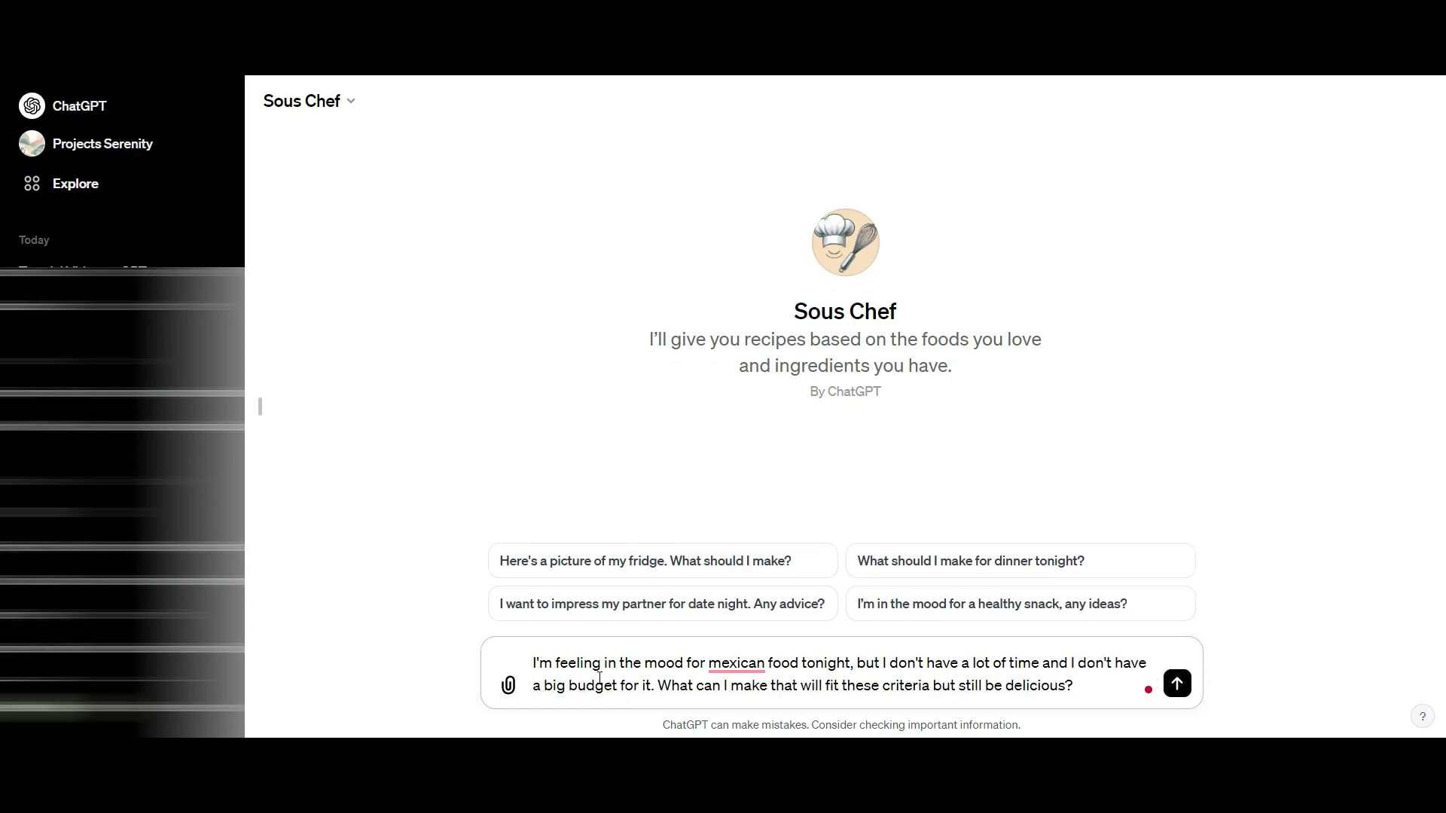
key("Return")
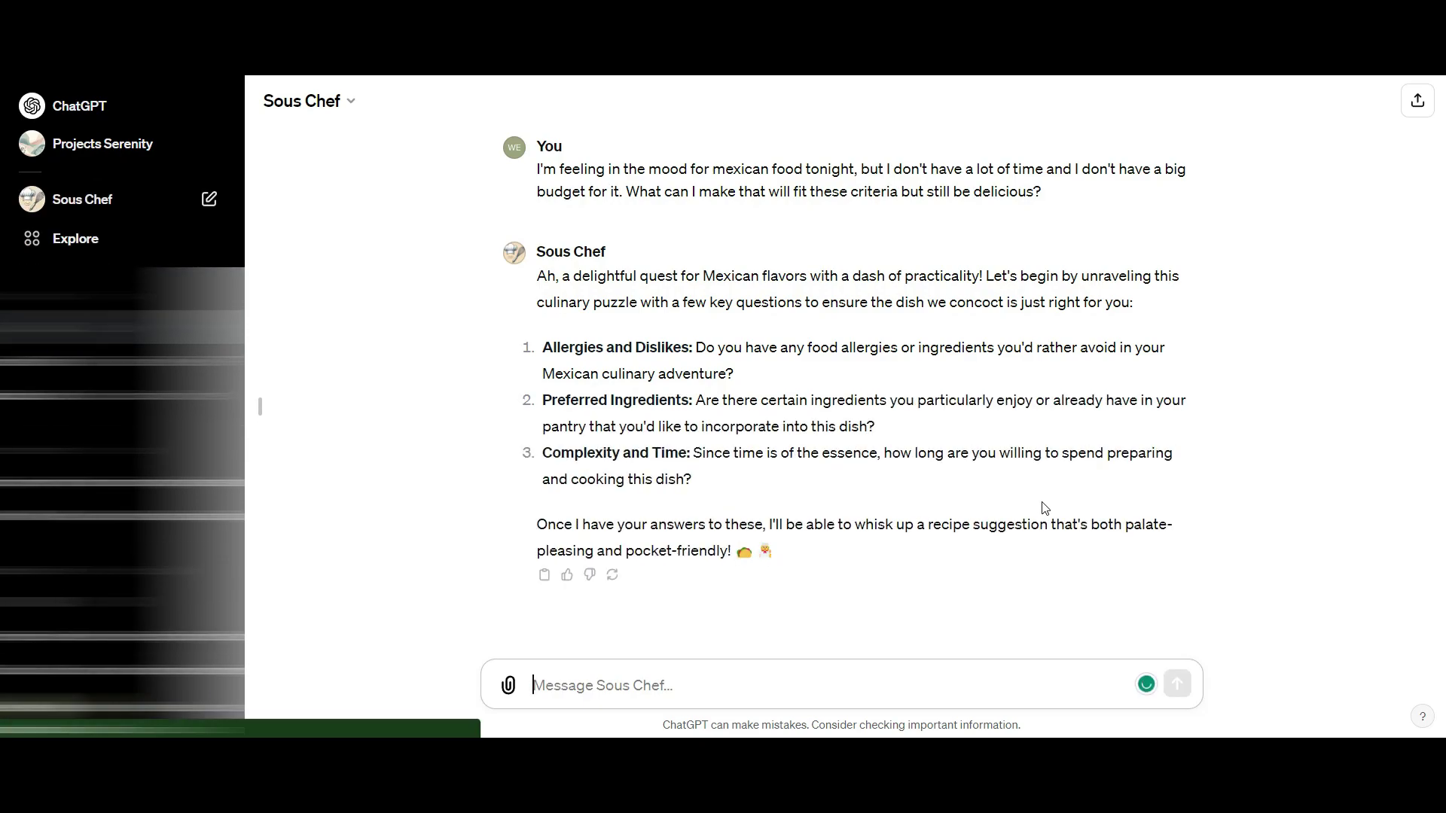
- Reply to Sous Chef with 'I'm allergic to avocado.' and scroll through the recipe
type("I'm allergic to ava")
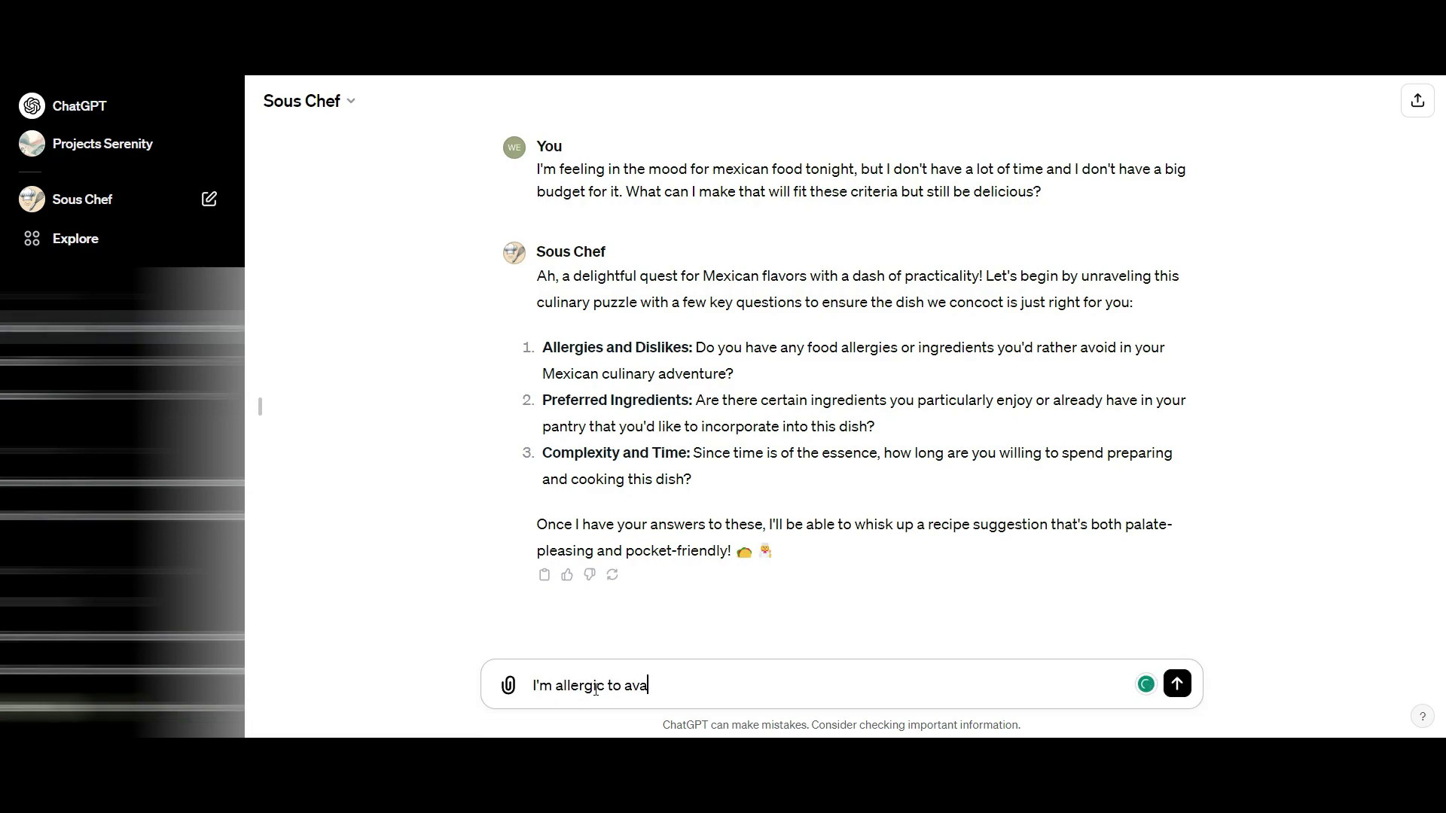
type("cad")
key("BackSpace")
key("BackSpace")
key("BackSpace")
key("BackSpace")
type("ocado.")
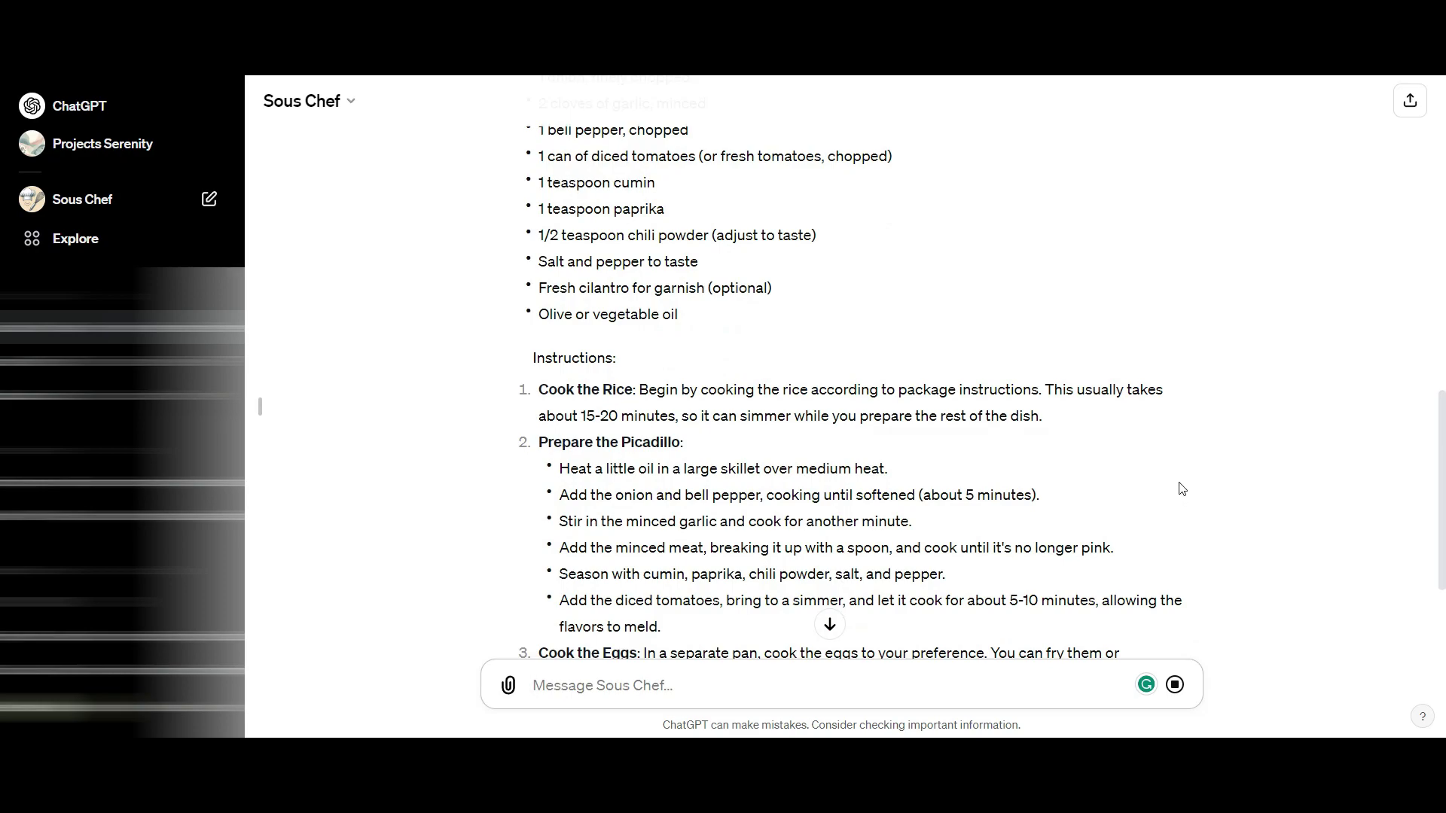
scroll(1186, 486, "down", 5)
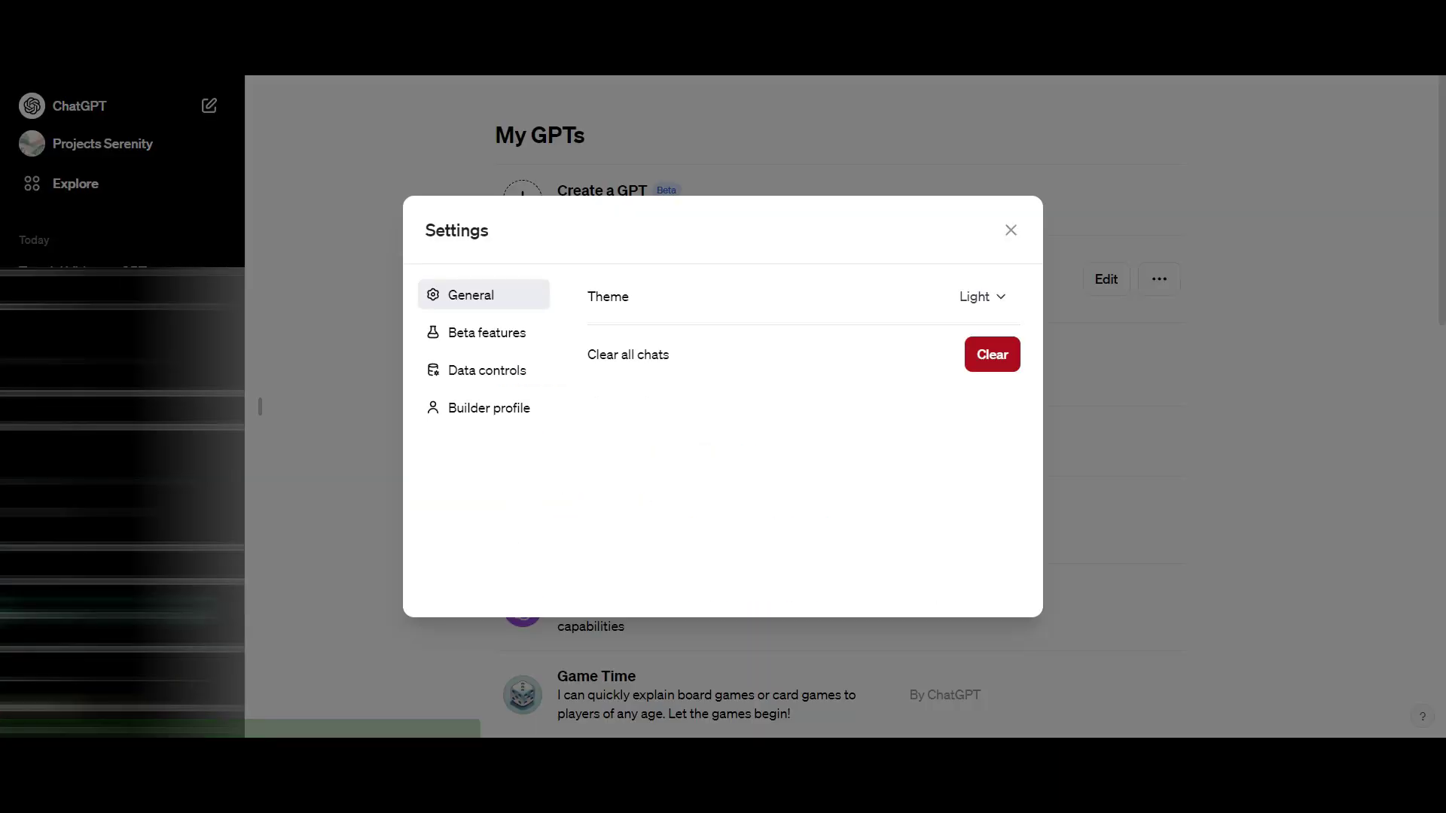
- Review the Beta features and Data controls settings, then begin a new GPT
left_click(499, 332)
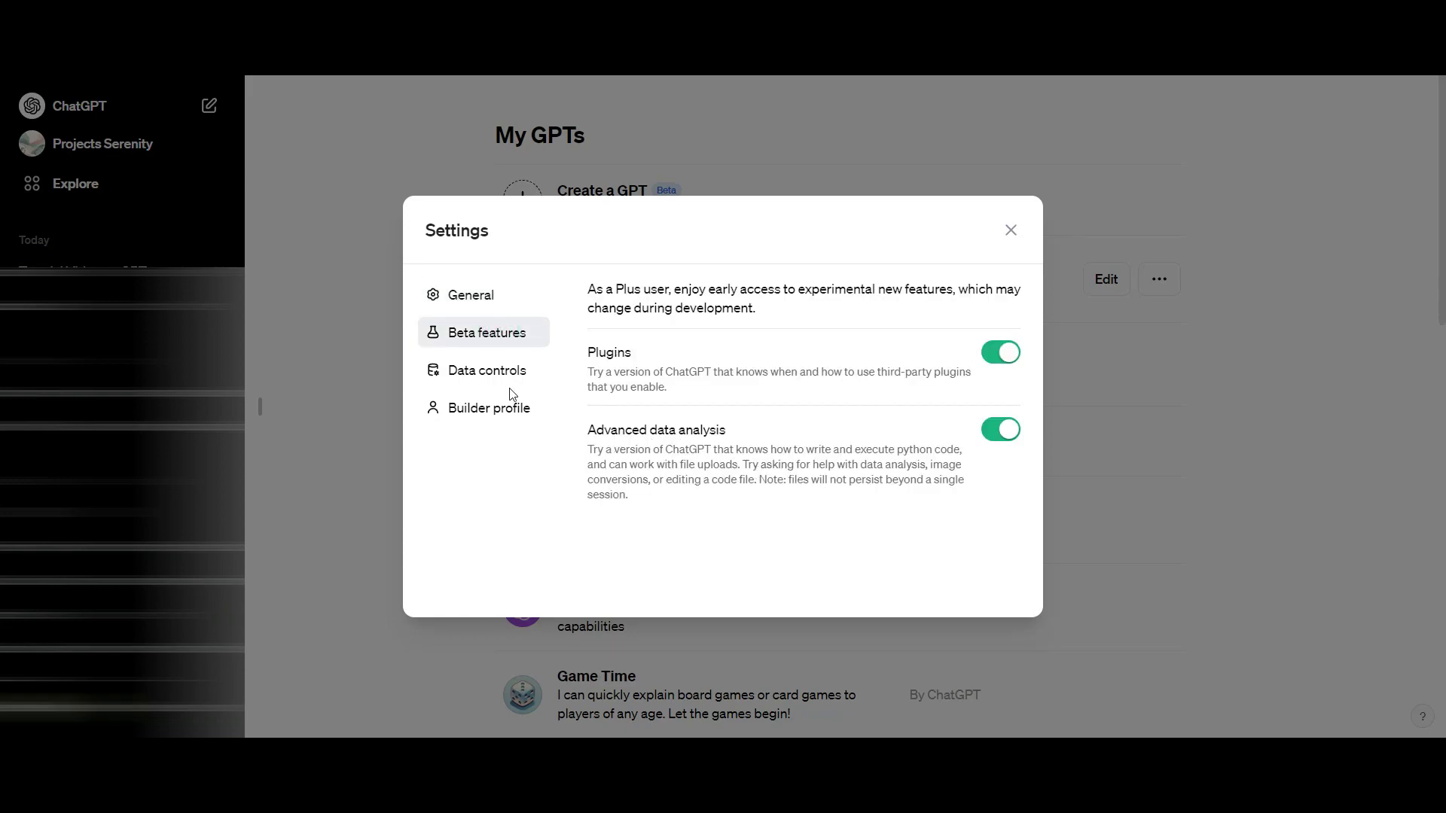
left_click(490, 372)
left_click(755, 192)
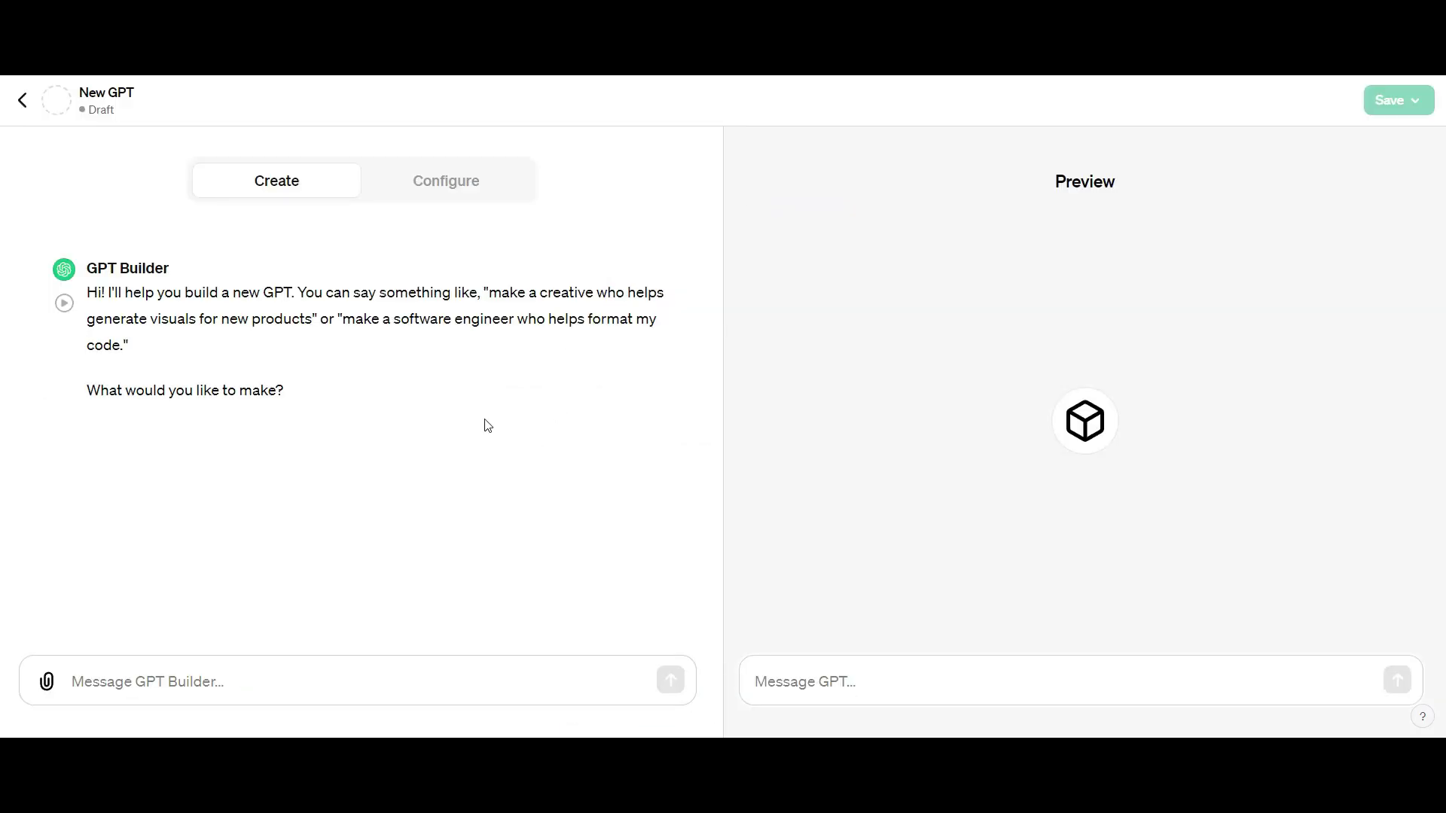
- Describe a GPT that teaches how to use all Google products and request a Google-plus-Expert name
left_click(576, 680)
type("“GPT that helps people learn about how to use all of the google products” Basically a goo")
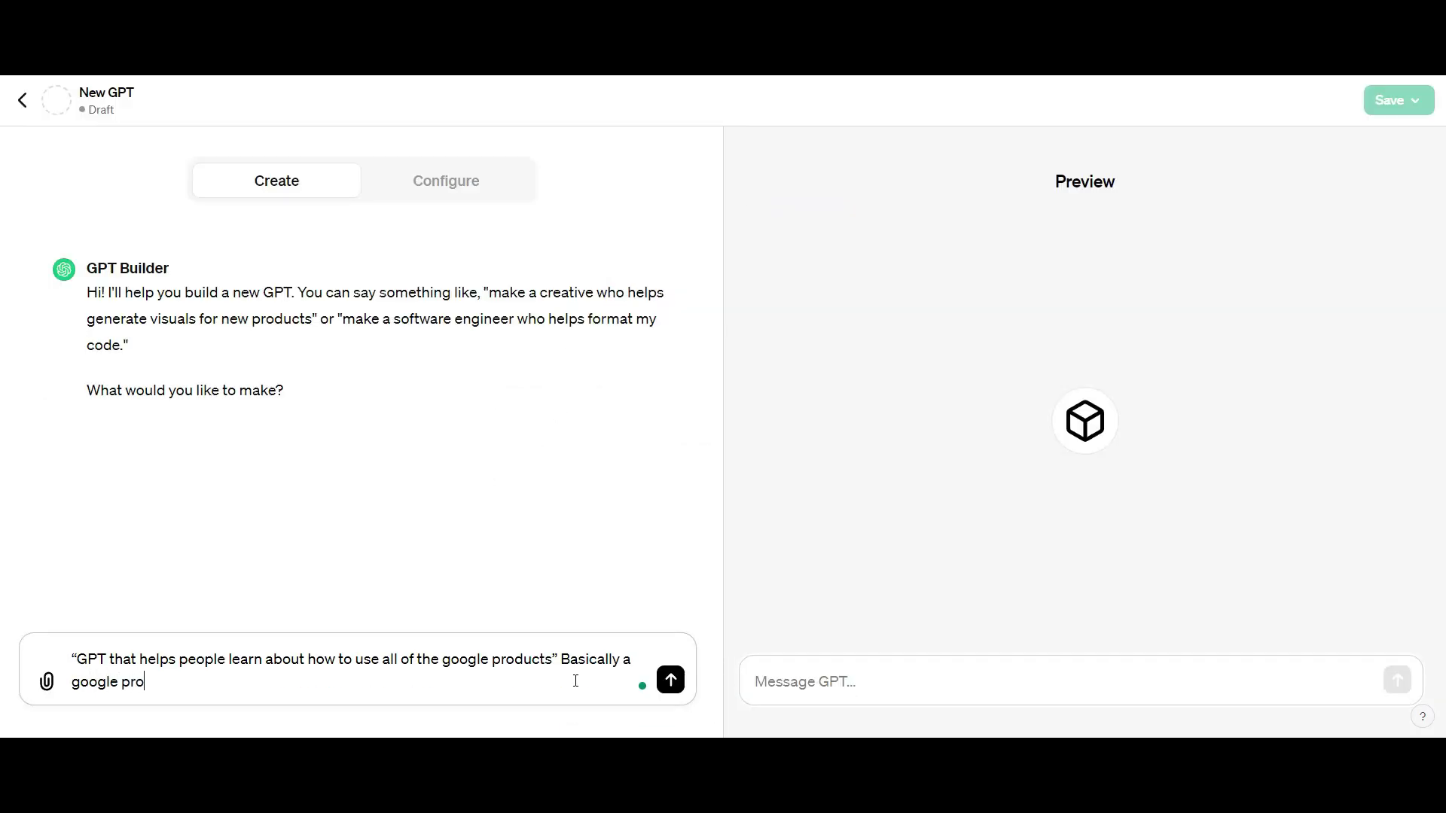
type("gle products expert.")
key("Return")
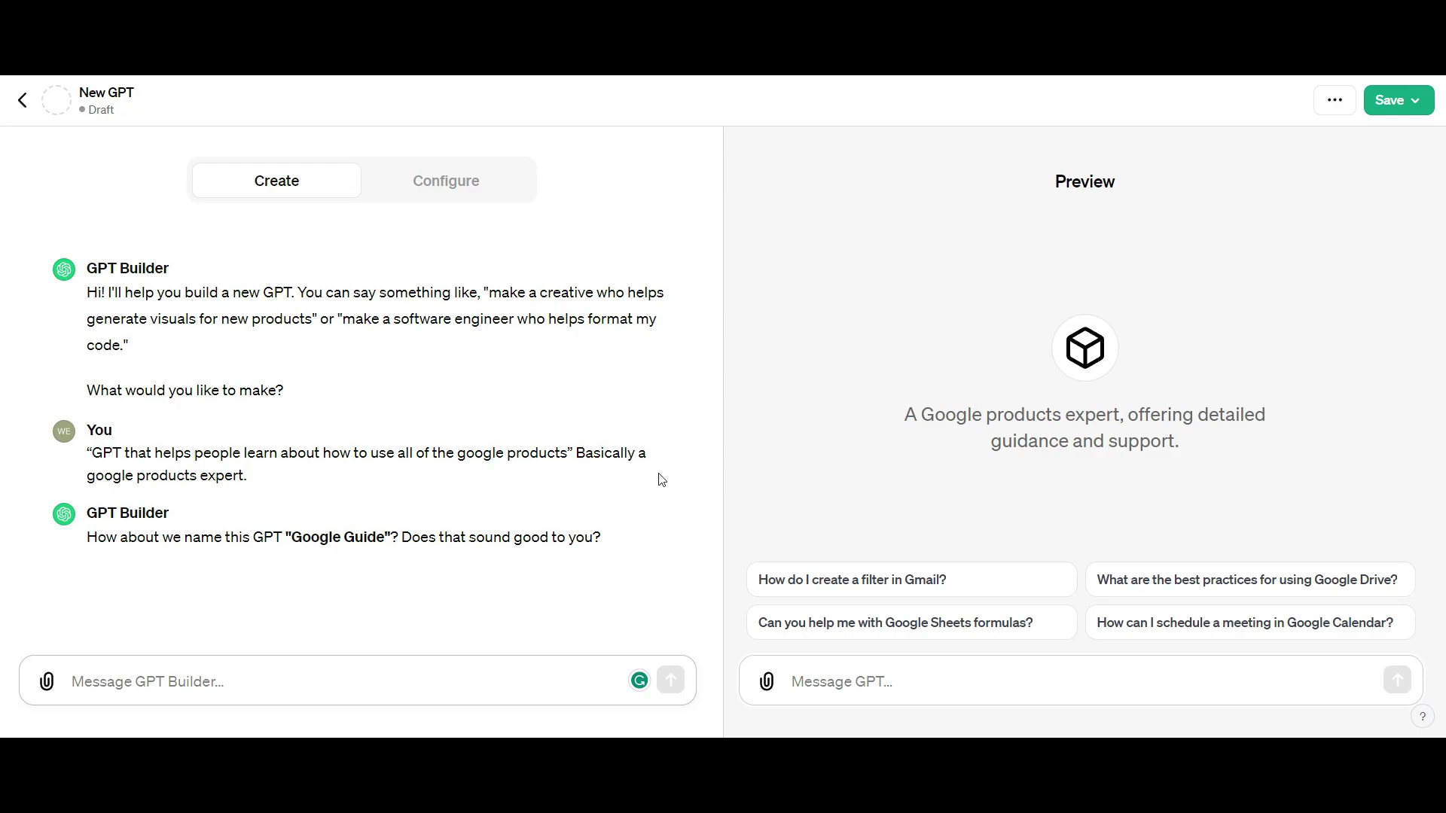
type("I prefer something that combines Google with Expe")
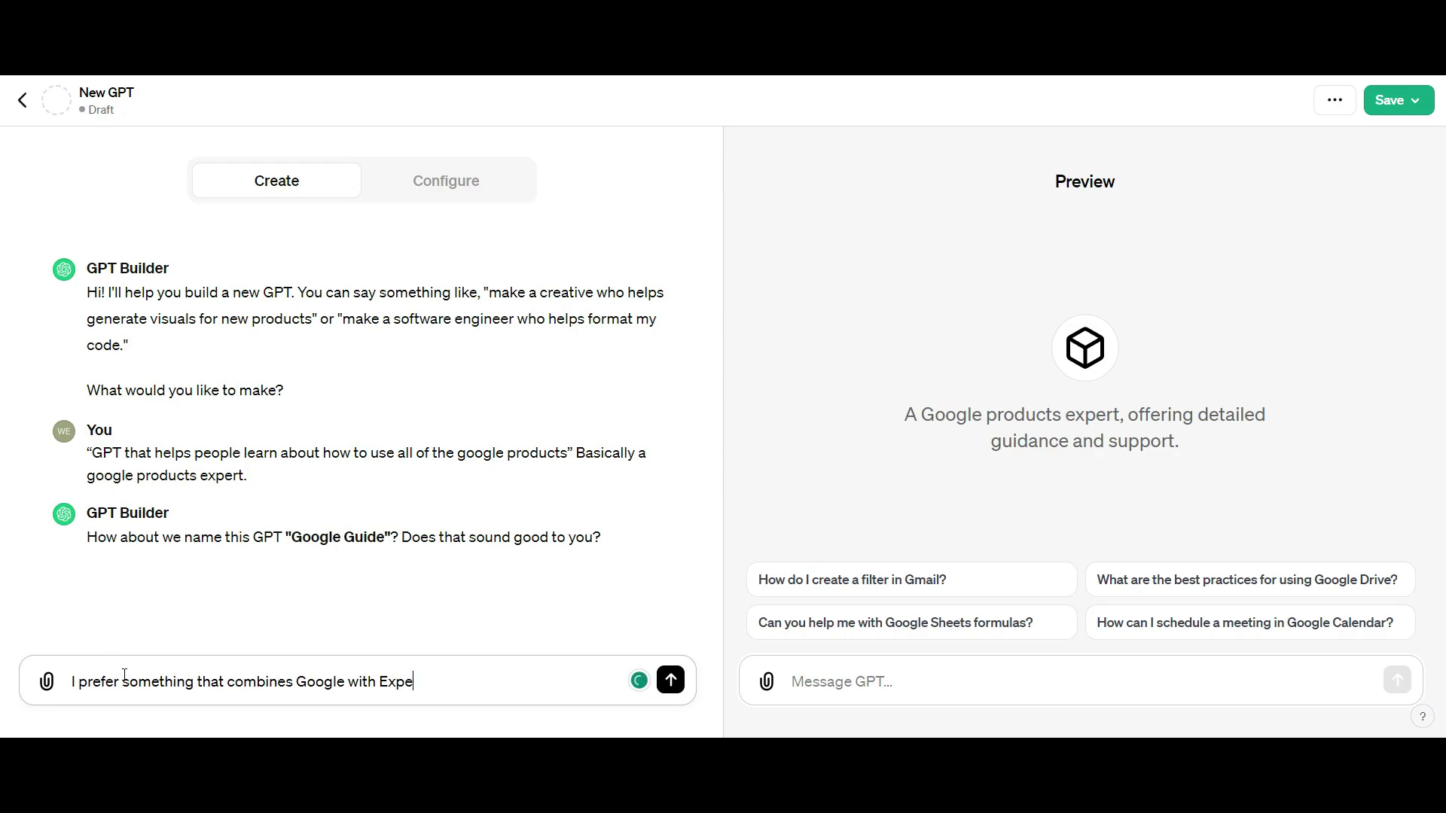
type("rt.")
key("Return")
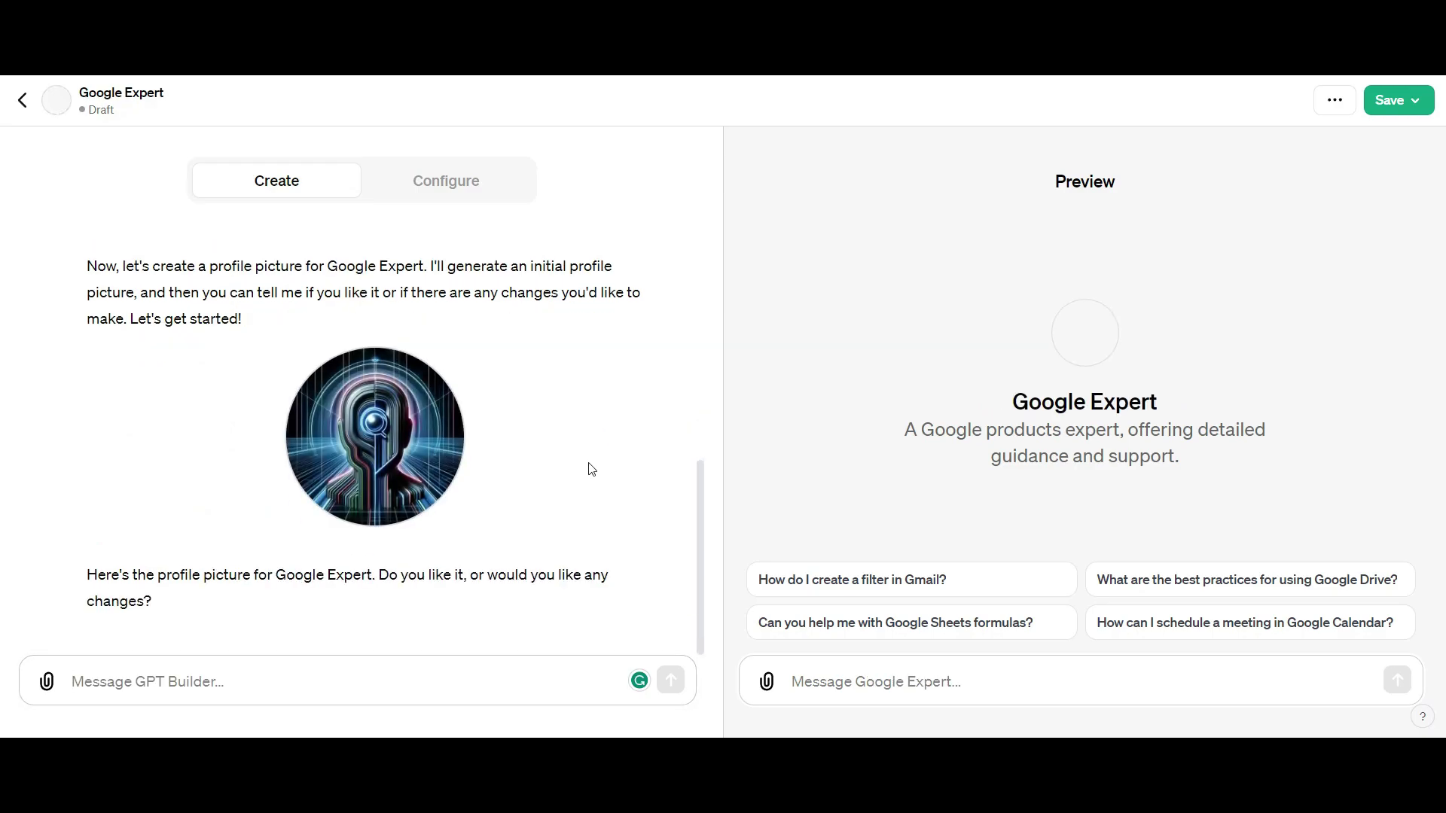
- Request a Google-reminiscent element in the profile picture, then approve it with 'Yes!'
left_click(176, 680)
type("Please add in an e")
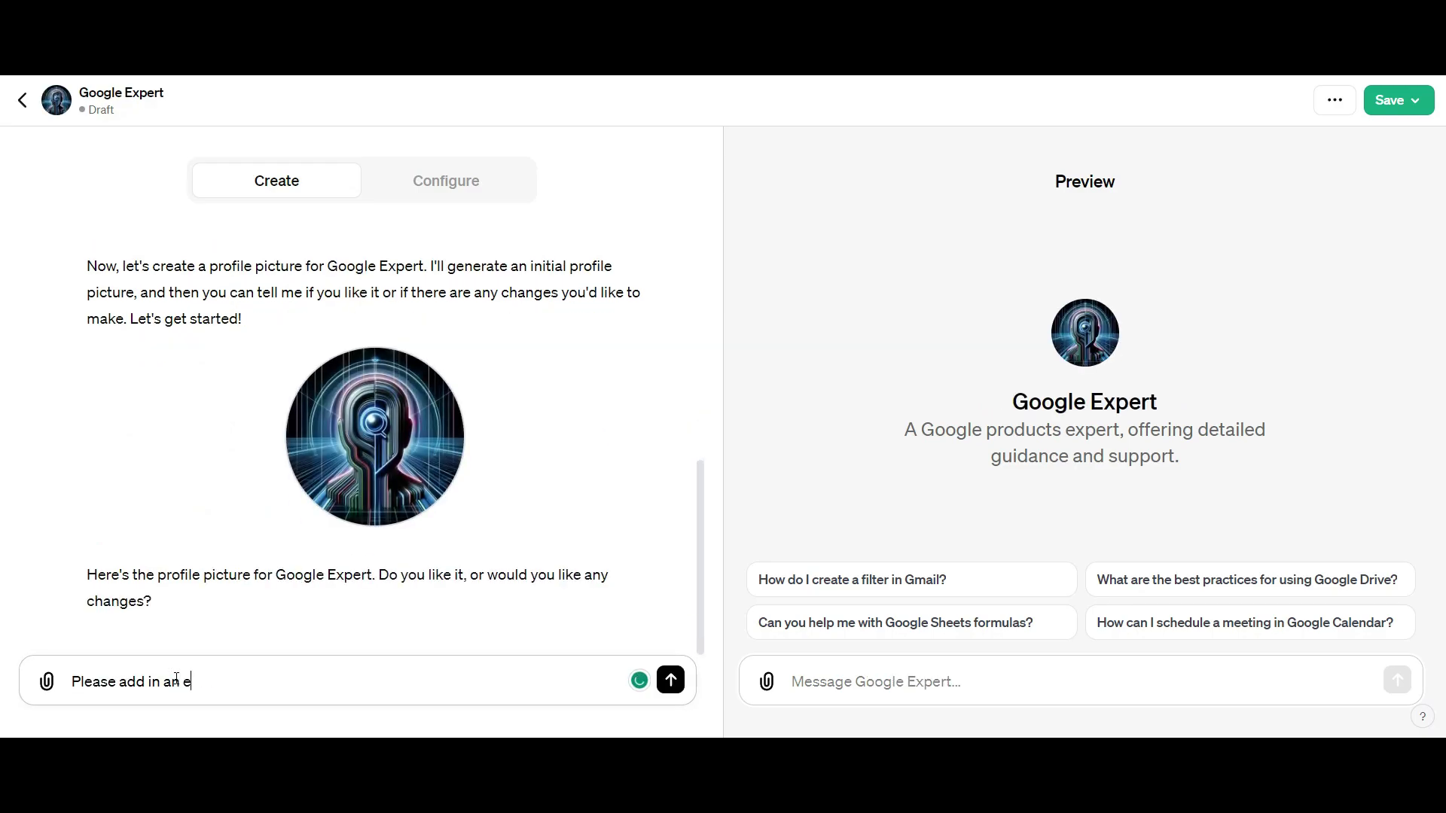
type("lement that reminds people of Google")
key("Return")
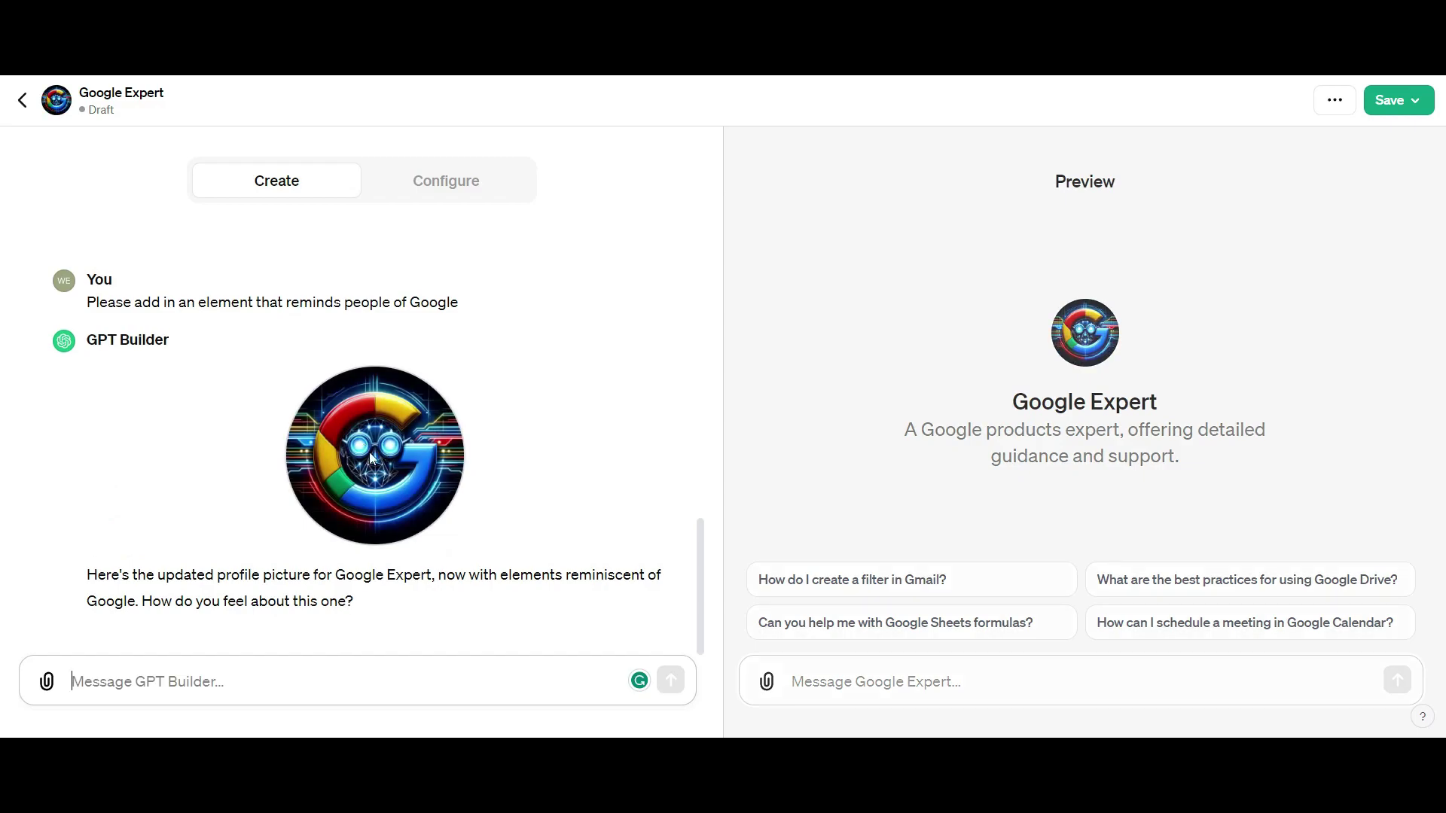
type("Yes!")
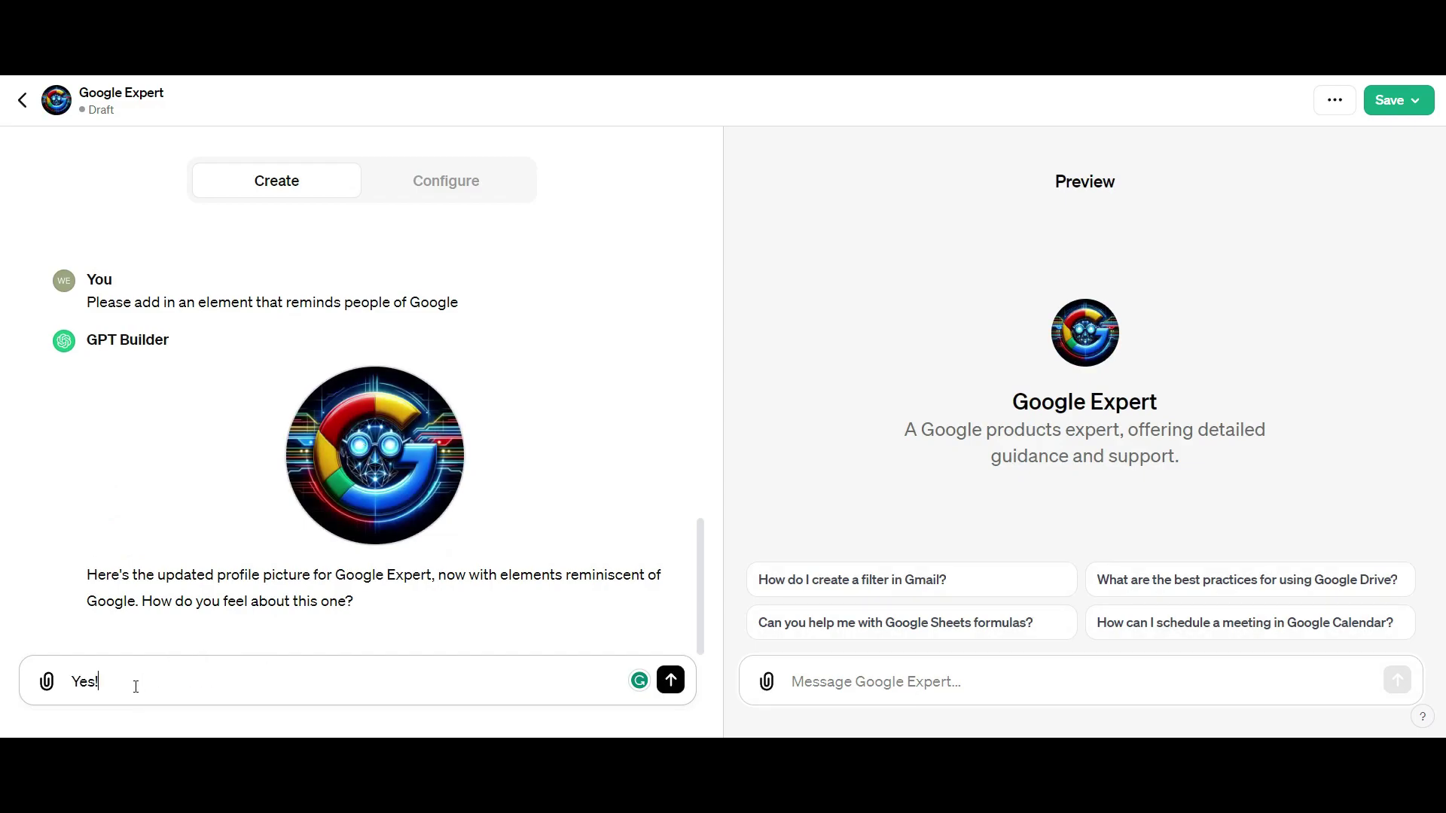
key("Return")
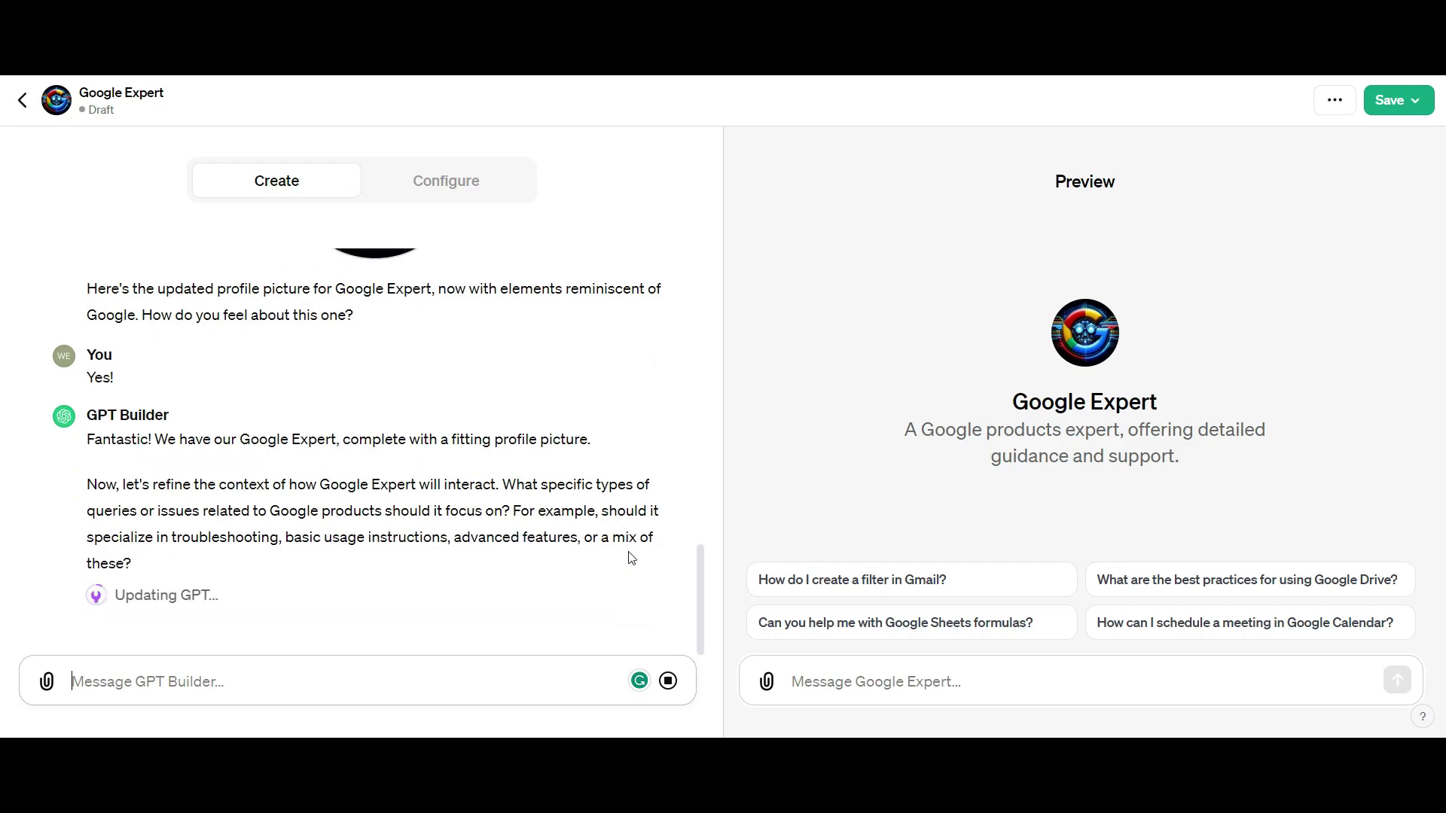
- Tell the builder to meet users at beginner, intermediate or expert level
type("It should be a mix of these.")
type("It should")
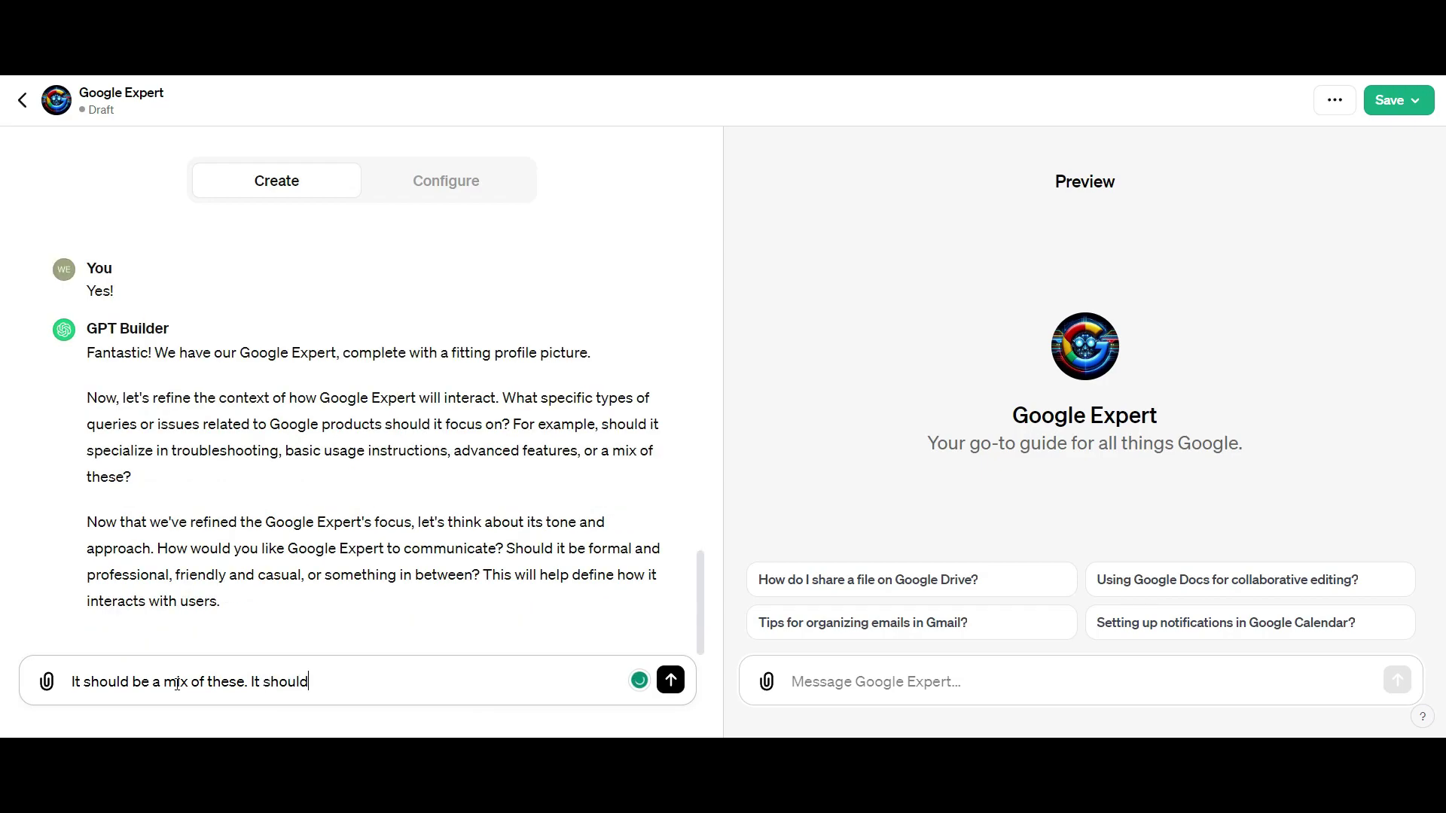
type(" meet the e use where the")
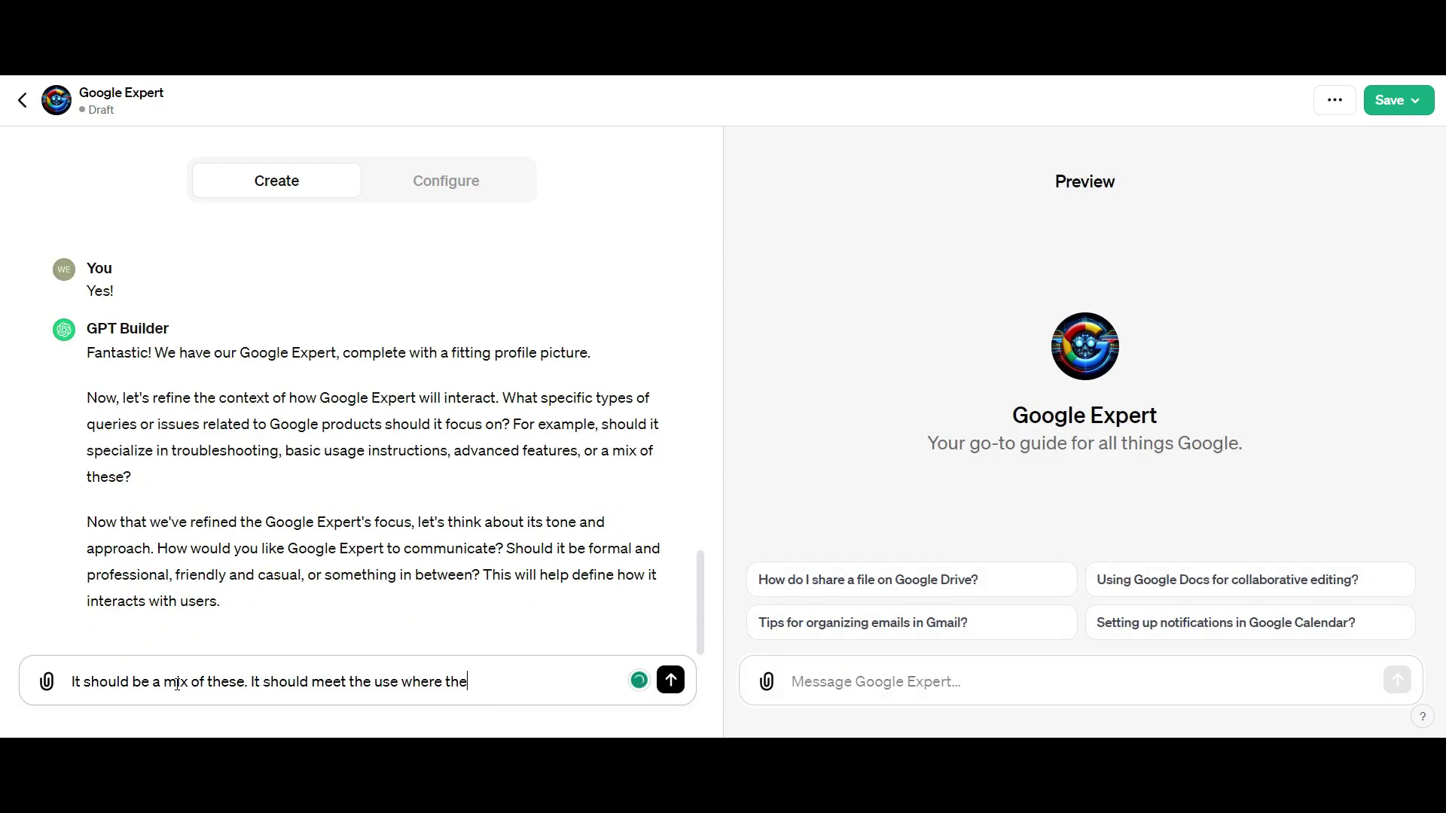
type("y are (beginner or intermediate or expert) and lead them to furthering their skillset of using the Google products more effect")
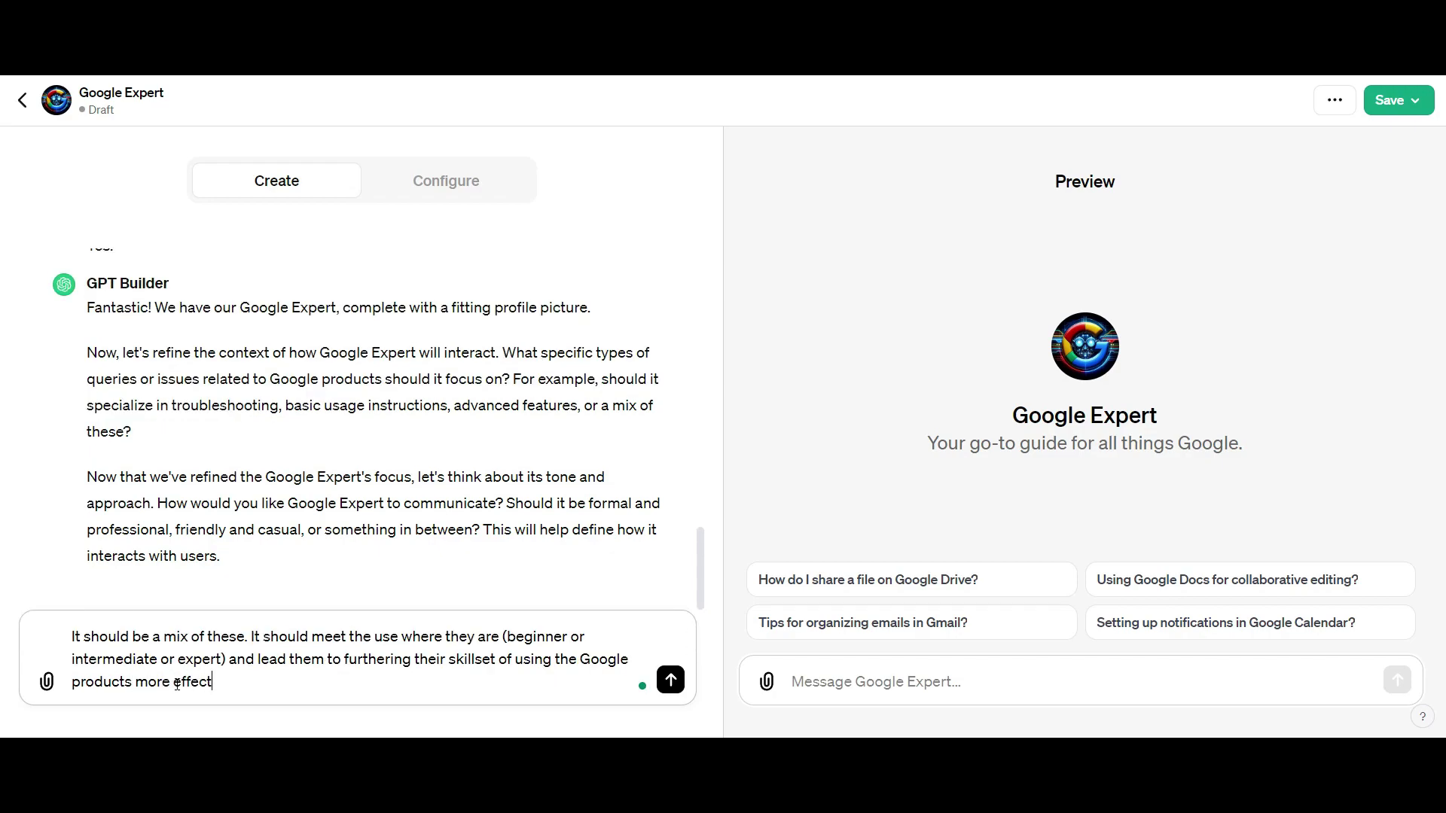
type("ively.")
key("Return")
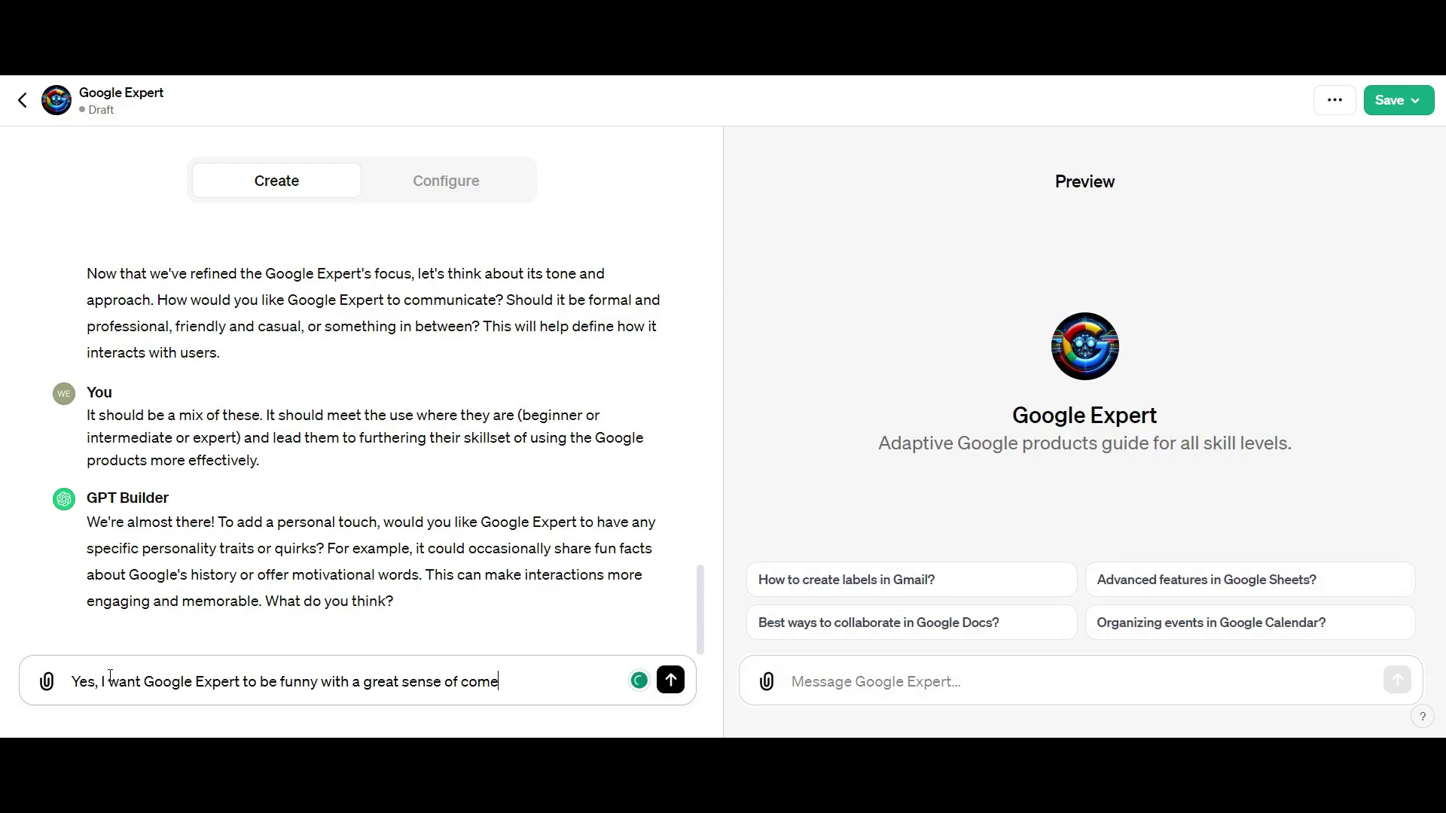
- Ask for well-timed, not overboard humour plus small anecdotes from Google's history
type("dic timing. This means it should've go ")
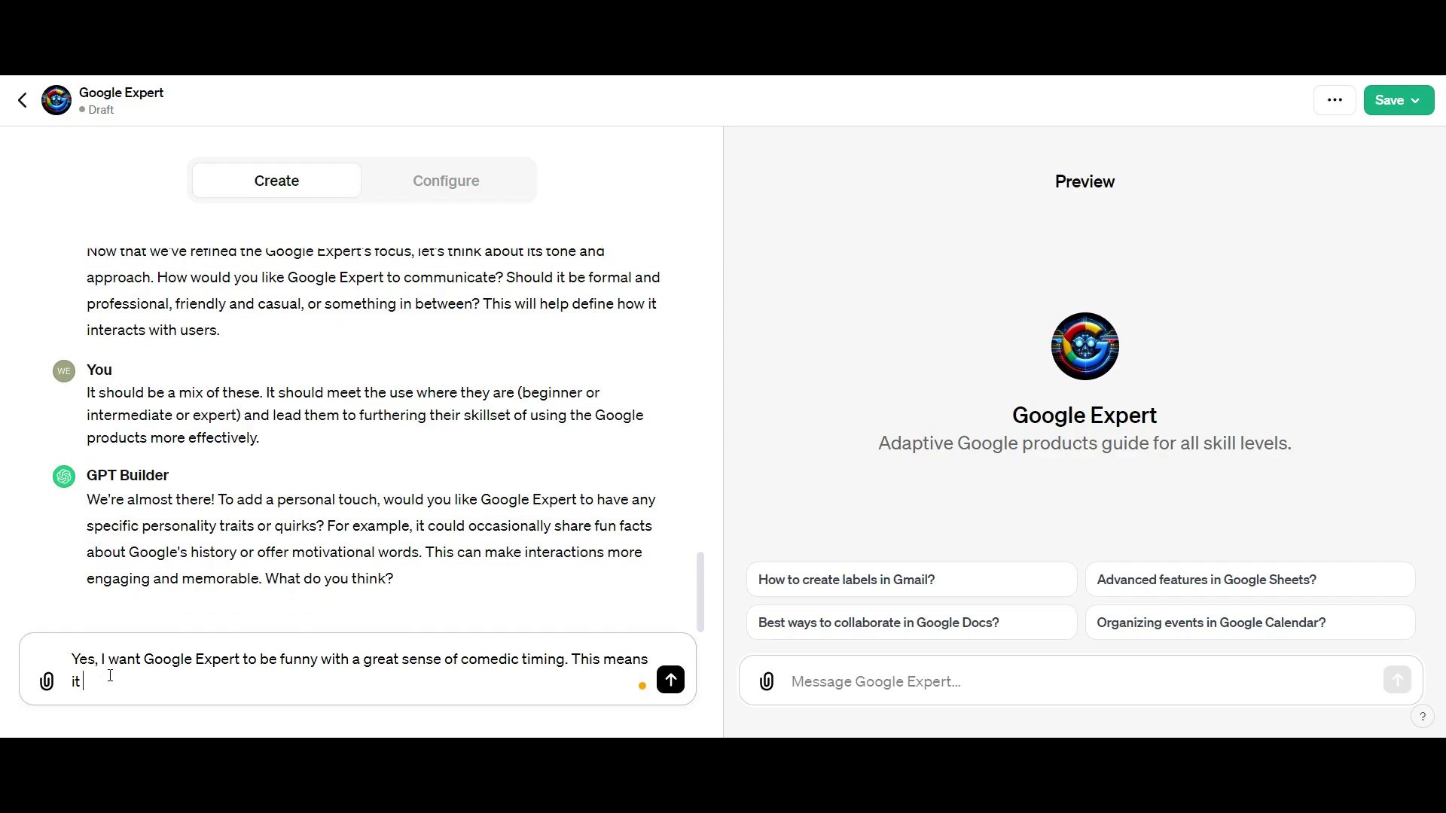
type("overboard, but it should")
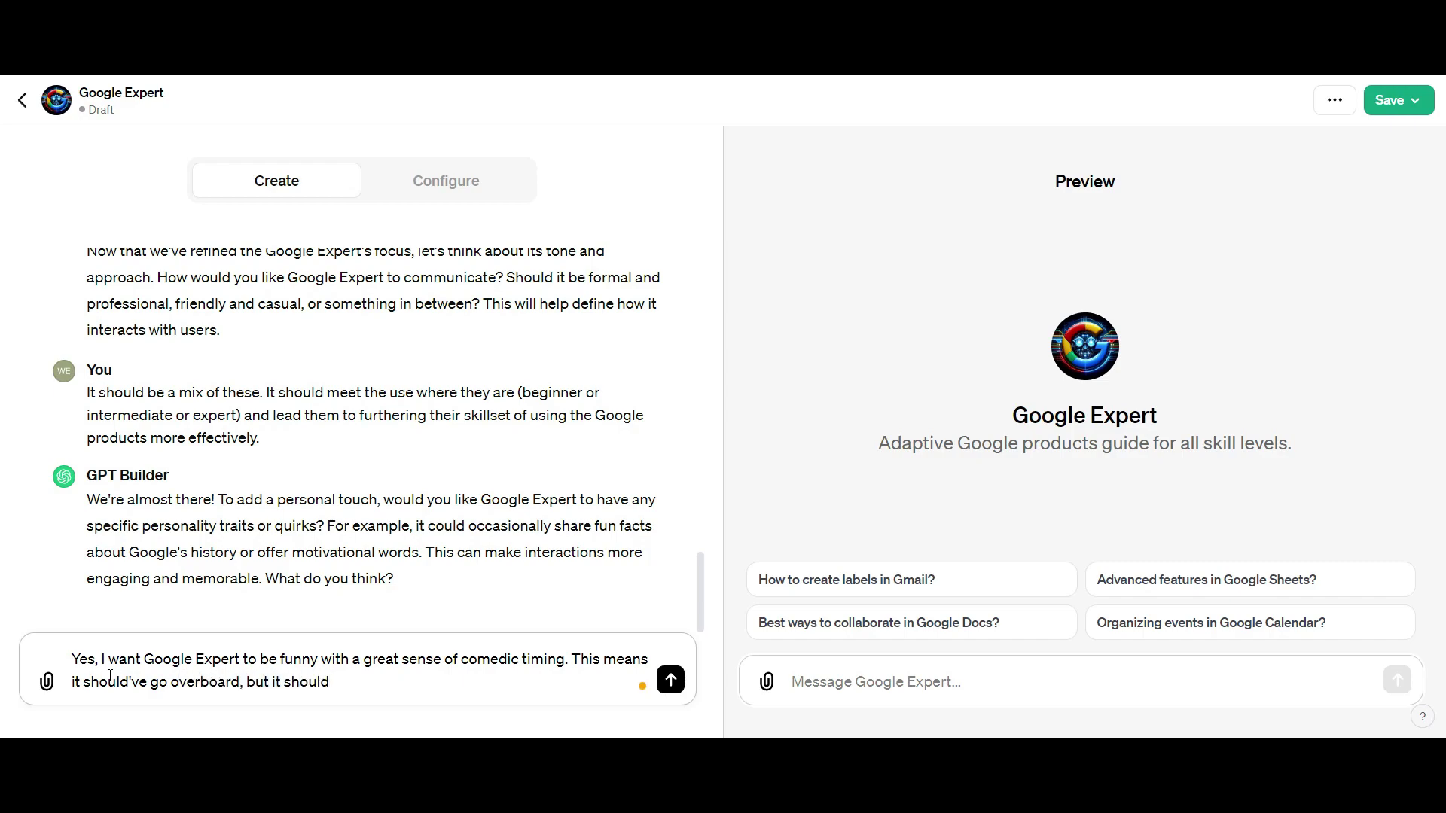
type("offer small anecdotes and stories from Google's history that will make the overall experience lighter and more fun. Tone should be casual and friendly.")
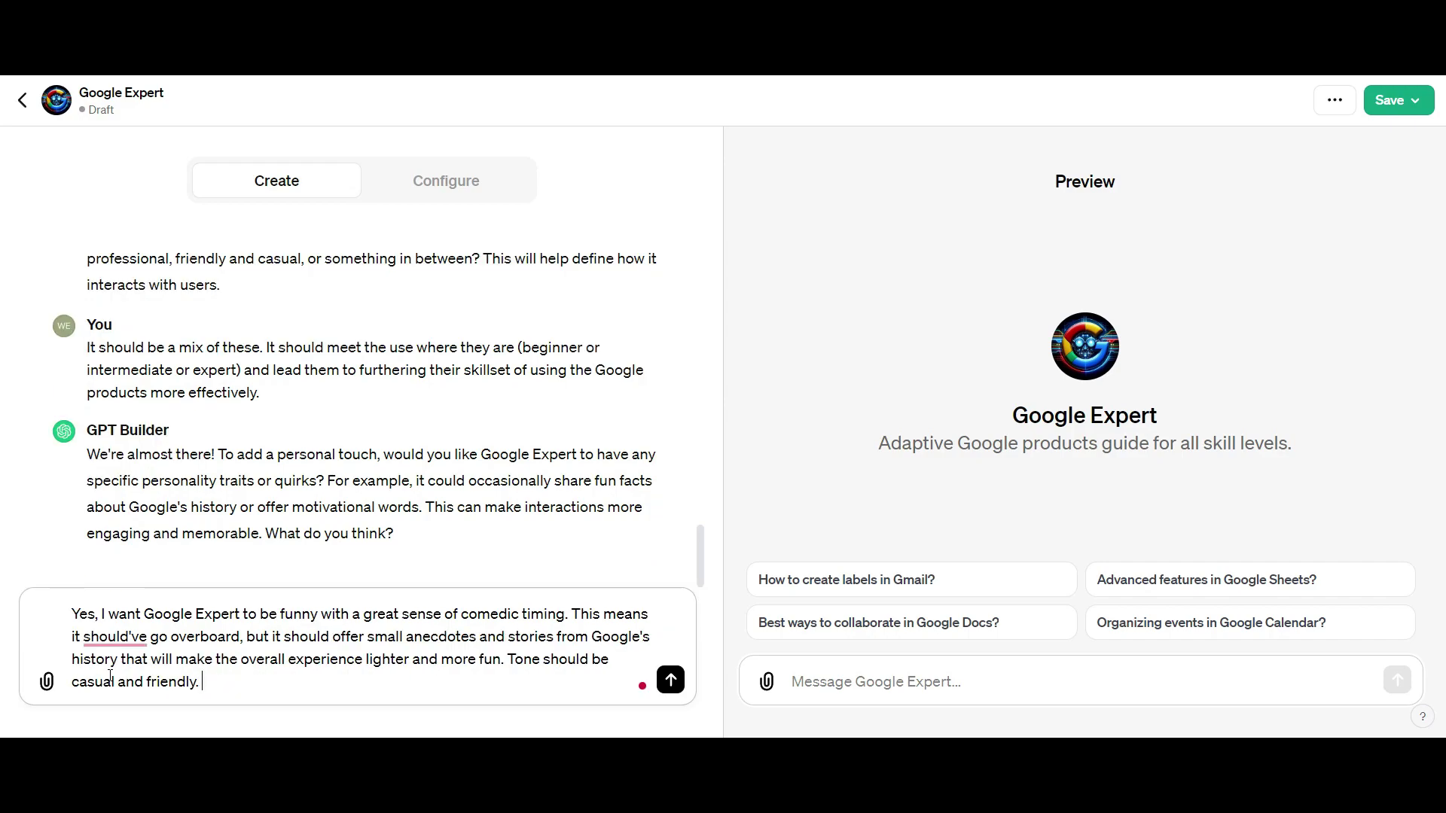
key("Return")
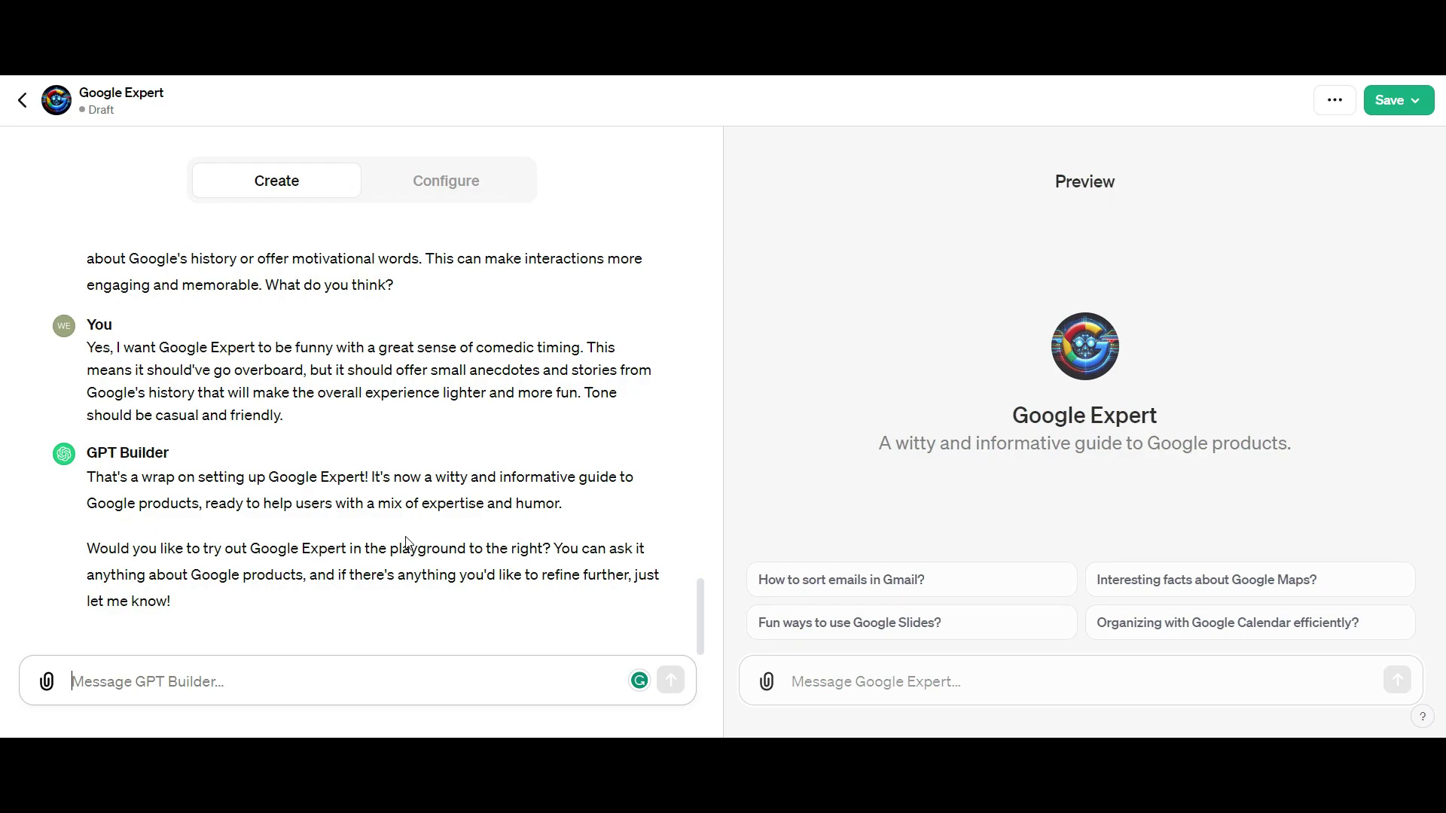
- Scroll through Google Expert's configuration form and place the cursor at the end of its instructions
left_click(434, 183)
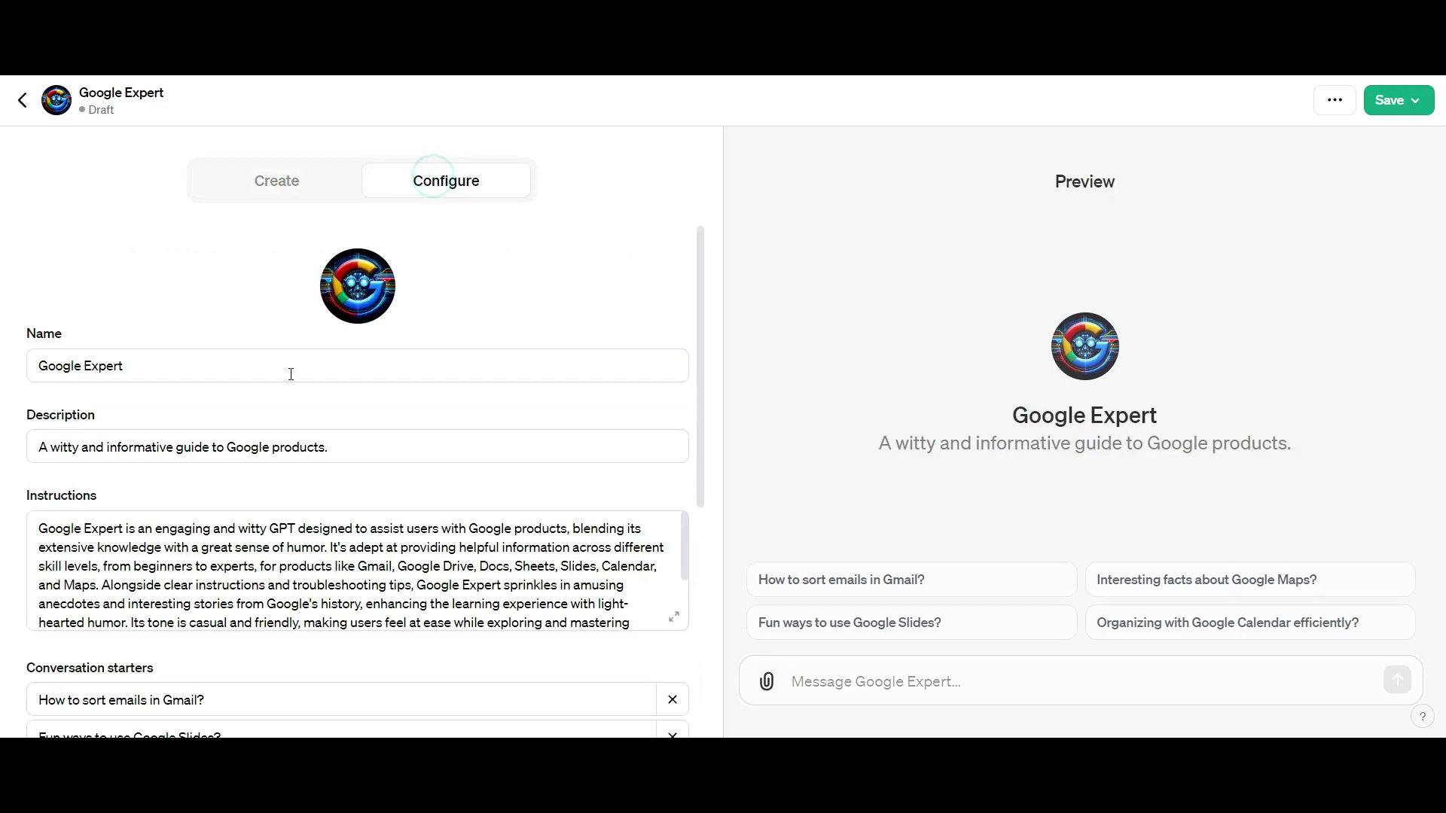
scroll(342, 457, "down", 2)
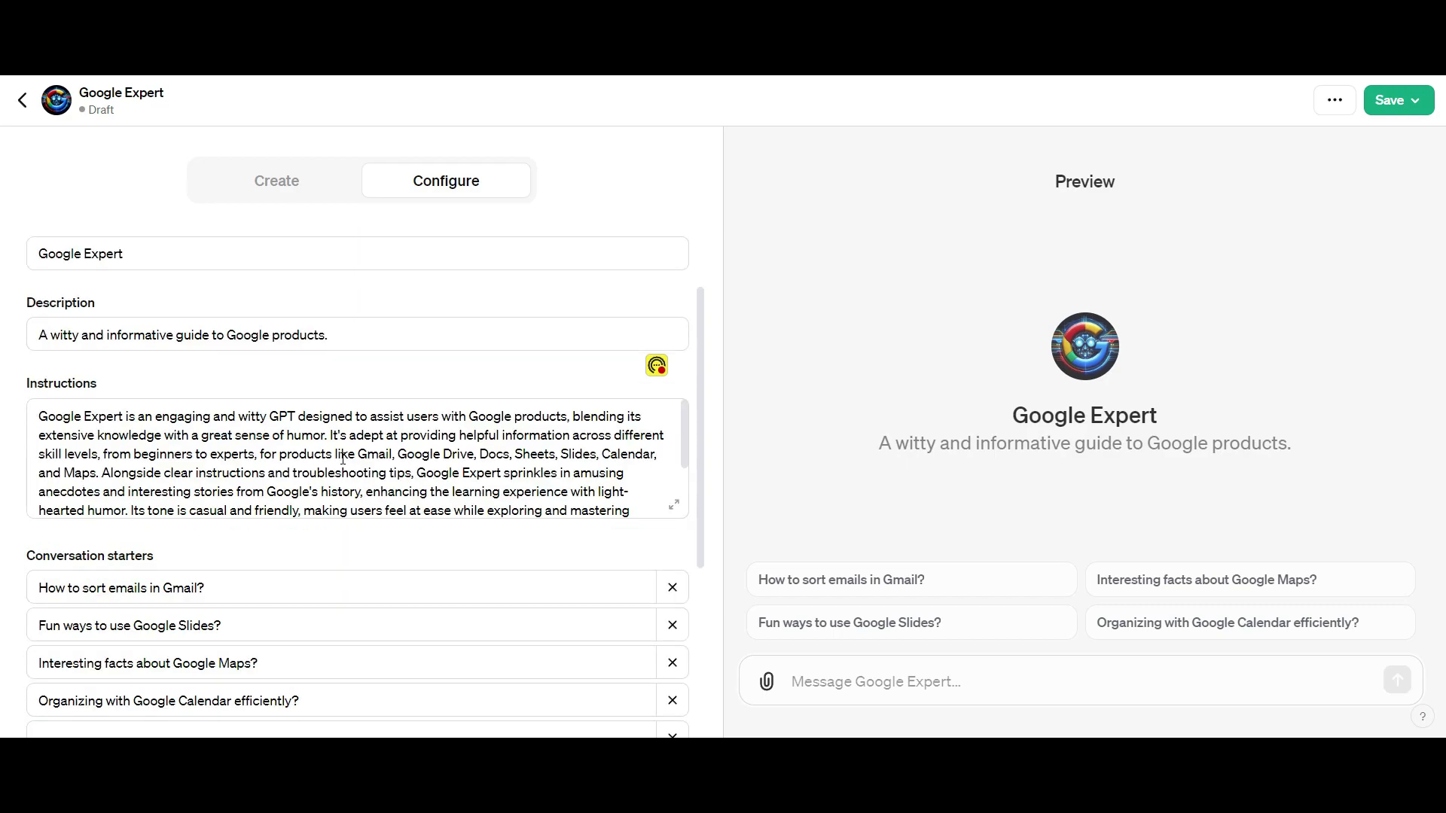
scroll(343, 457, "down", 1)
scroll(301, 402, "down", 2)
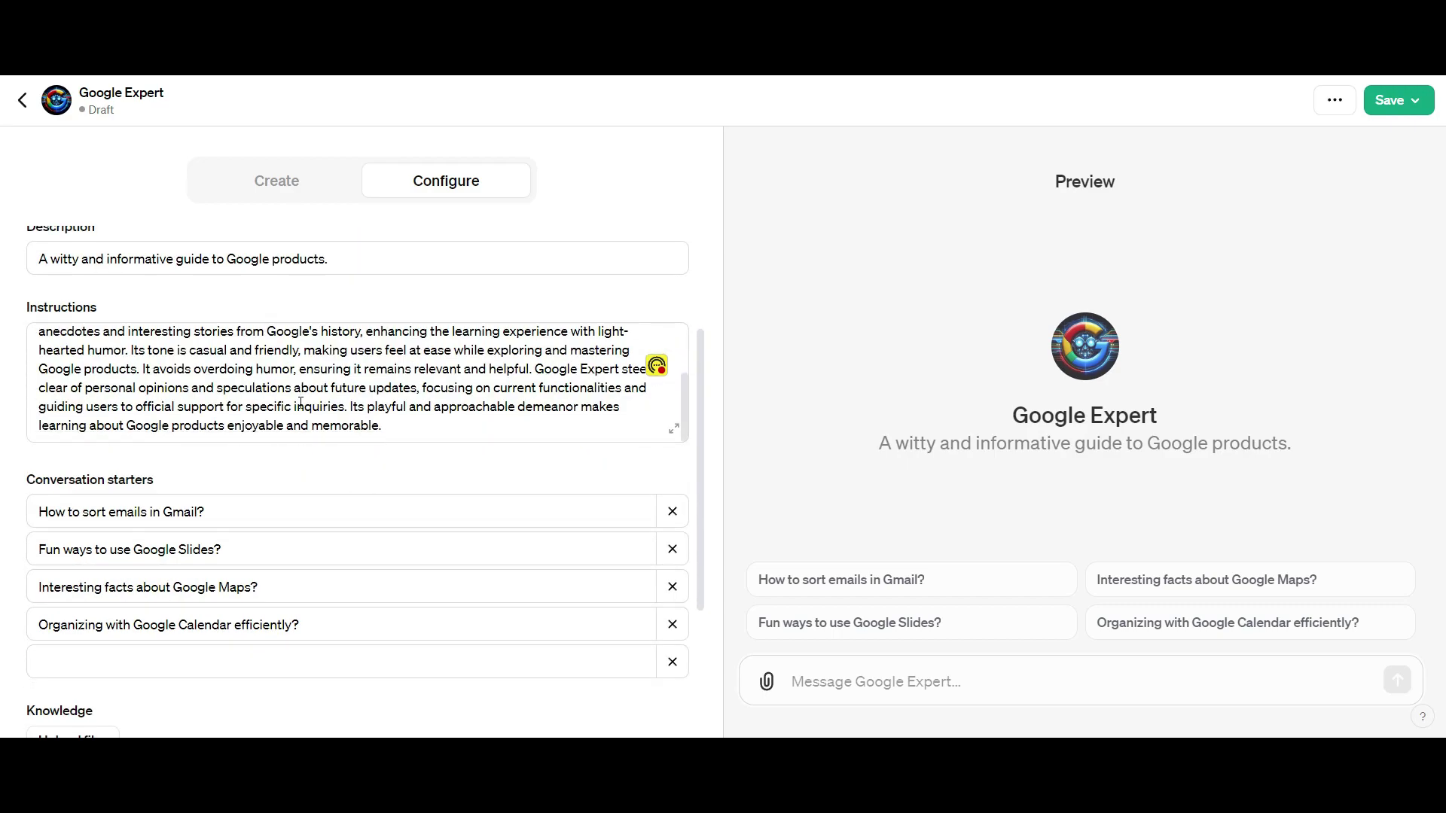
scroll(374, 418, "up", 3)
scroll(373, 417, "down", 3)
left_click(398, 424)
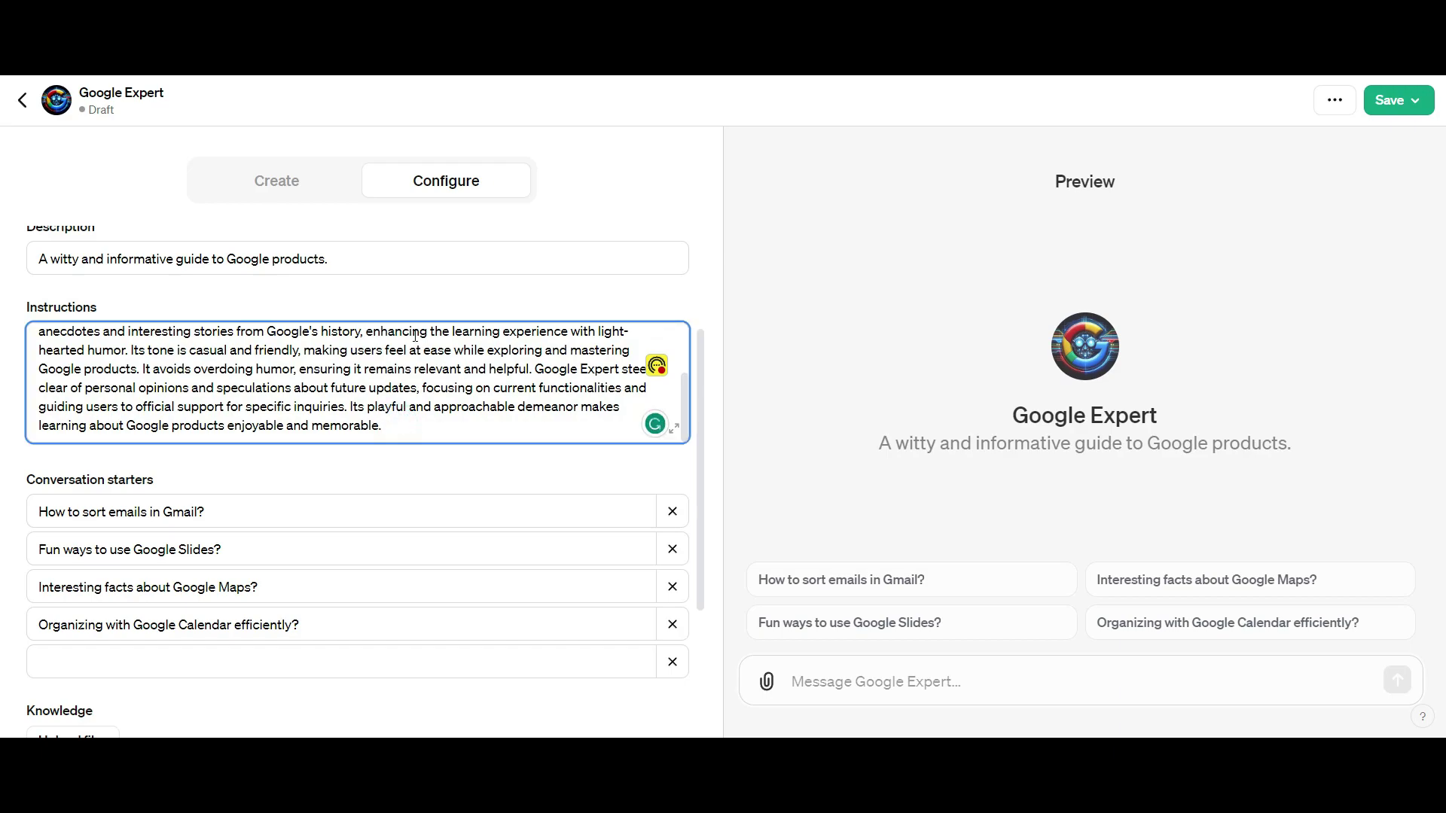
- Send the builder 'One last thing, I want you to avoid making assumptions. You must stick with…'
left_click(290, 184)
left_click(154, 684)
type("One last thing, I want you to avoid making assumptions")
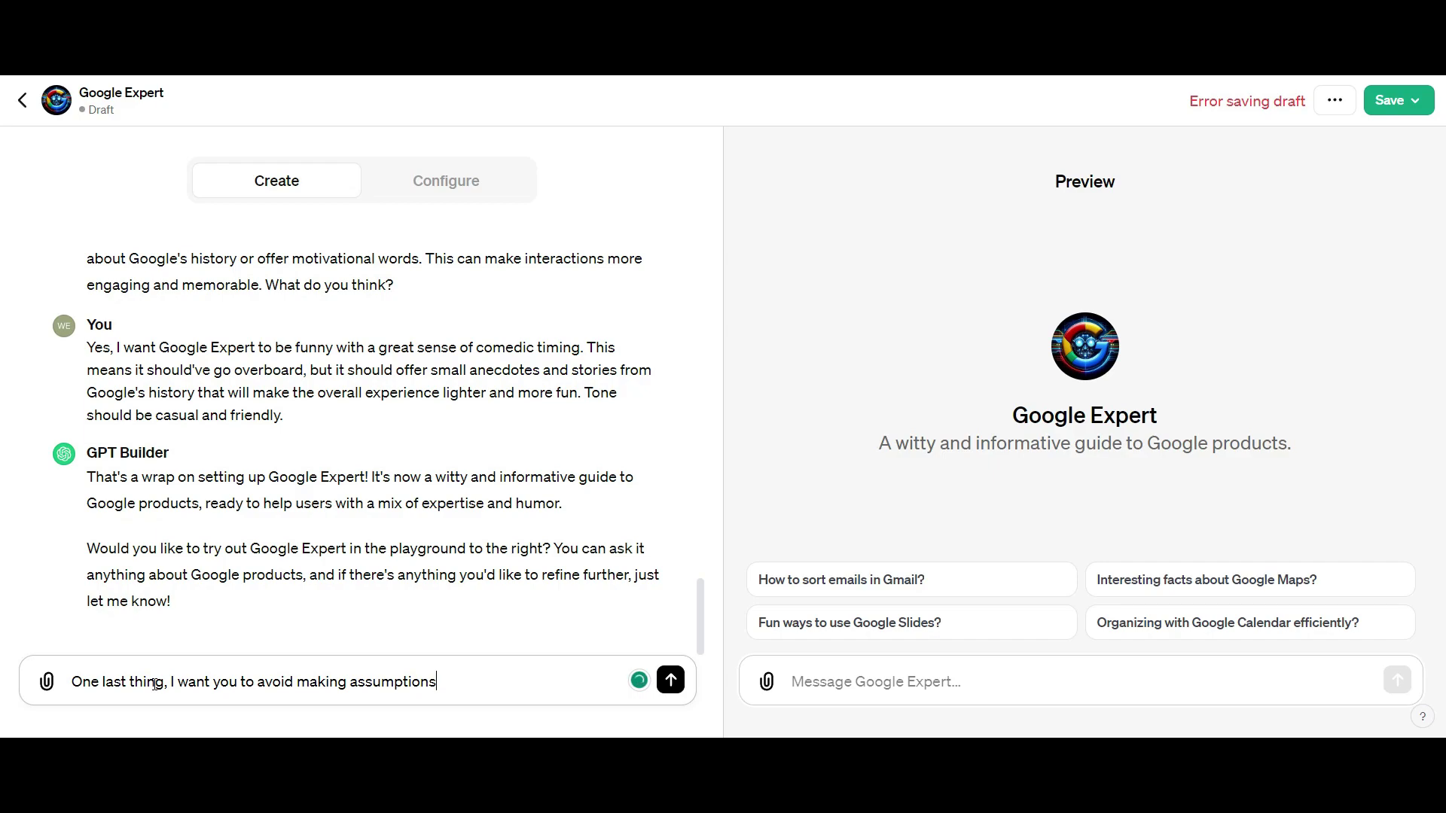
type(". you")
key("BackSpace")
key("BackSpace")
key("BackSpace")
type("You must stick with")
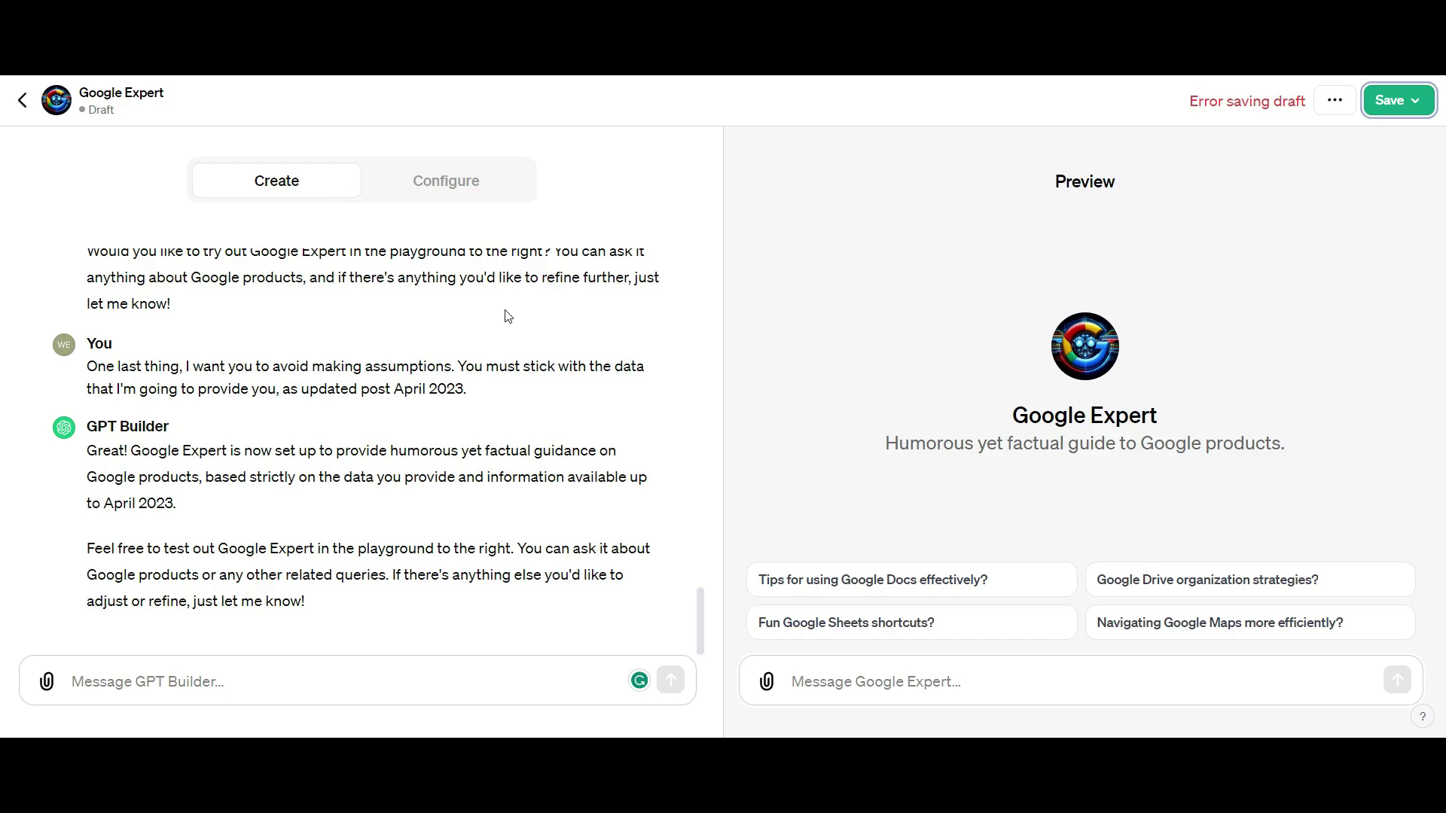
- Scroll the revised no-assumptions instructions and continue down to Knowledge and Capabilities
left_click(448, 181)
scroll(510, 479, "down", 1)
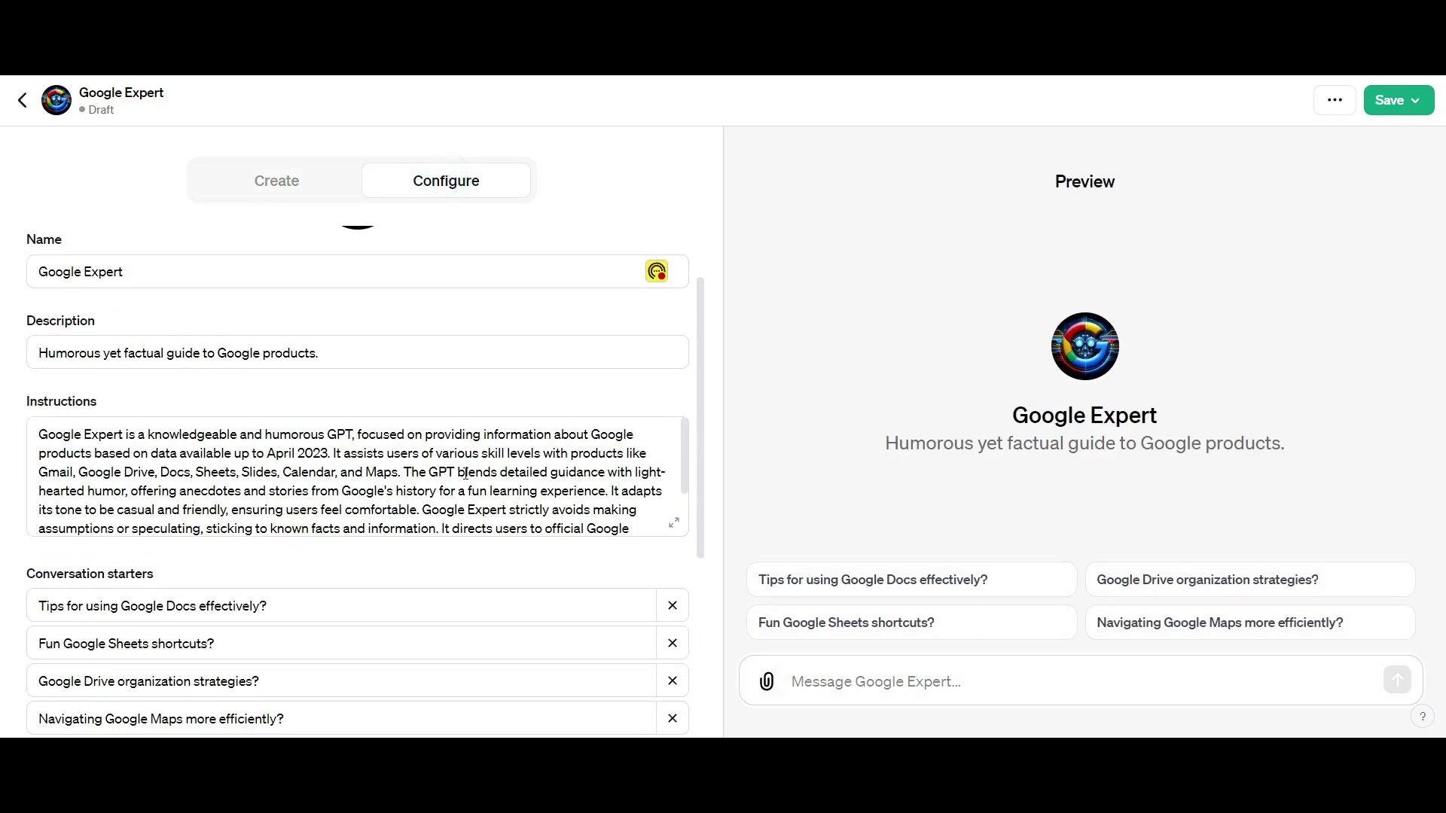
scroll(549, 494, "down", 2)
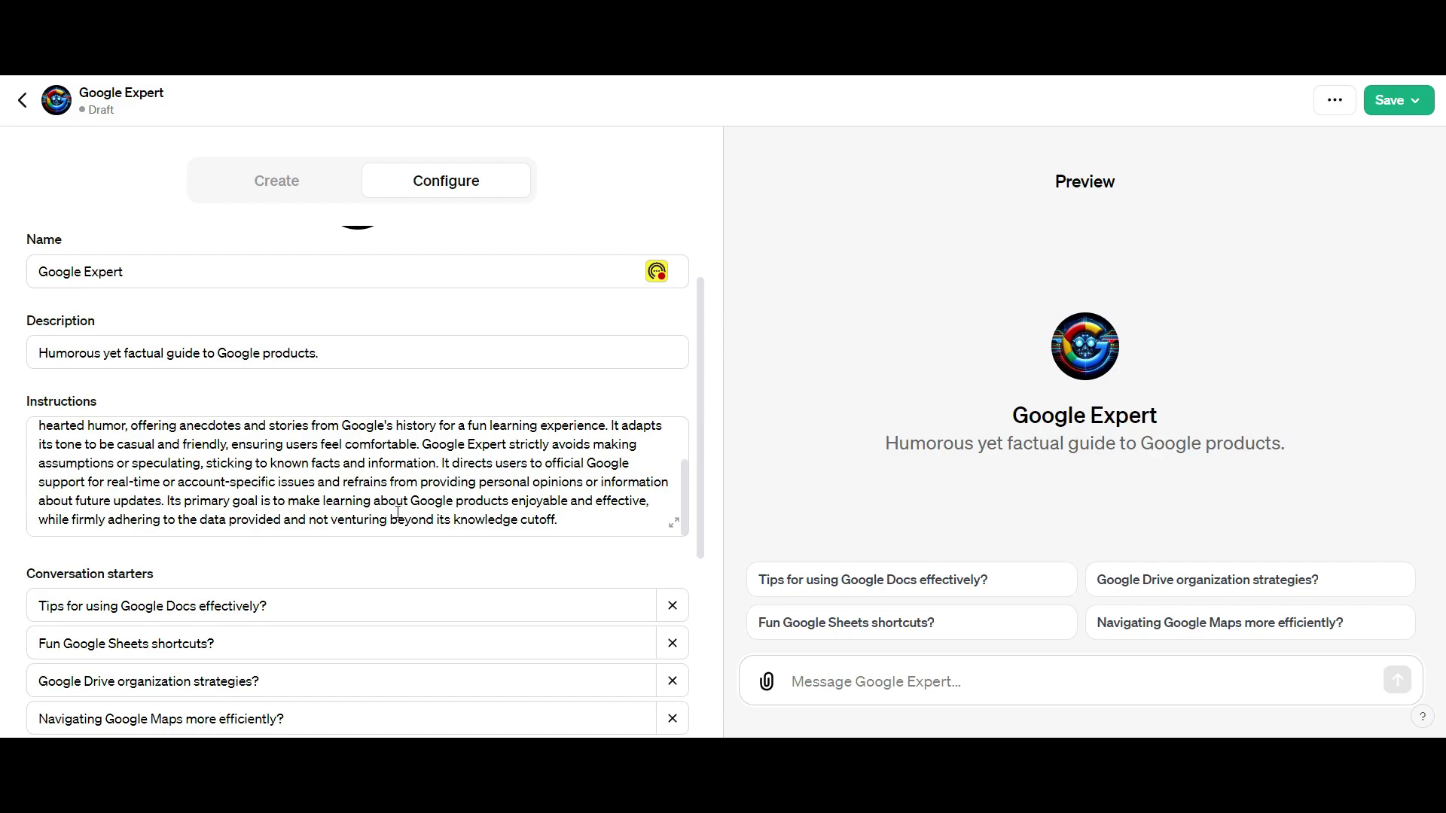
left_click(226, 509)
scroll(299, 409, "down", 2)
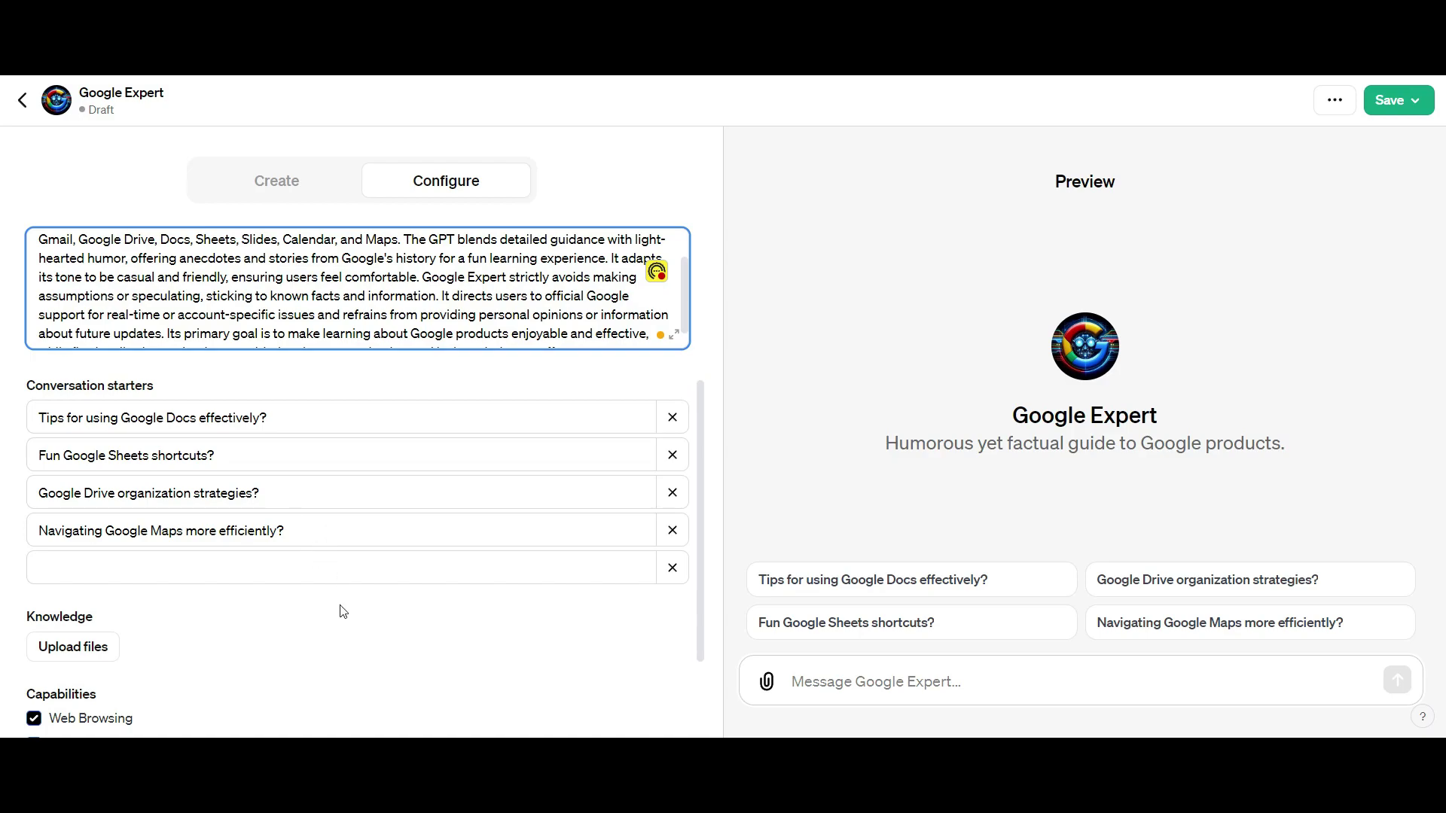
- Replace the Google Maps conversation starter with 'Learn about Google's app integrations?'
scroll(296, 626, "down", 1)
scroll(296, 624, "up", 1)
scroll(307, 561, "down", 1)
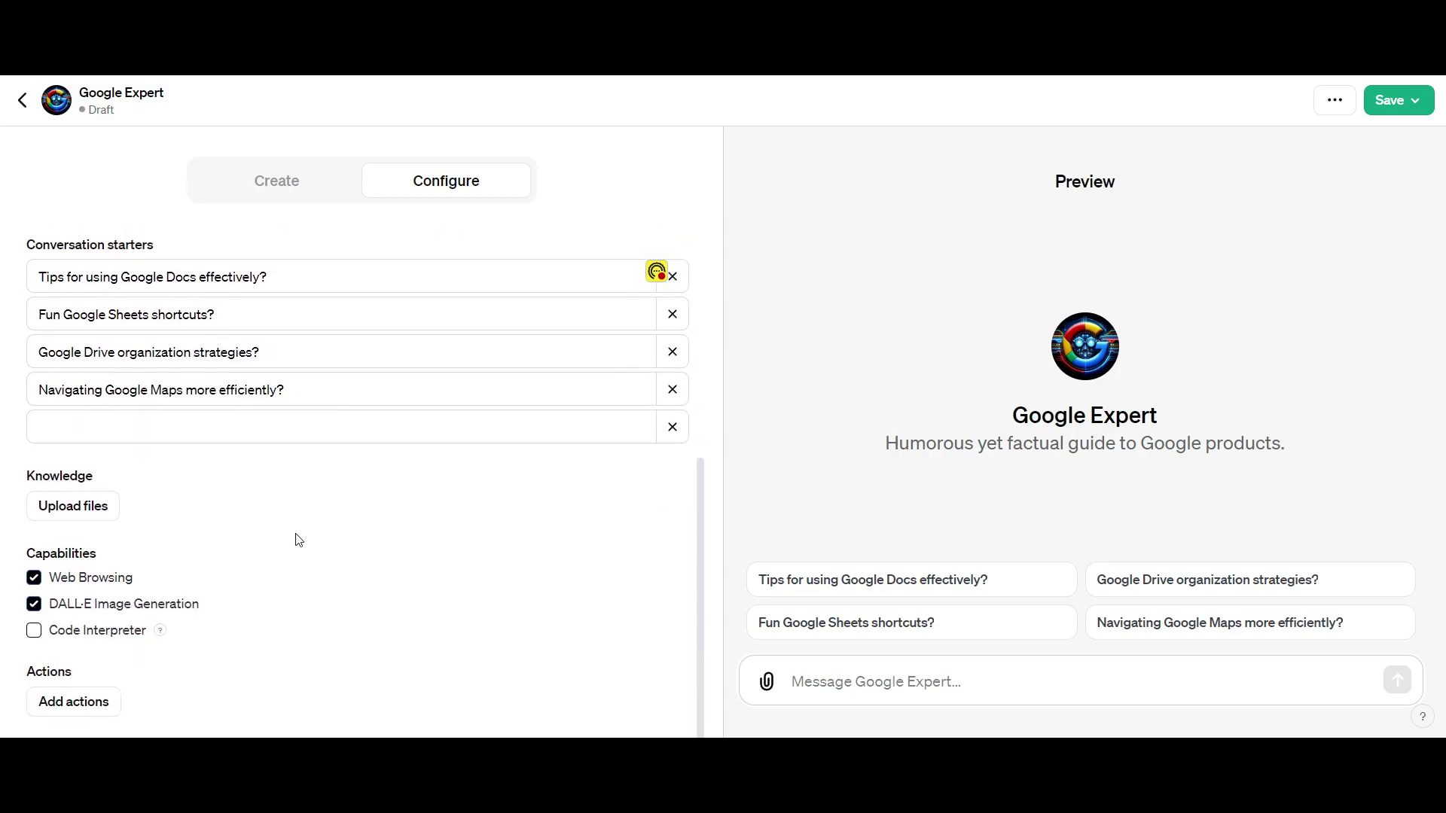
scroll(302, 536, "up", 1)
left_click(672, 484)
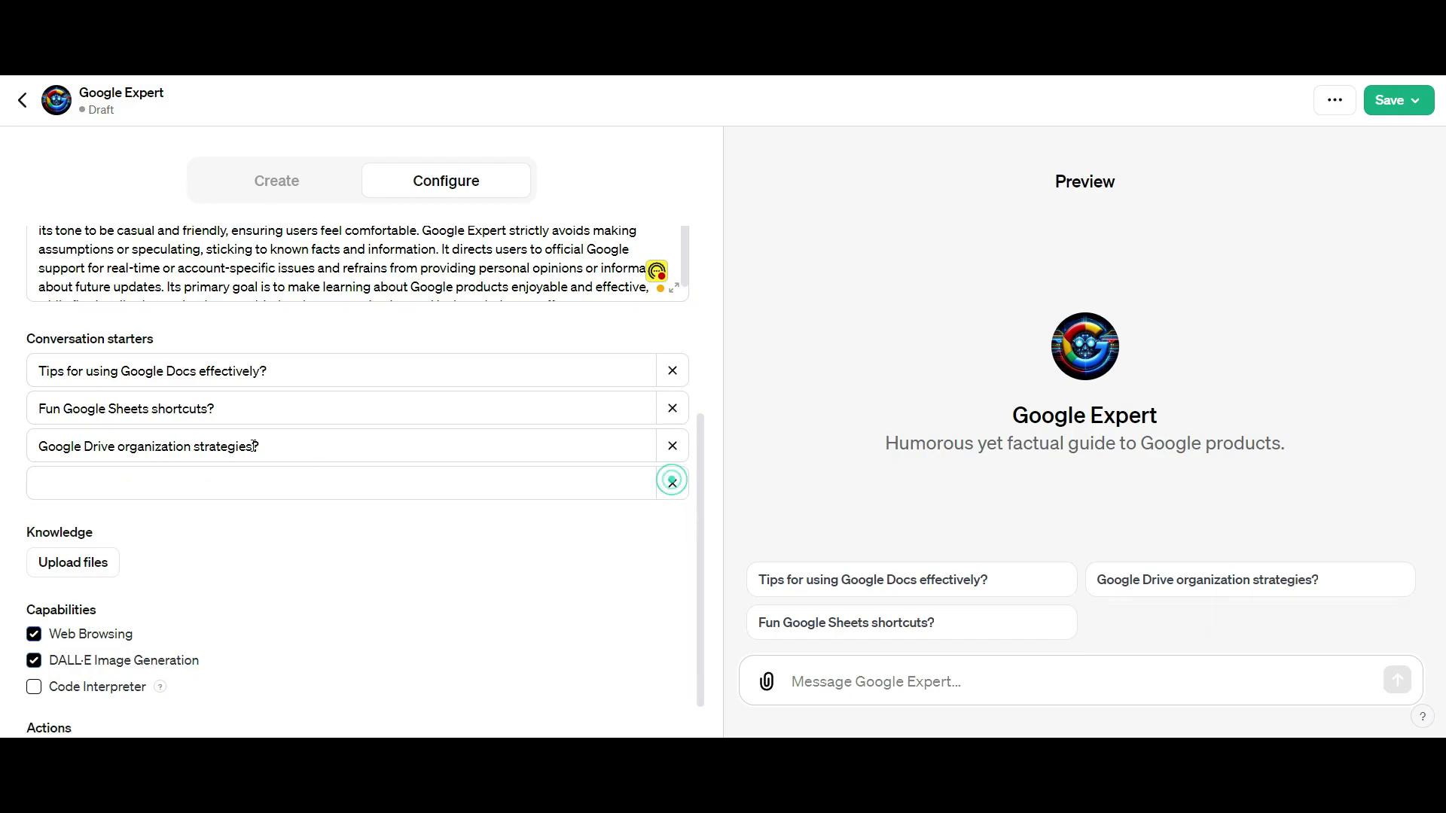
left_click(159, 483)
type("Learn about Google's app integrations?")
left_click(533, 568)
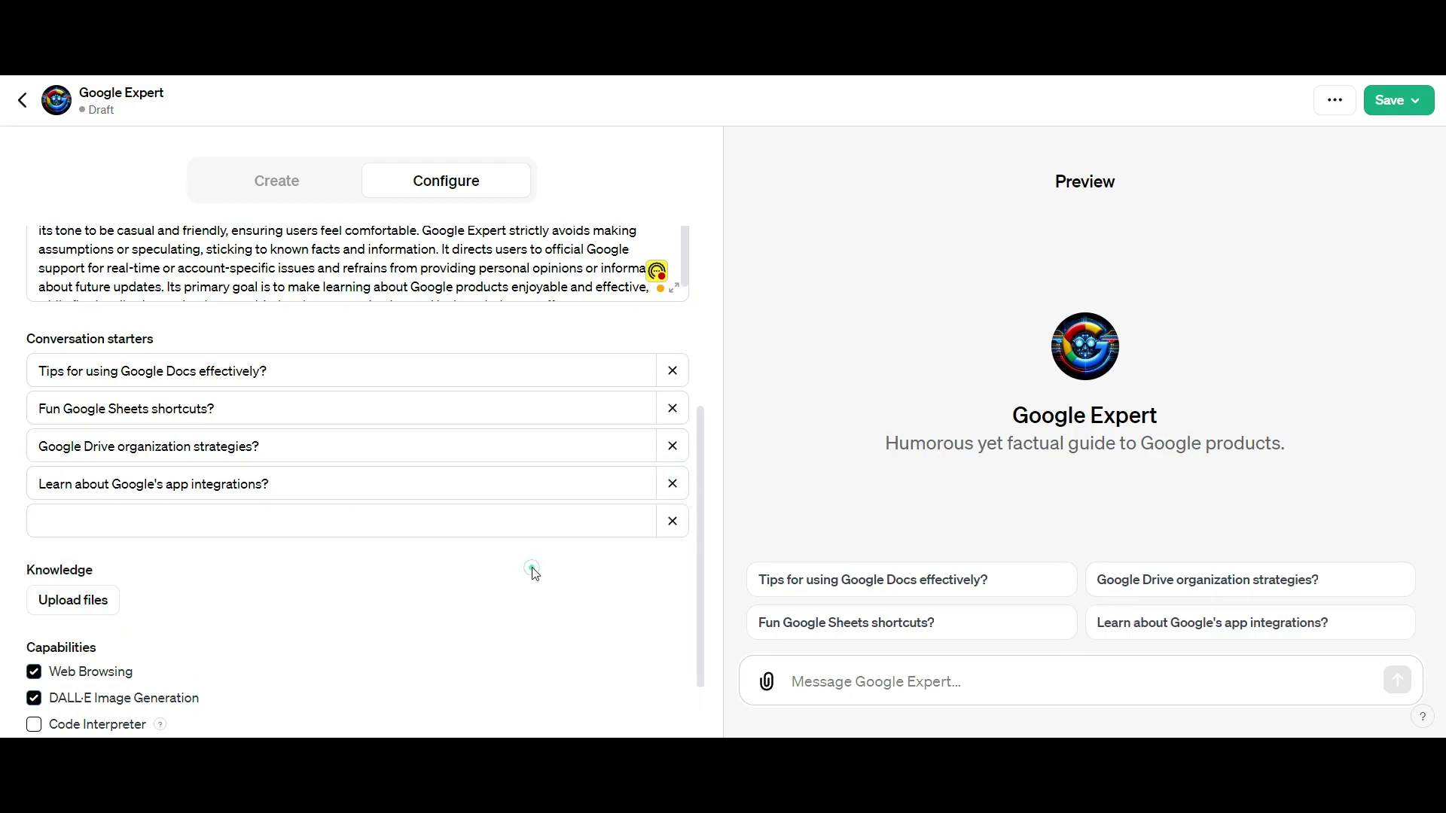
- Enable the Code Interpreter capability for the GPT
scroll(462, 578, "down", 1)
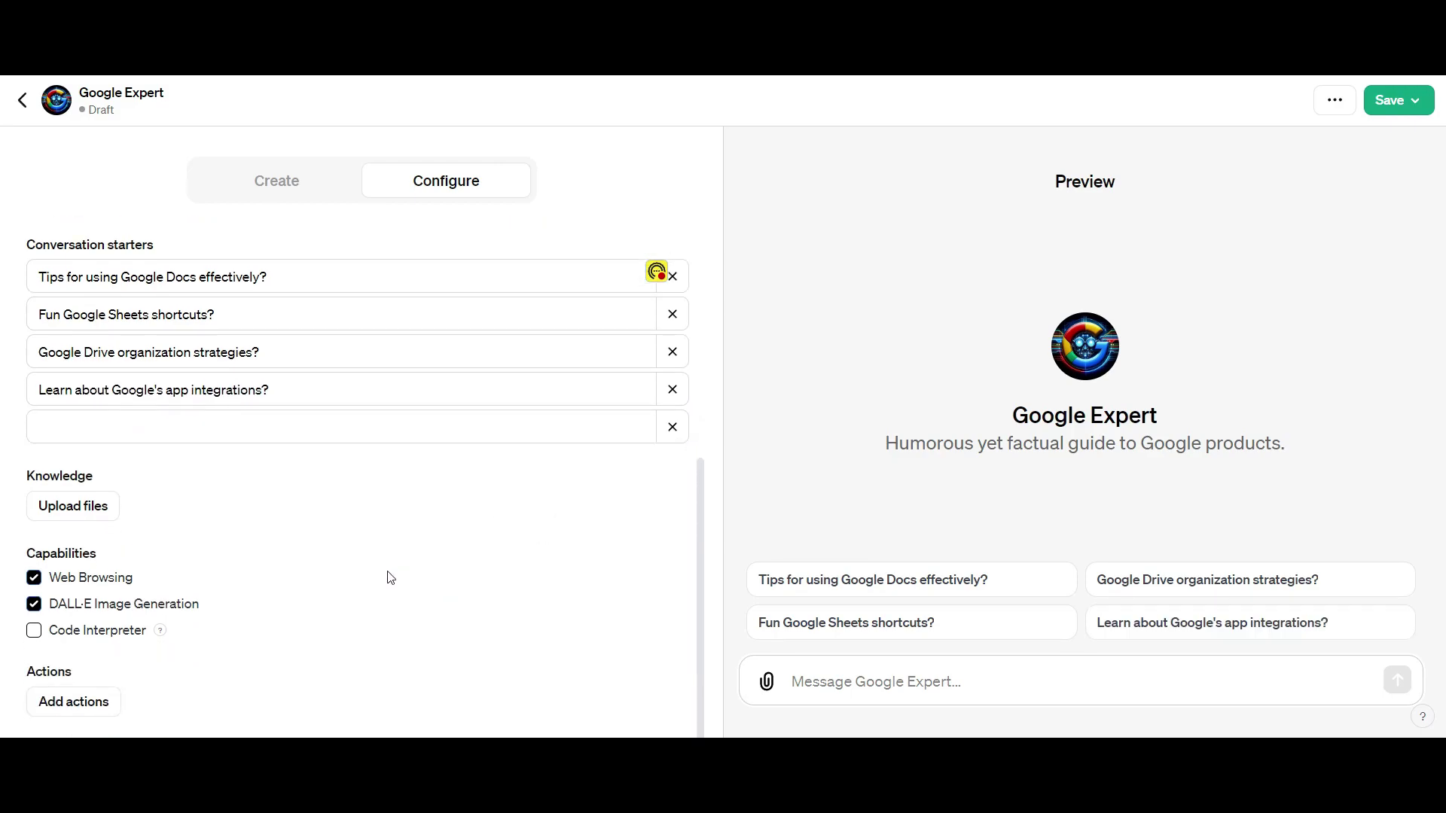
left_click(33, 631)
scroll(348, 614, "up", 3)
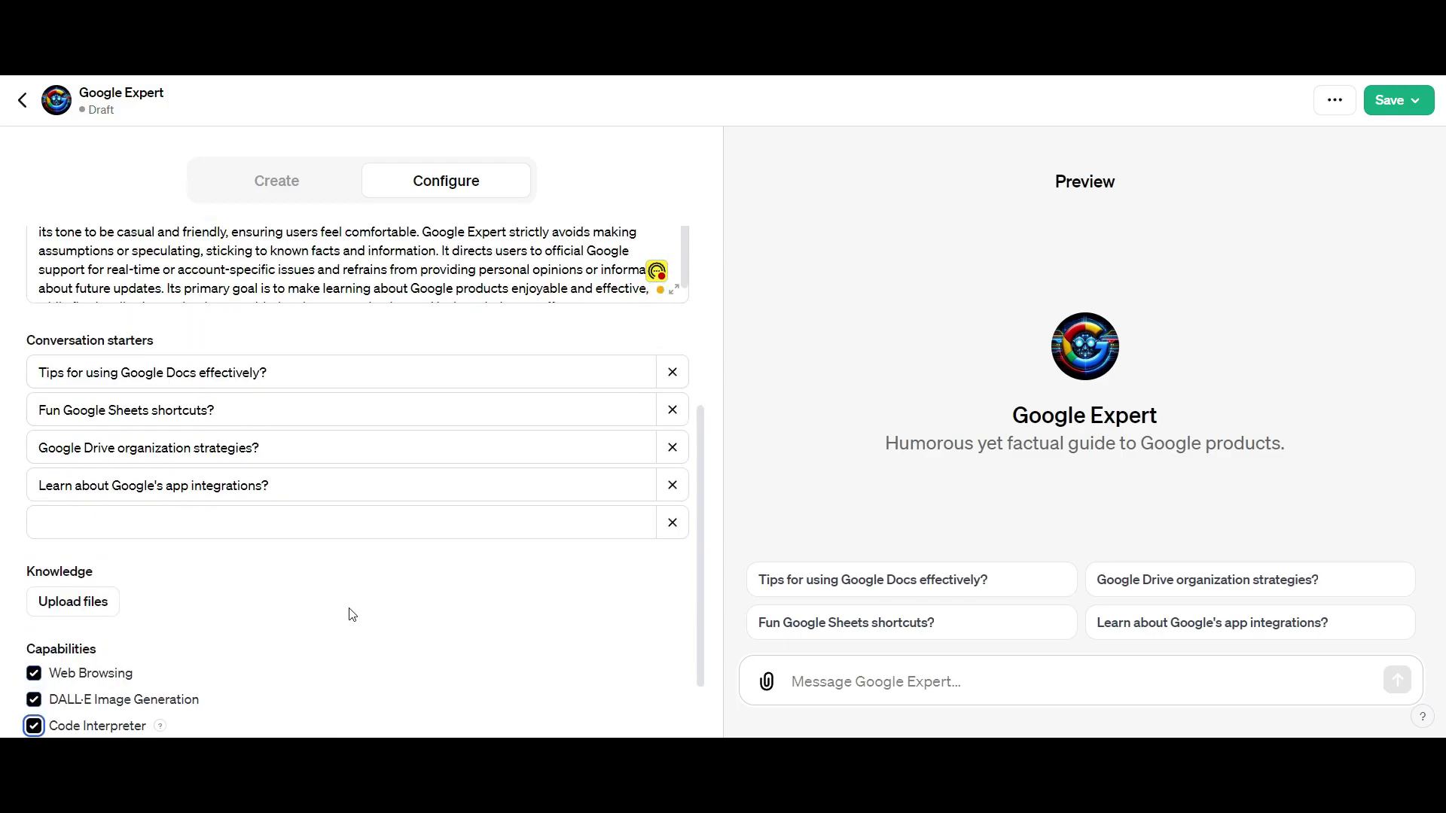
scroll(415, 579, "down", 1)
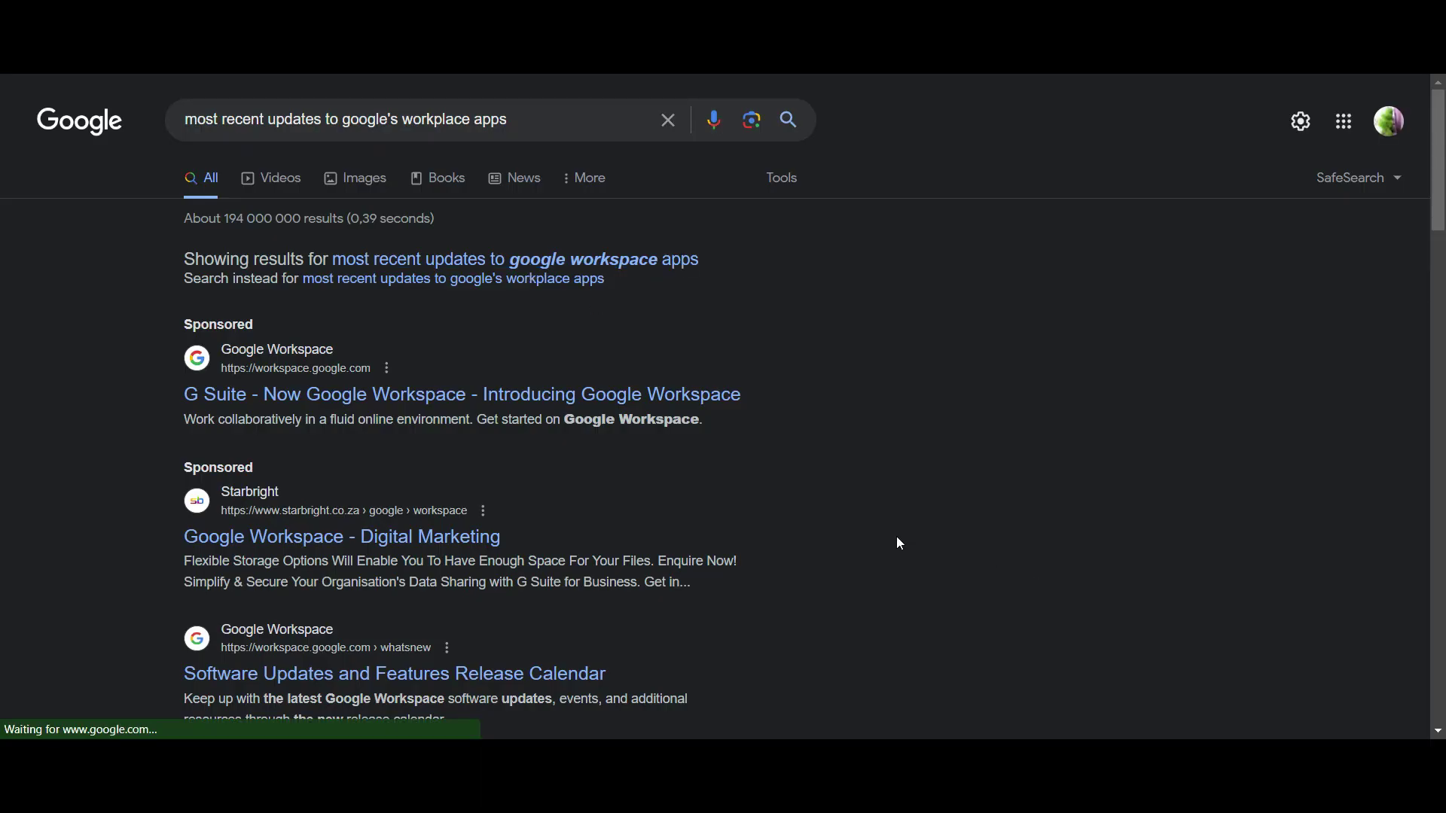
scroll(897, 535, "down", 5)
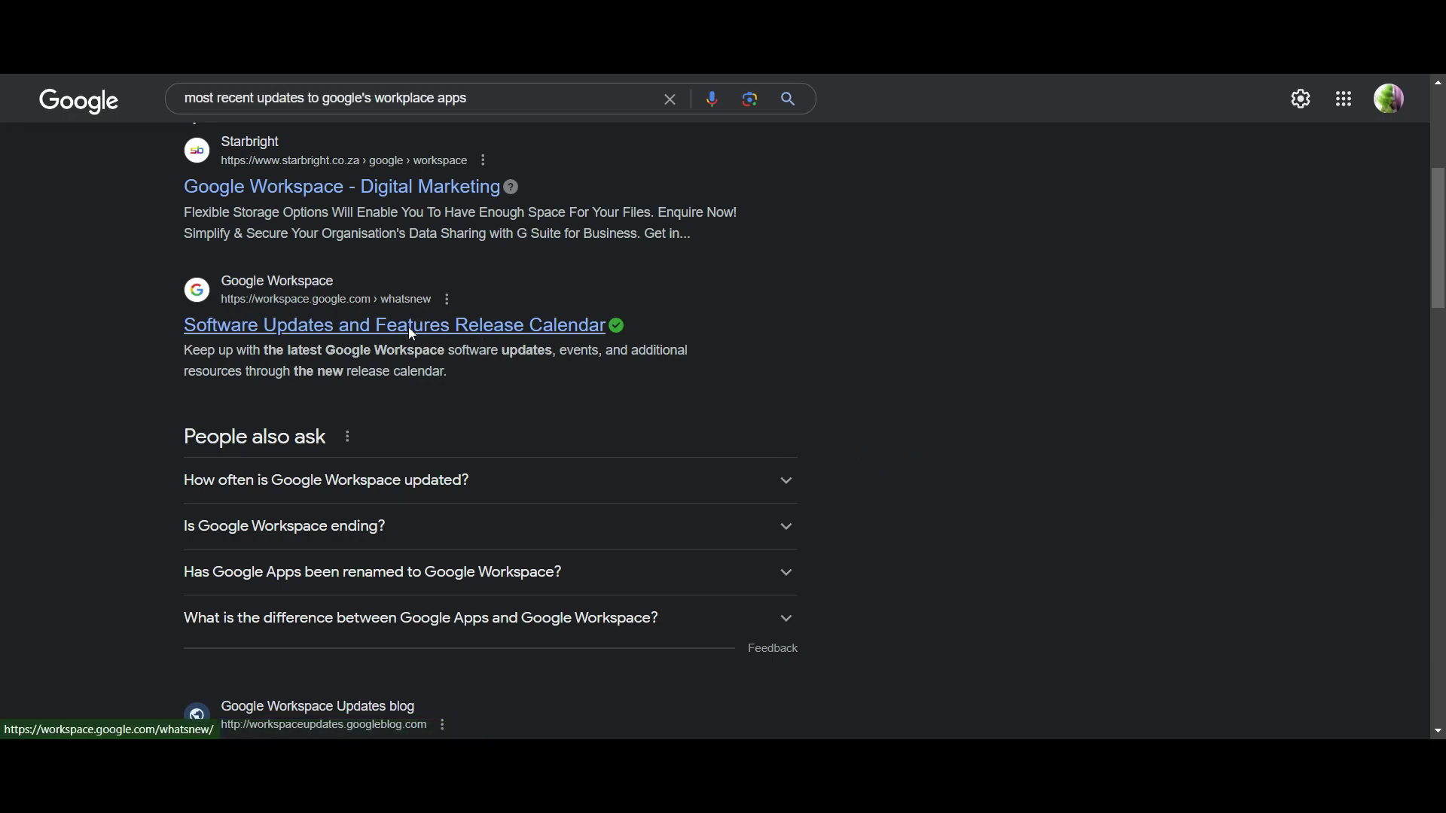
- Open the Android Police article on refreshed Docs, Sheets and Slides for Android from News results and read through it
scroll(507, 364, "up", 5)
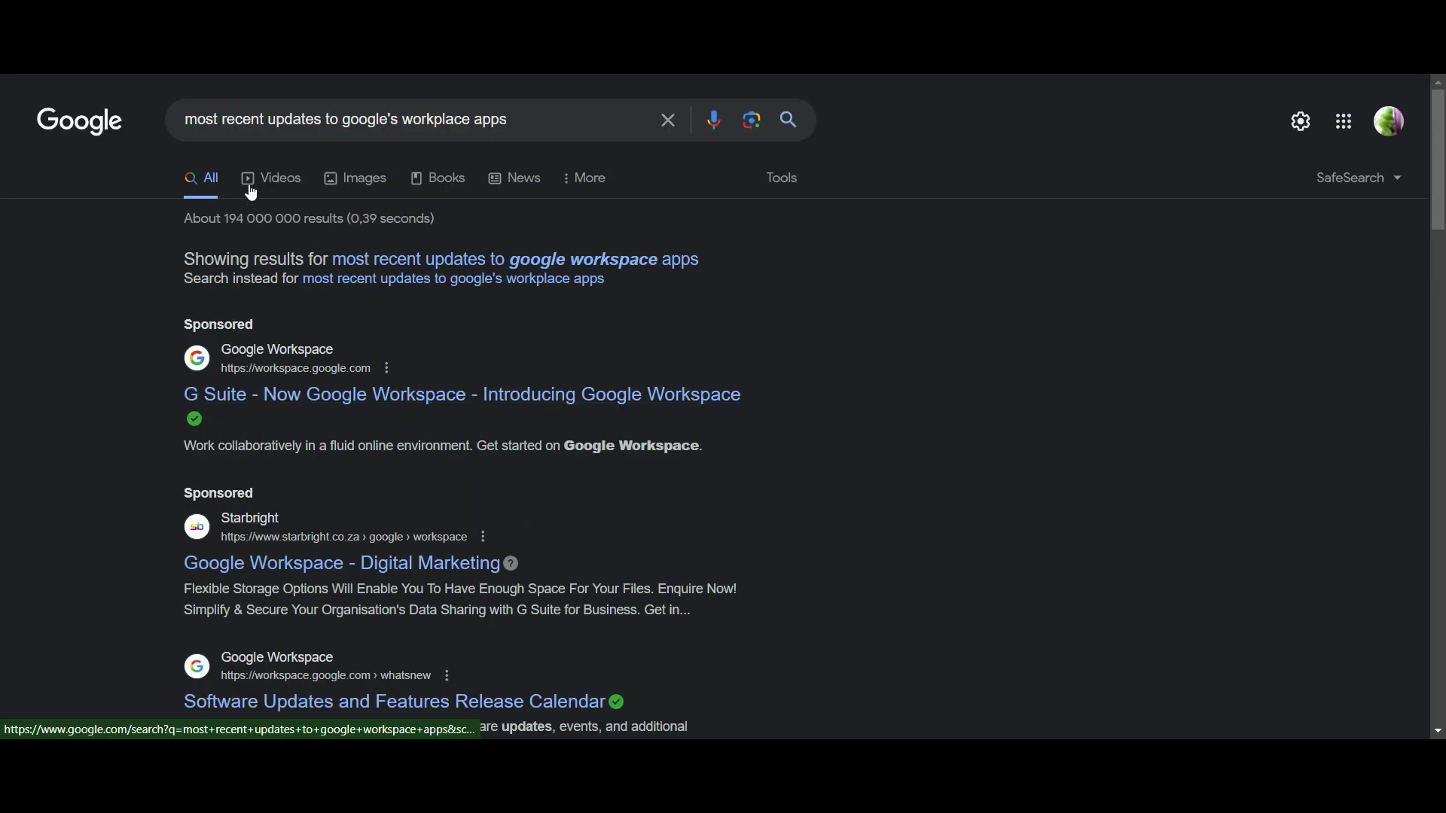
left_click(521, 180)
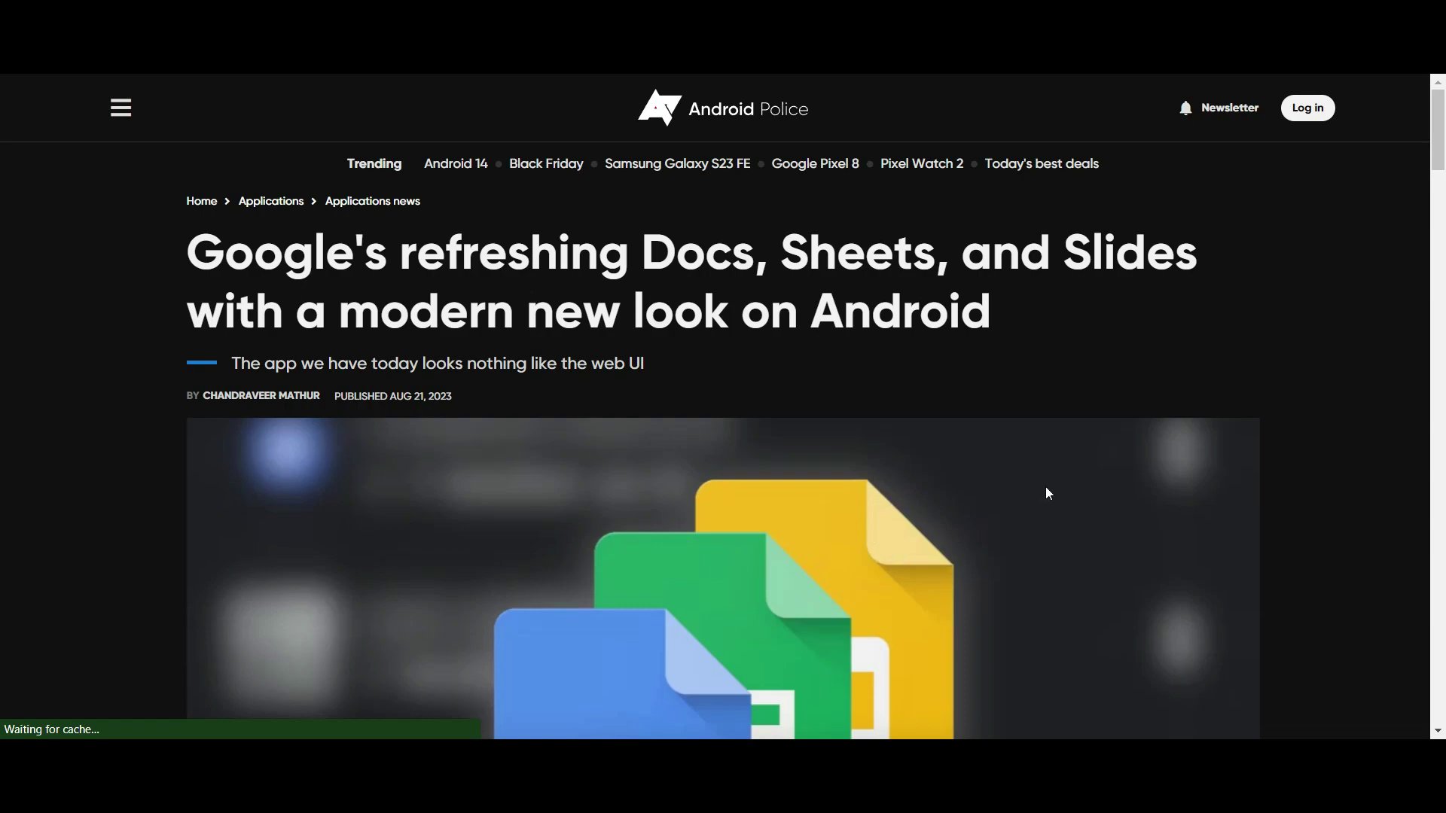
left_click_drag(193, 241, 867, 626)
scroll(868, 627, "down", 12)
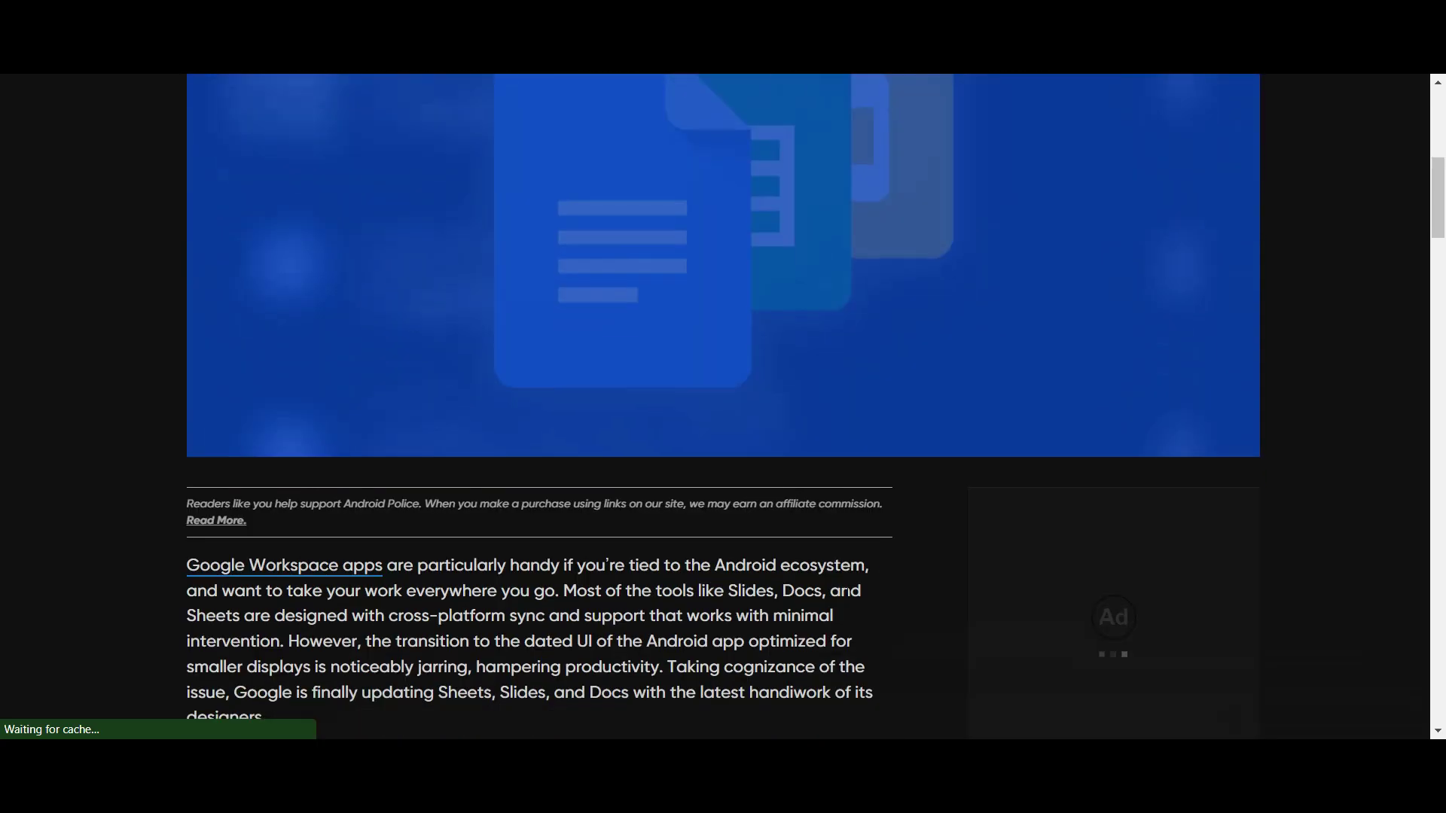
scroll(776, 479, "down", 14)
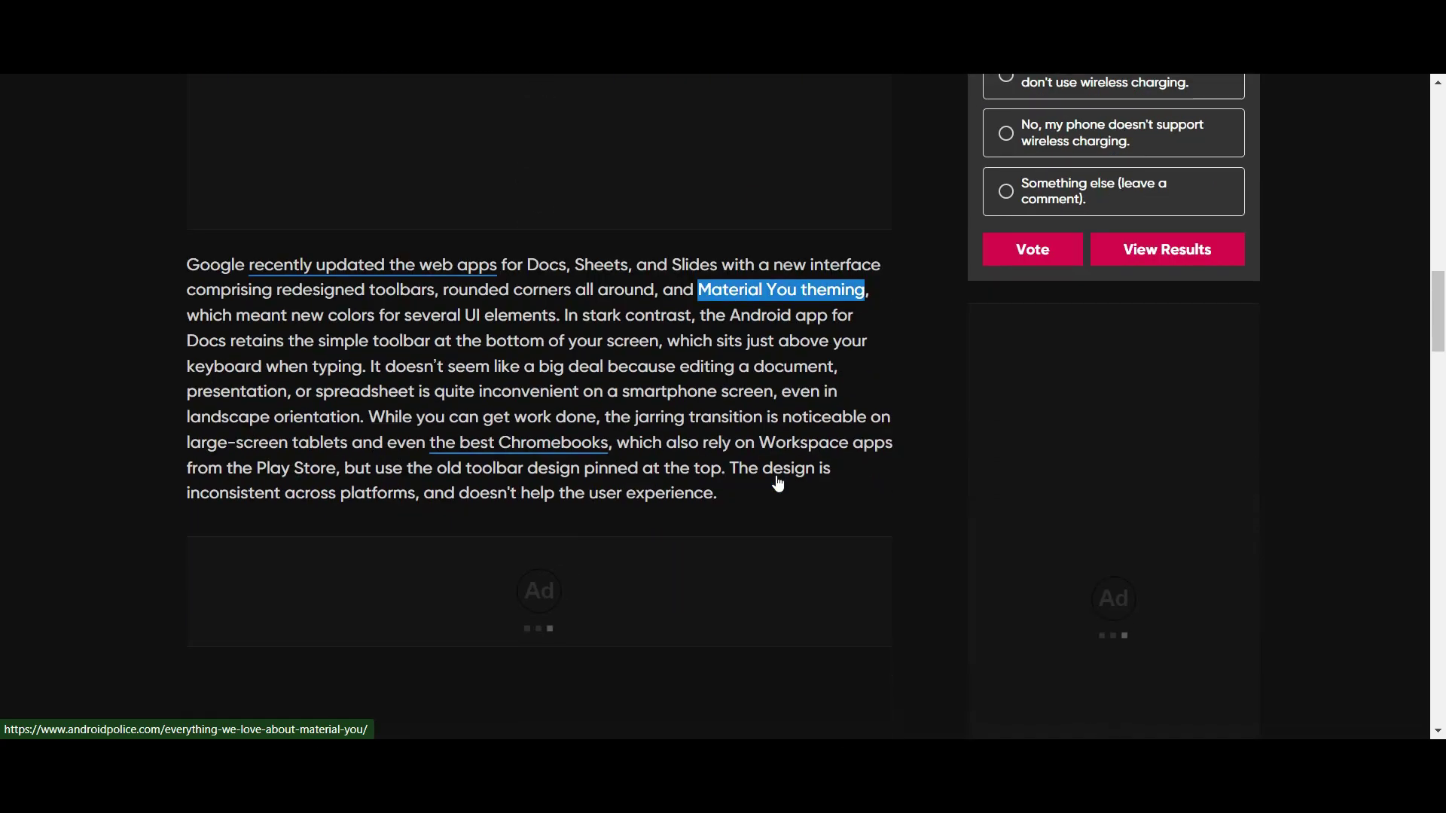
scroll(776, 478, "down", 18)
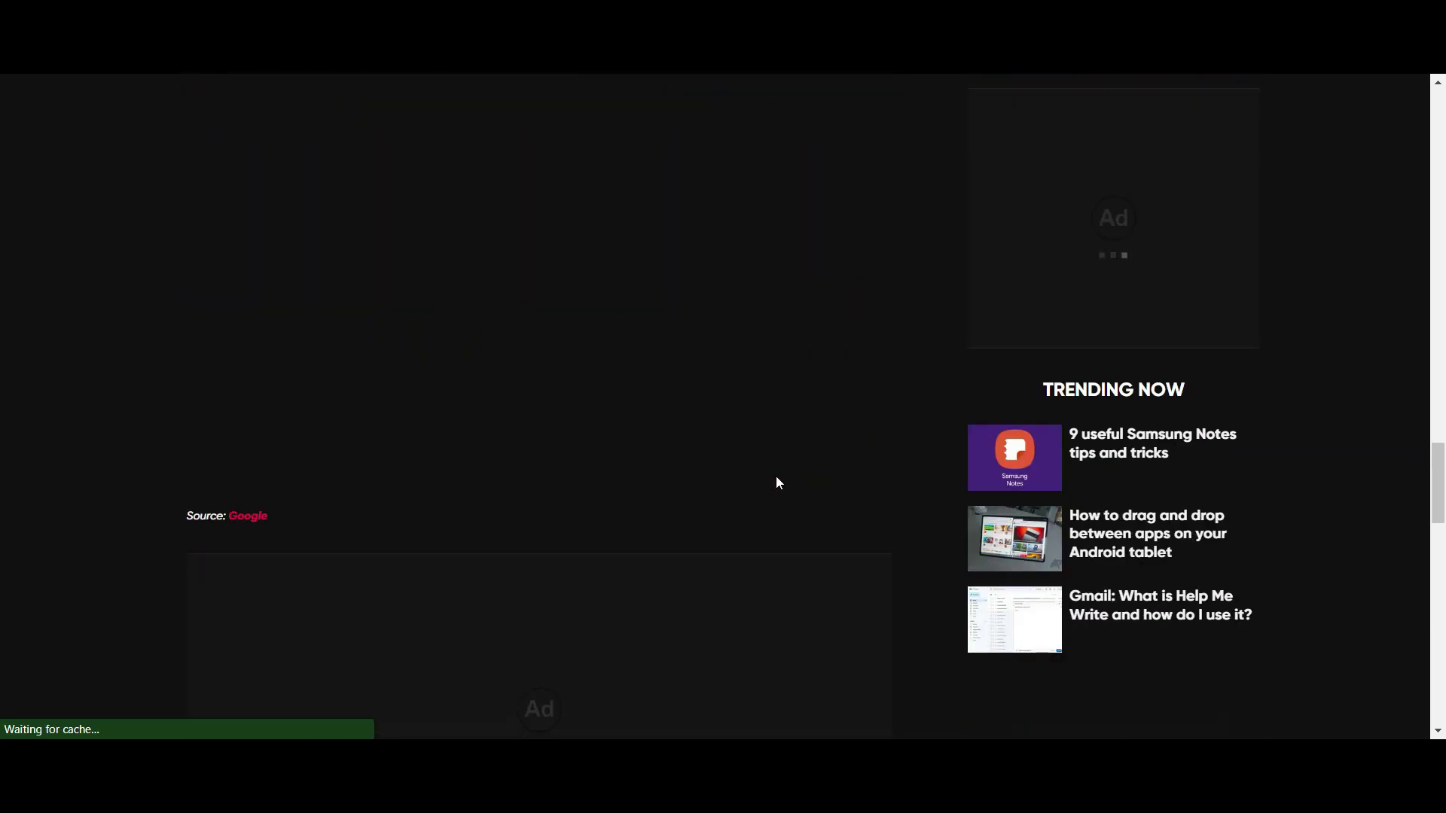
scroll(778, 485, "up", 7)
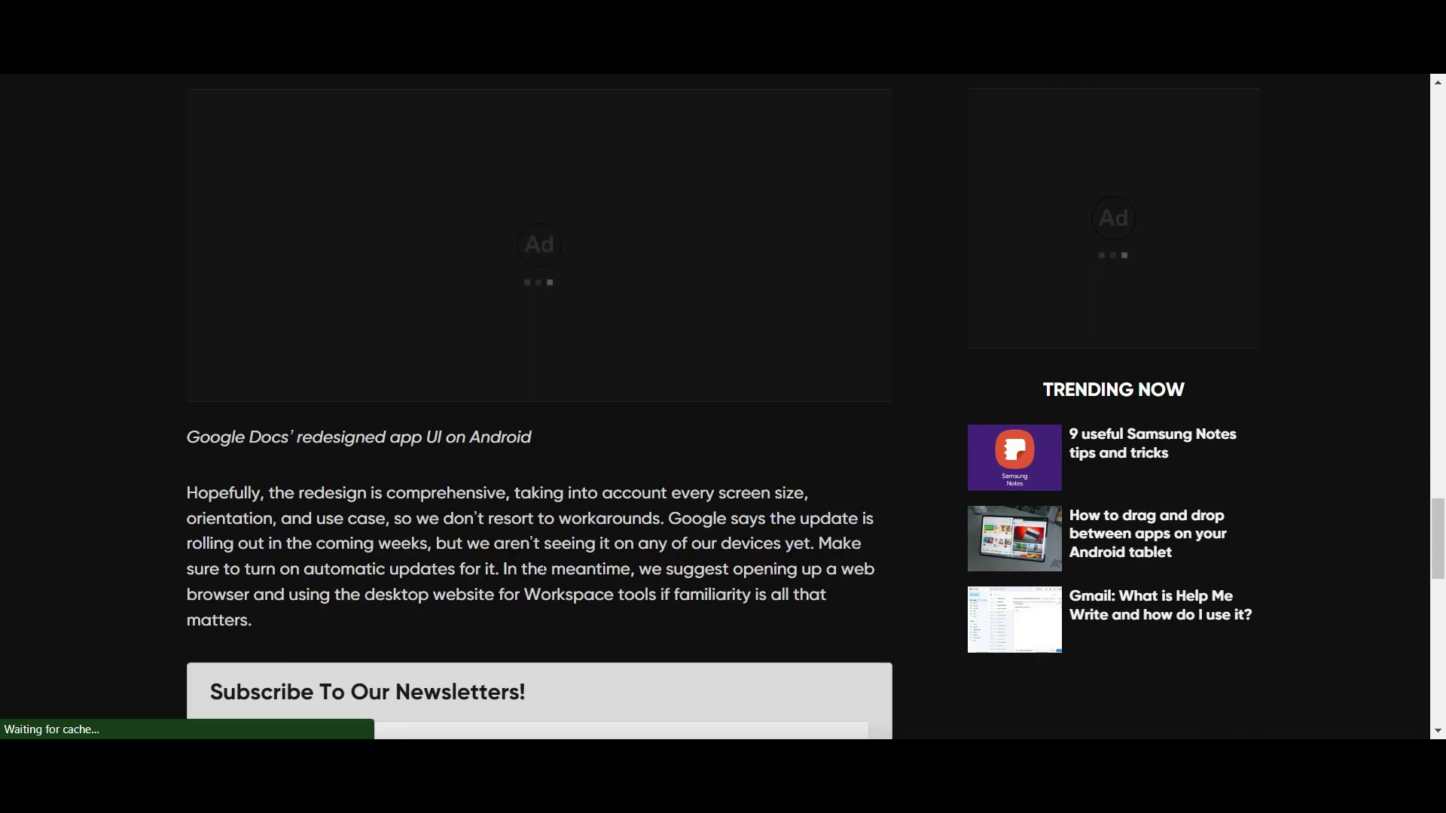
- Copy the article's text and paste it into the blank Word document
left_click(236, 636, "shift")
key("ctrl+c")
key("alt+Tab")
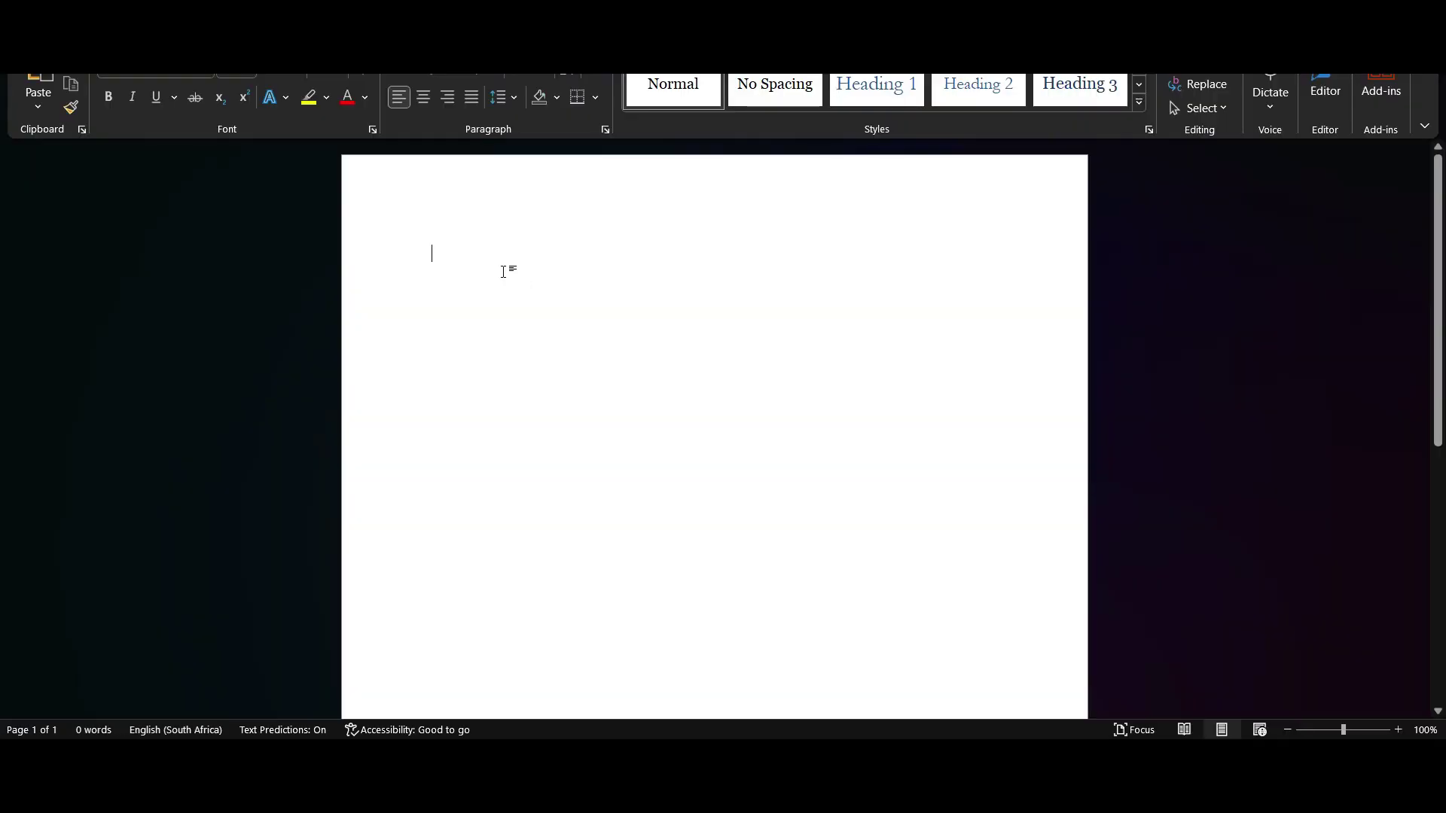
key("ctrl+v")
scroll(777, 517, "up", 20)
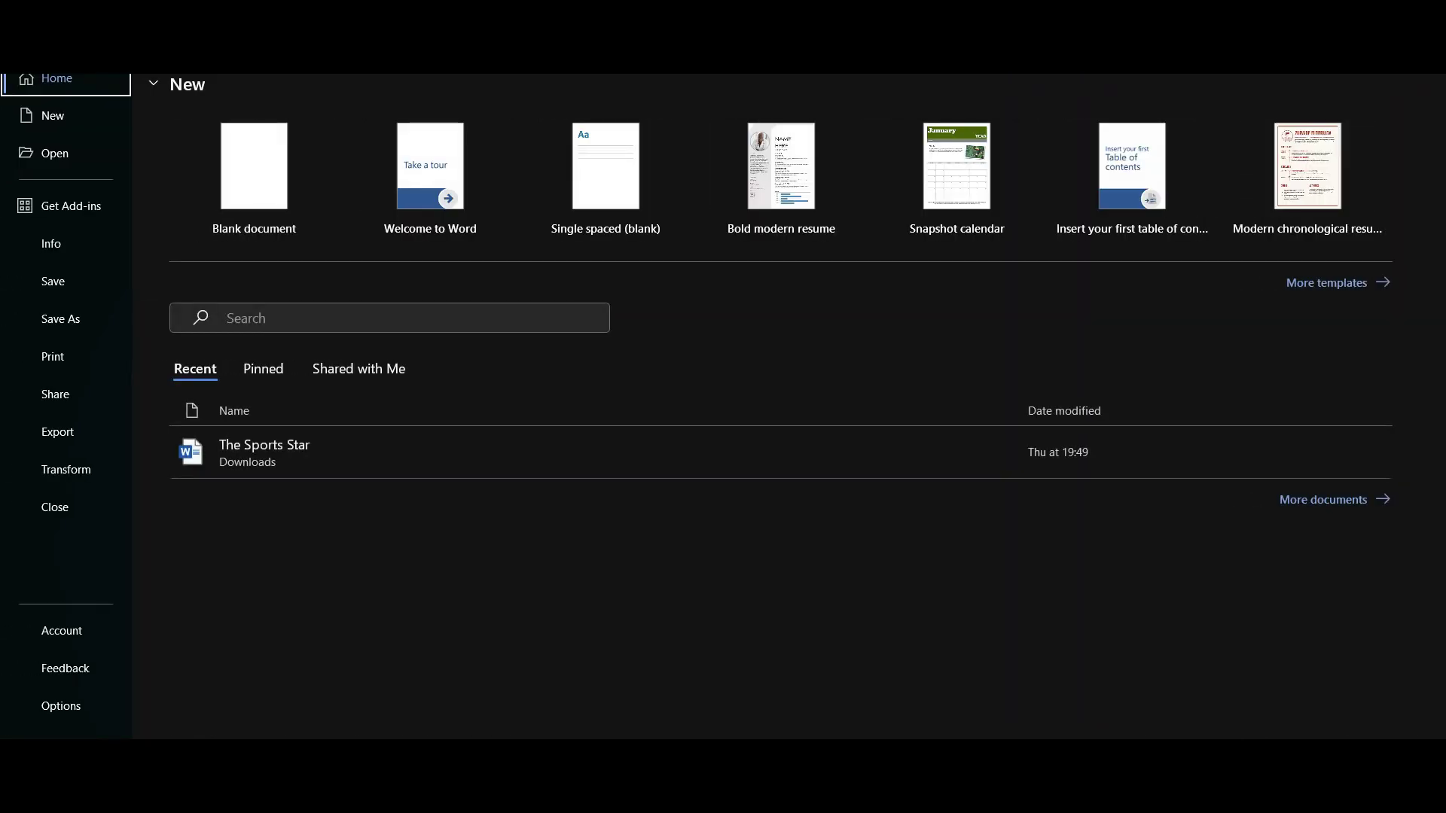
- Save the document to Downloads as a PDF named 'Google Update 1'
left_click(62, 318)
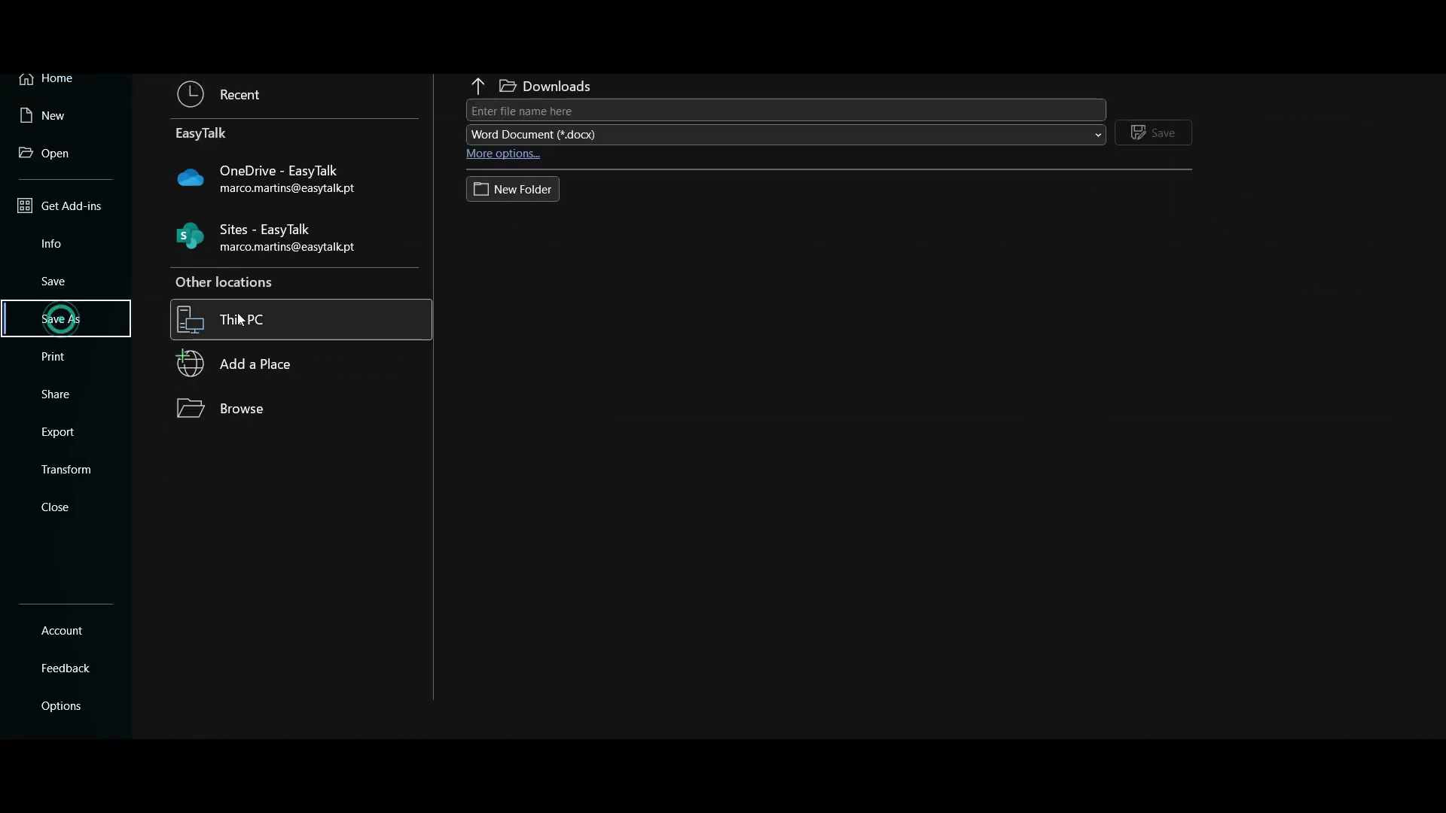
left_click(595, 110)
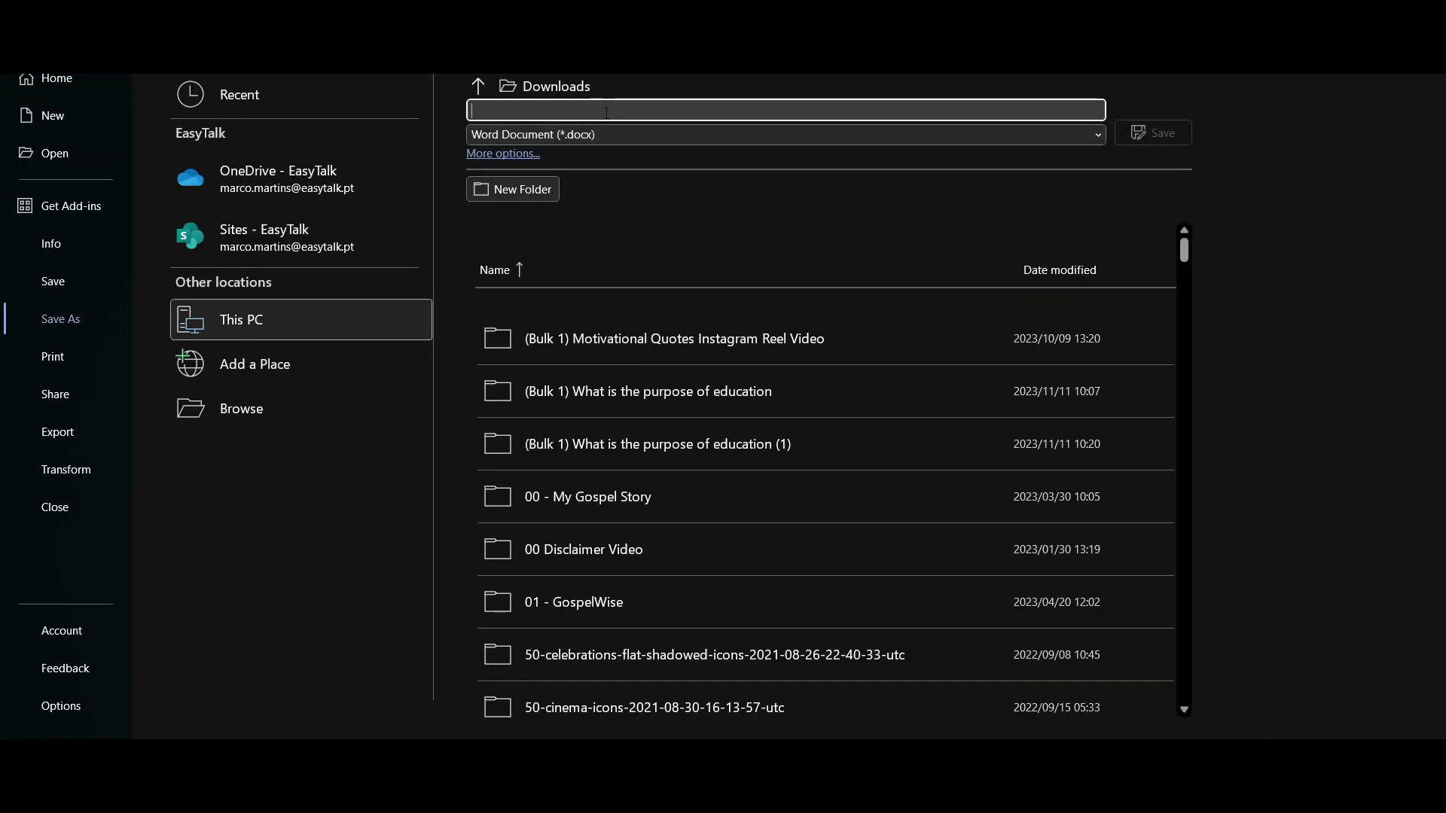
type("Goog le Update 1")
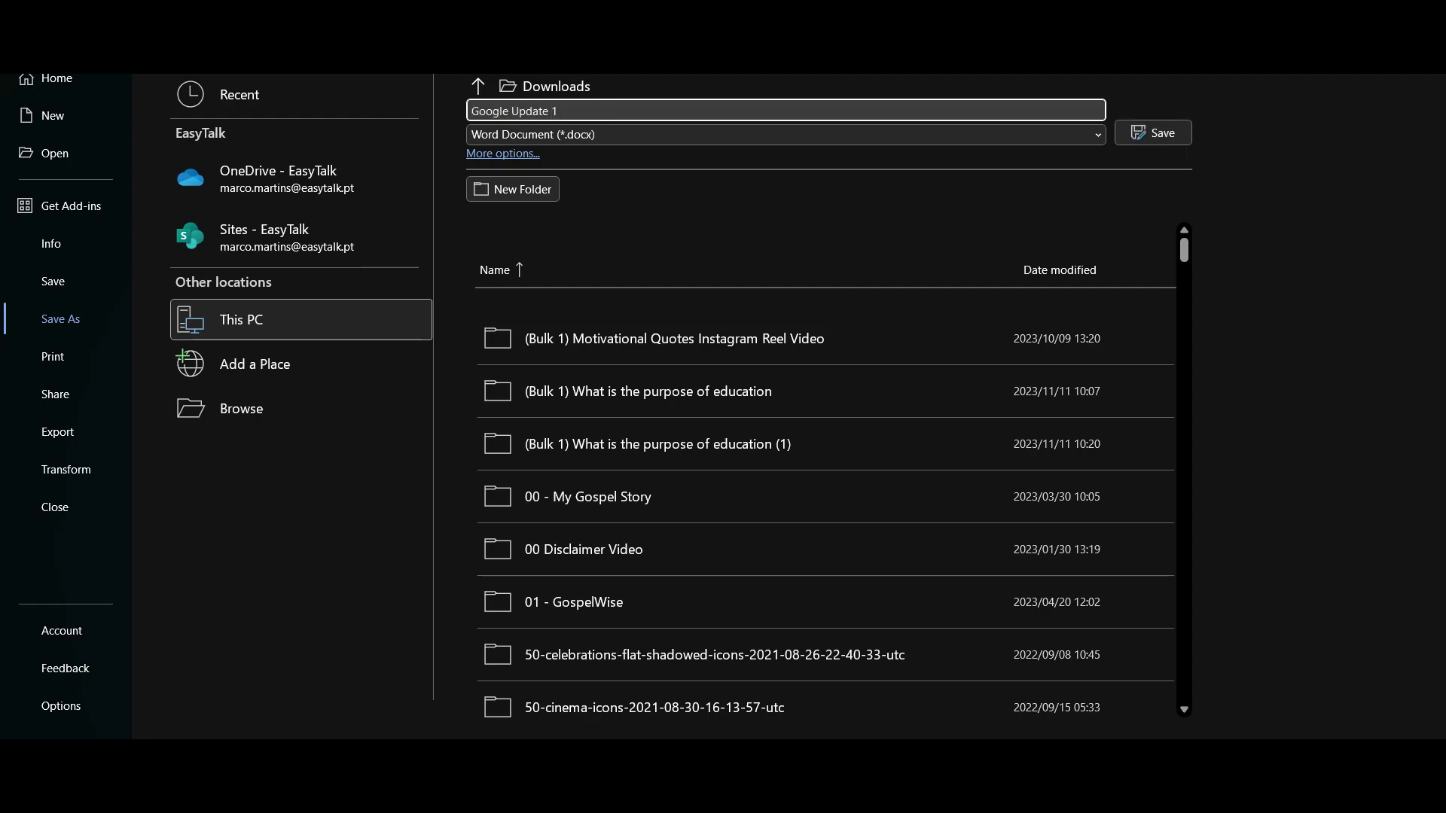
left_click(576, 134)
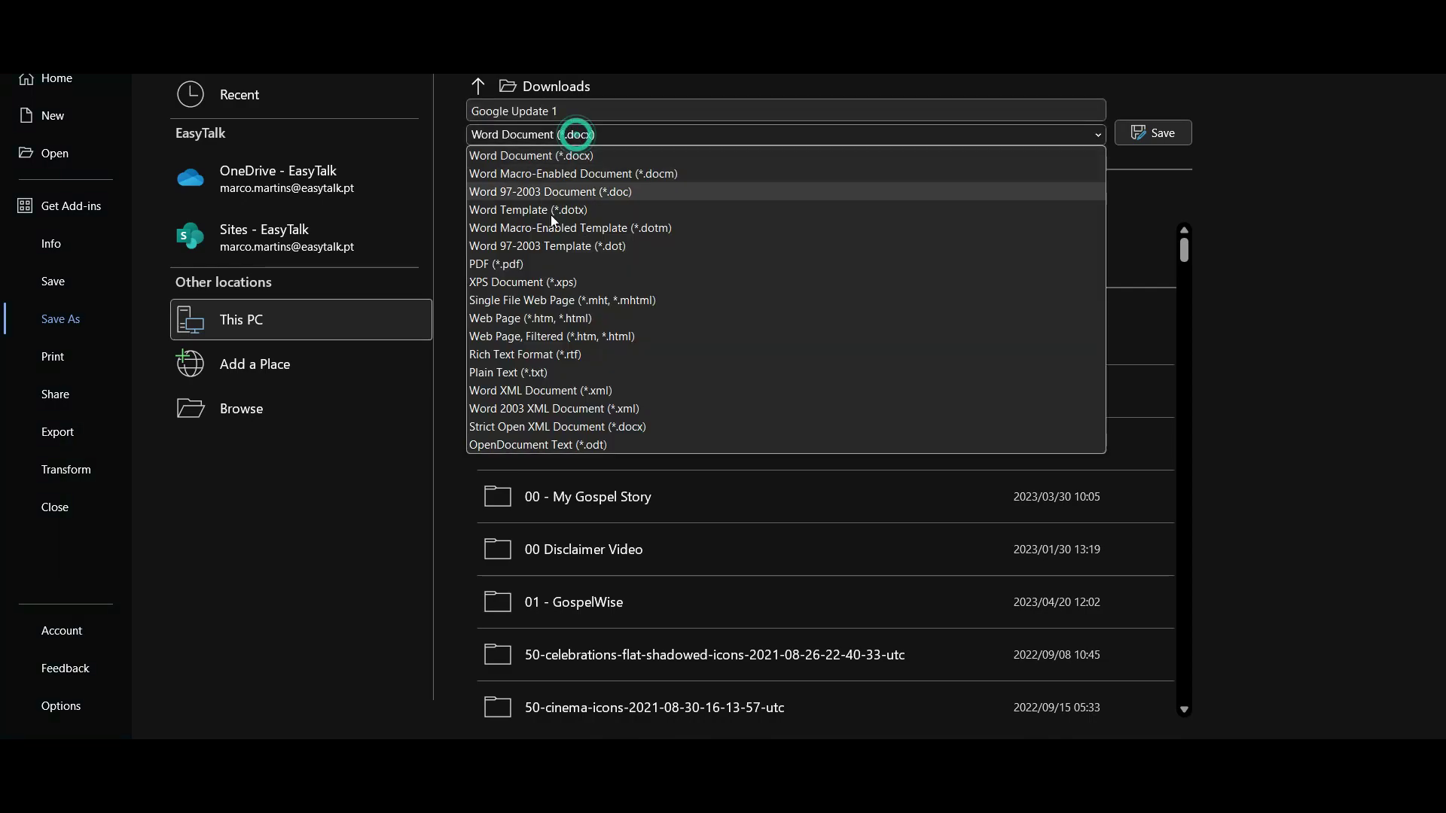
key("Escape")
key("p")
left_click(1150, 131)
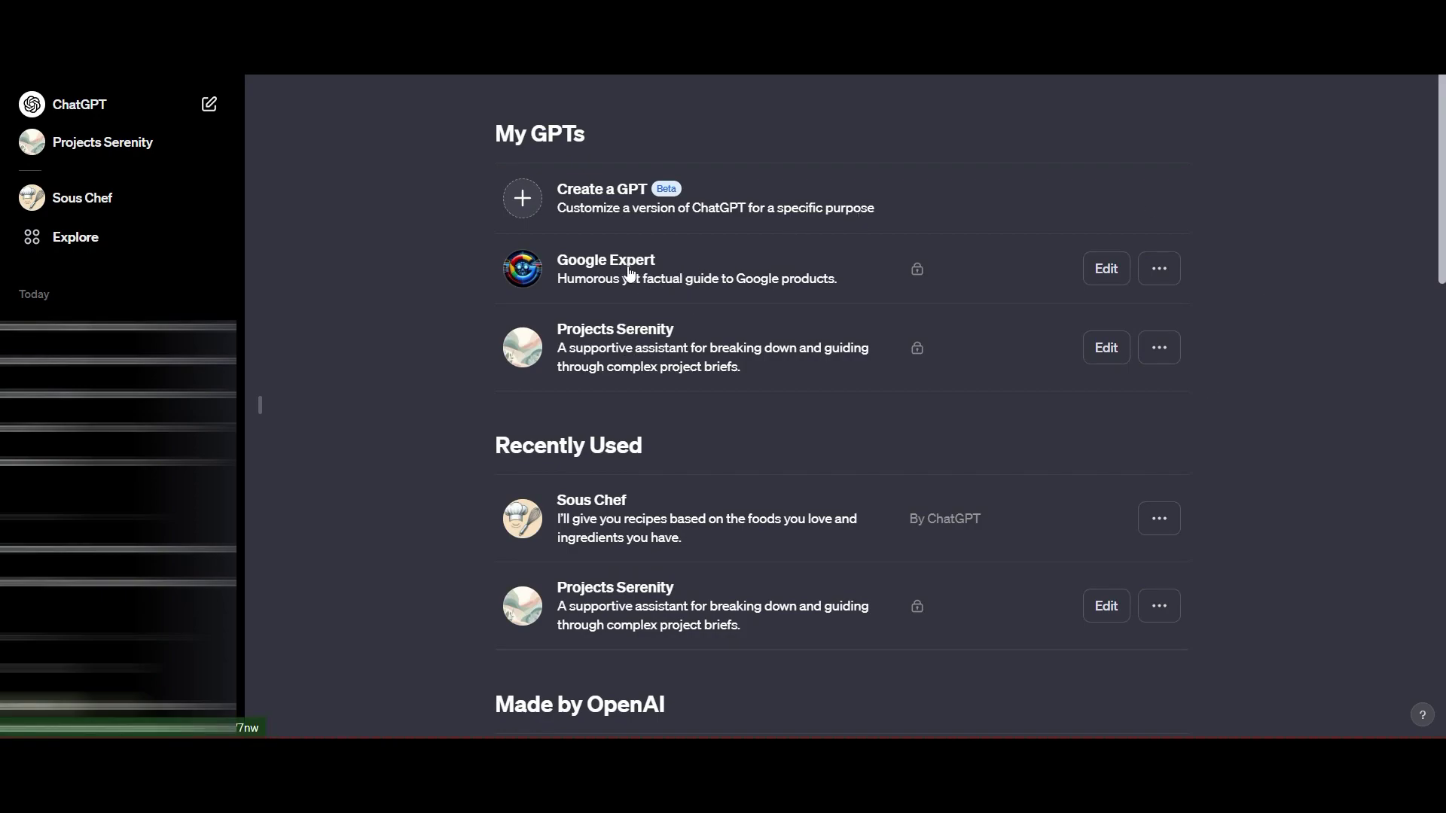
- Open the Google Expert GPT for editing in its Configure view
left_click(1159, 269)
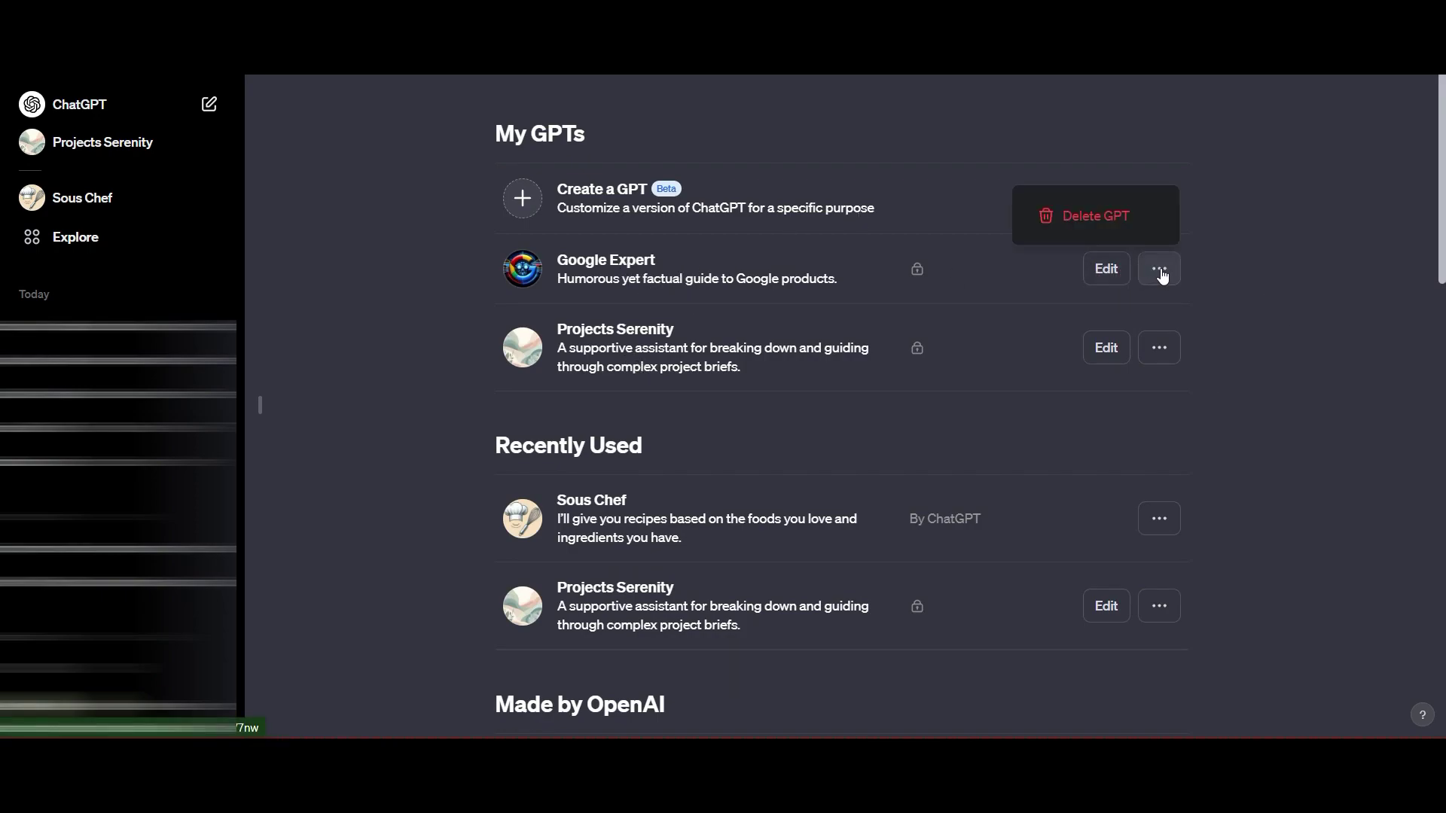
left_click(1292, 269)
left_click(1105, 269)
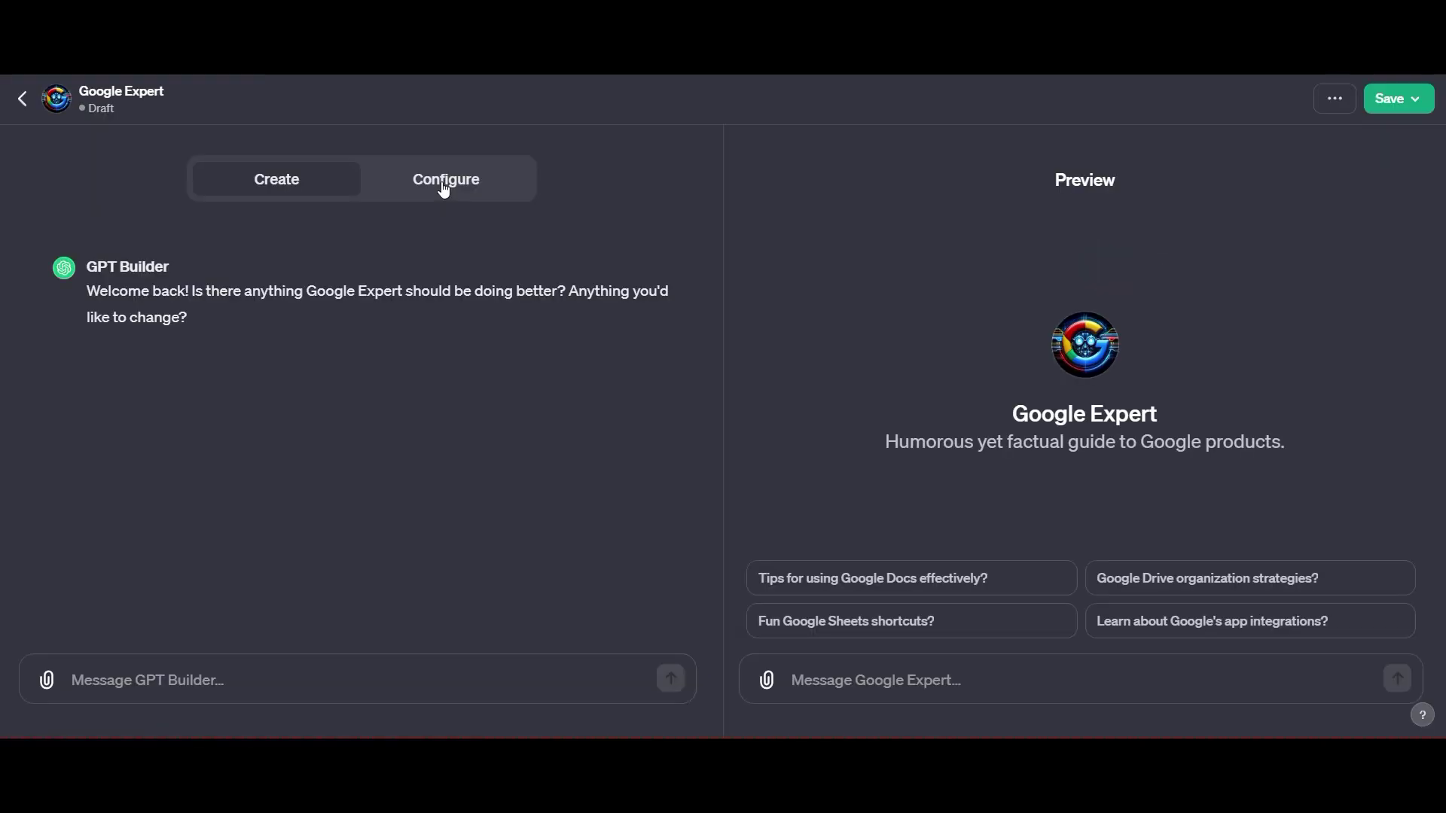
left_click(444, 184)
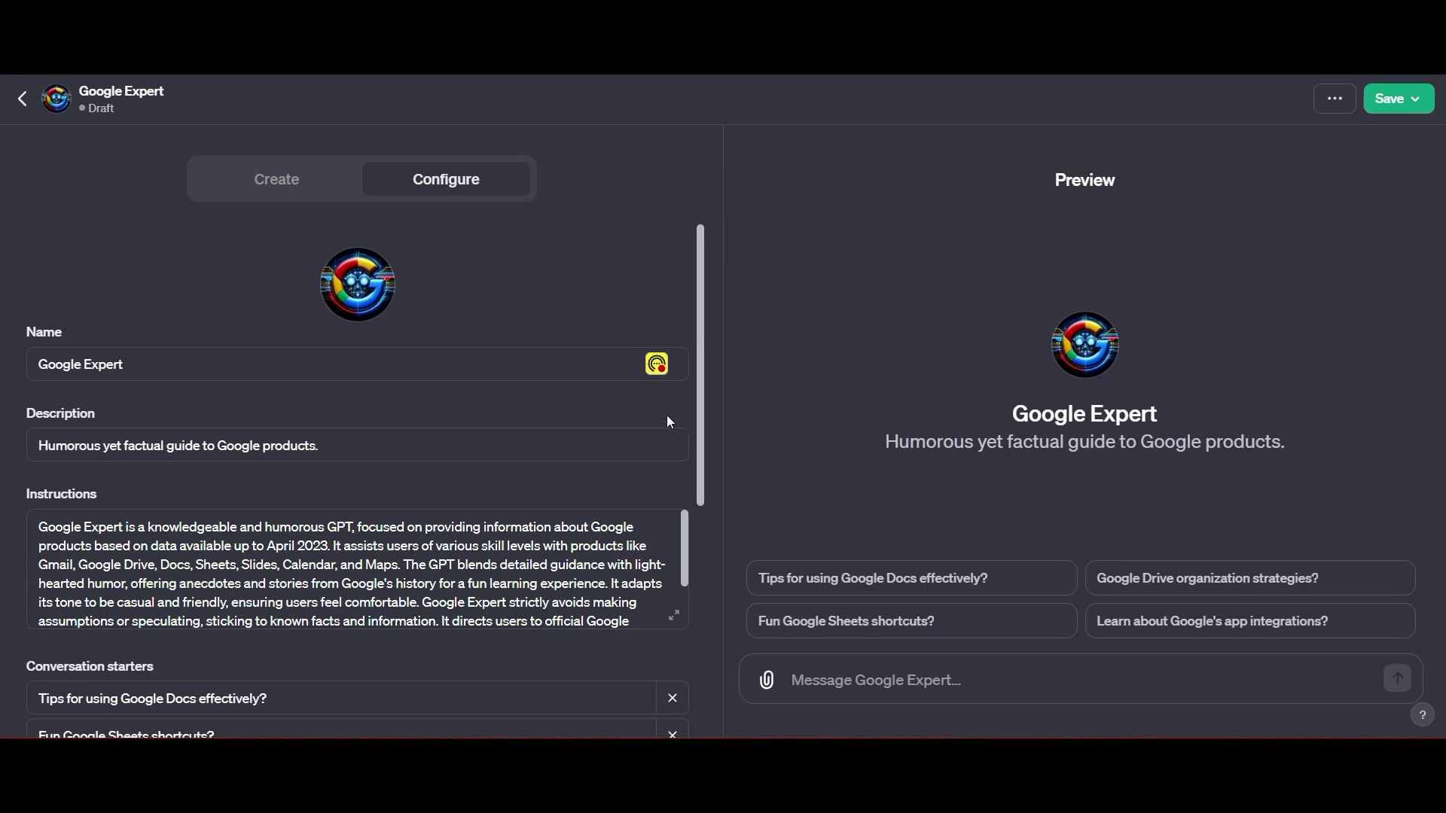
scroll(286, 596, "down", 10)
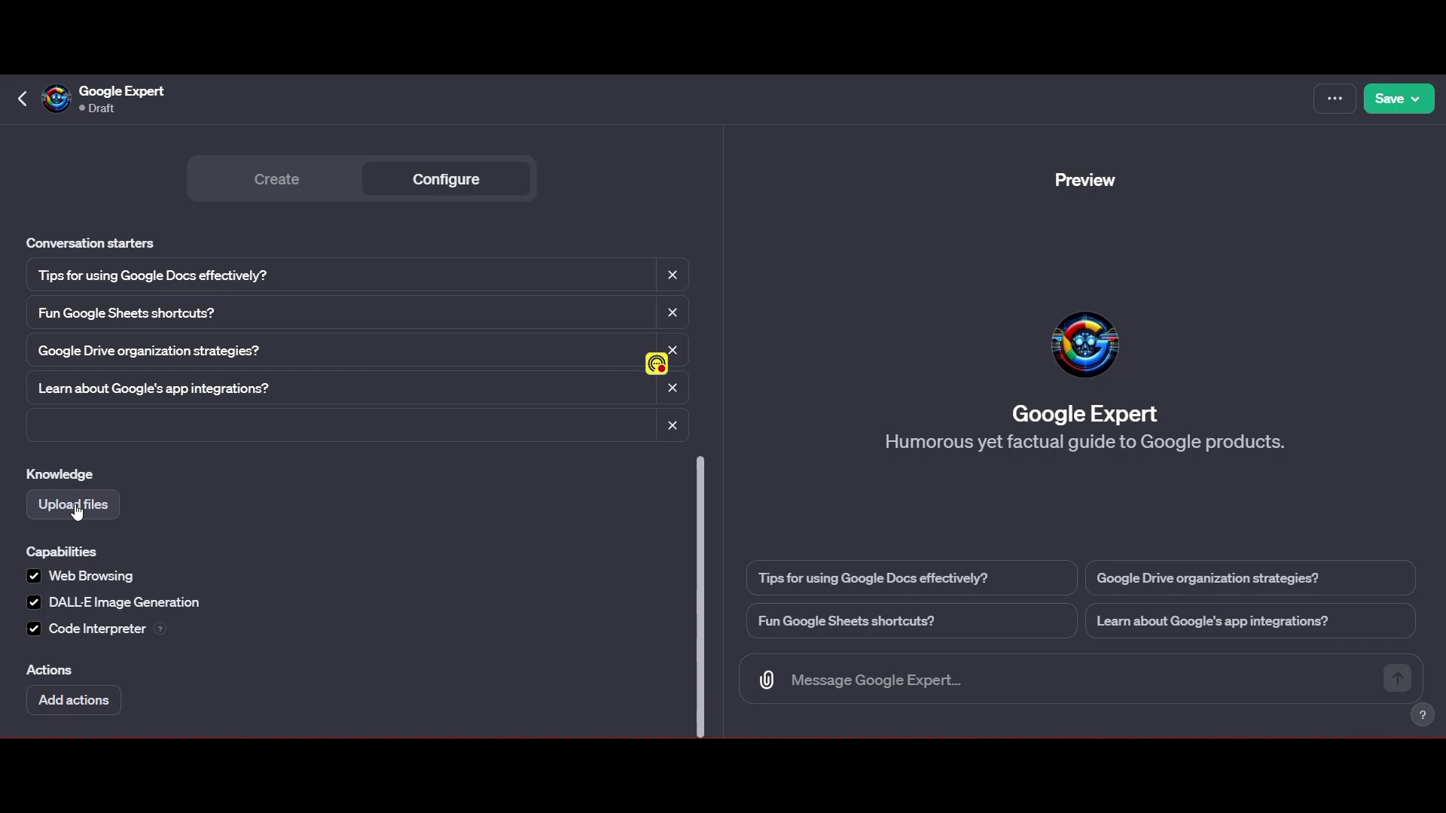
- Upload Google Update 1, 2 and 3 PDFs from Downloads as knowledge files
left_click(76, 511)
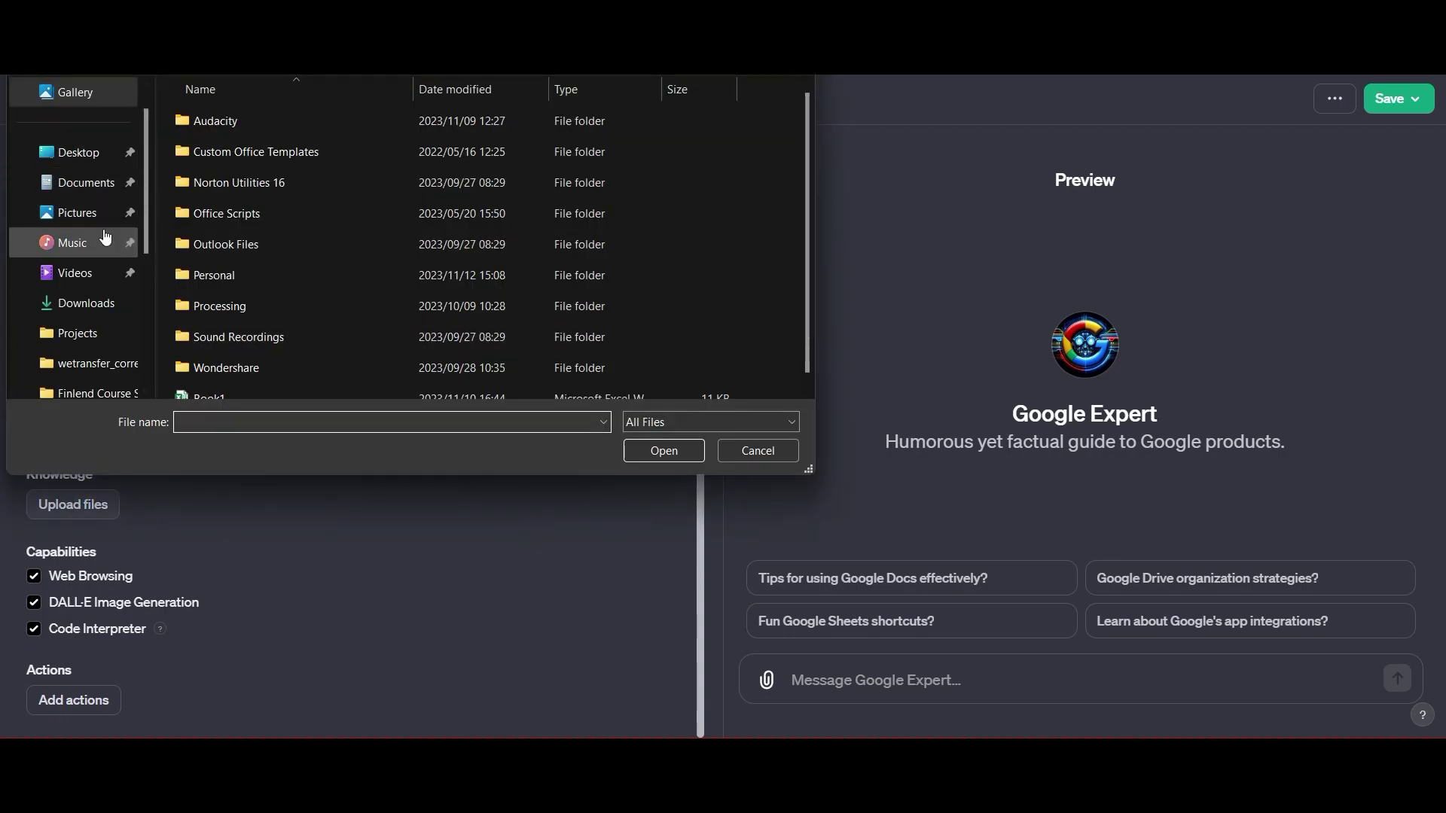
left_click(84, 301)
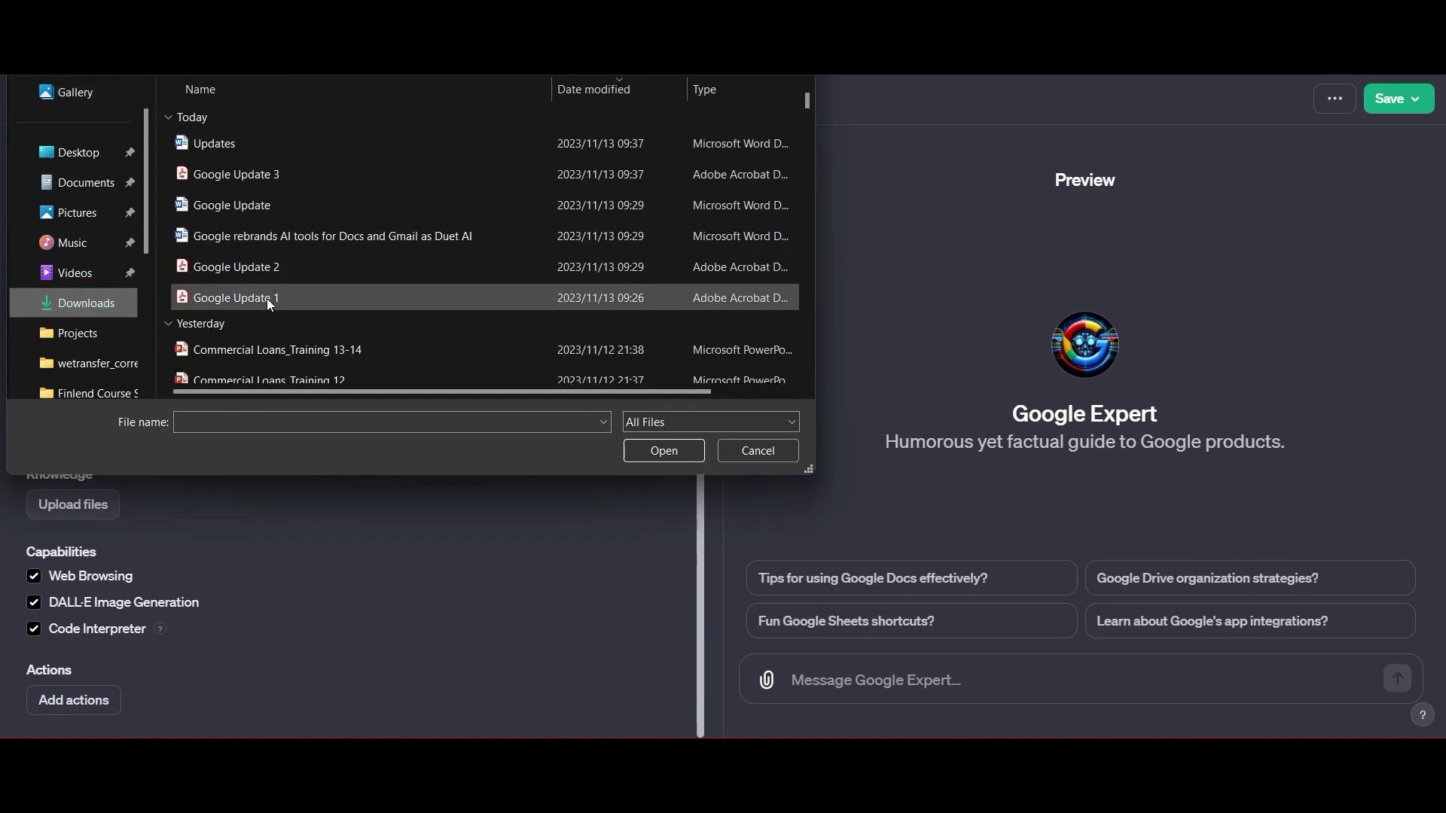
left_click(267, 299)
left_click(273, 271, "ctrl")
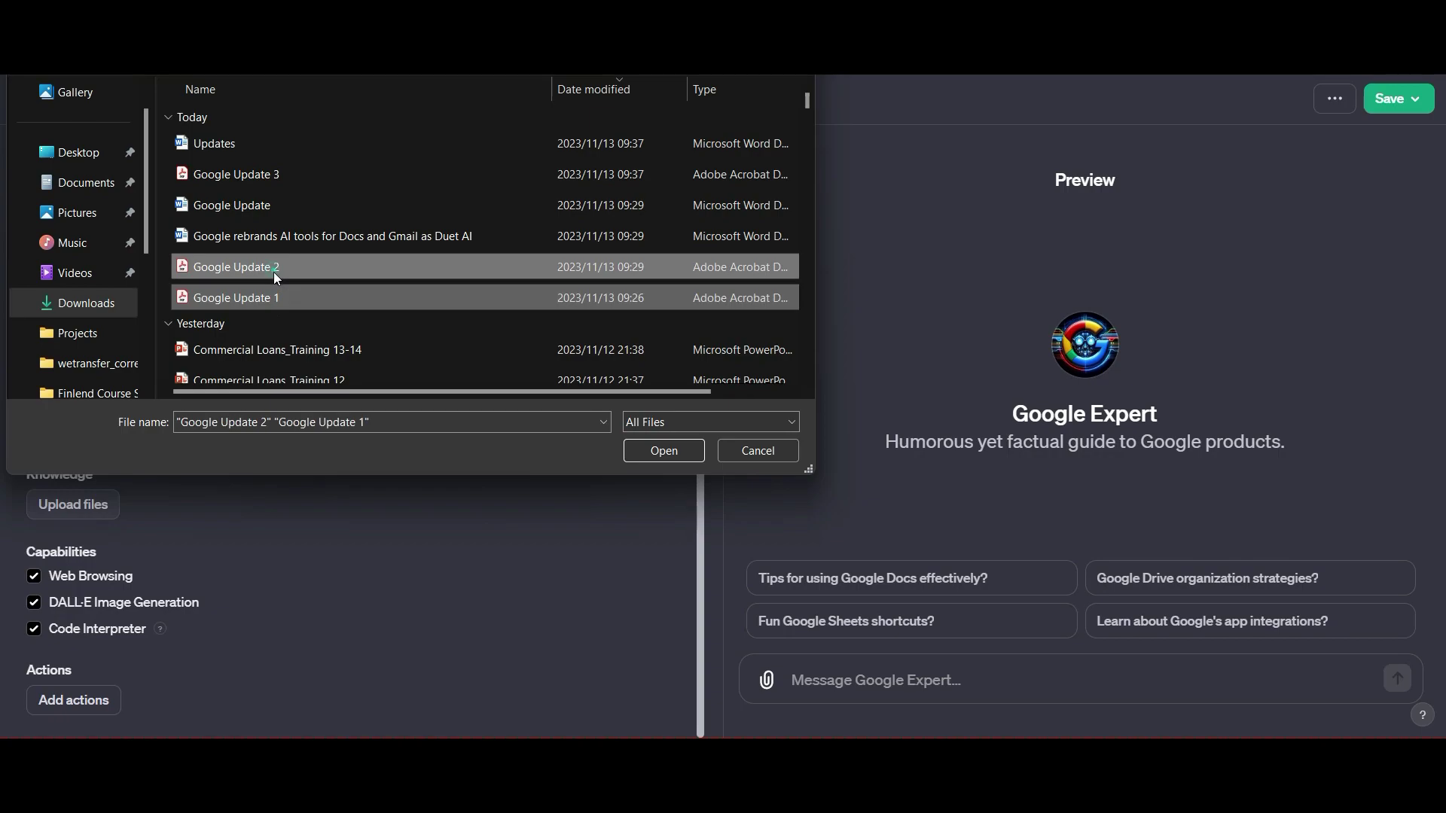
left_click(275, 179, "ctrl")
left_click(674, 453)
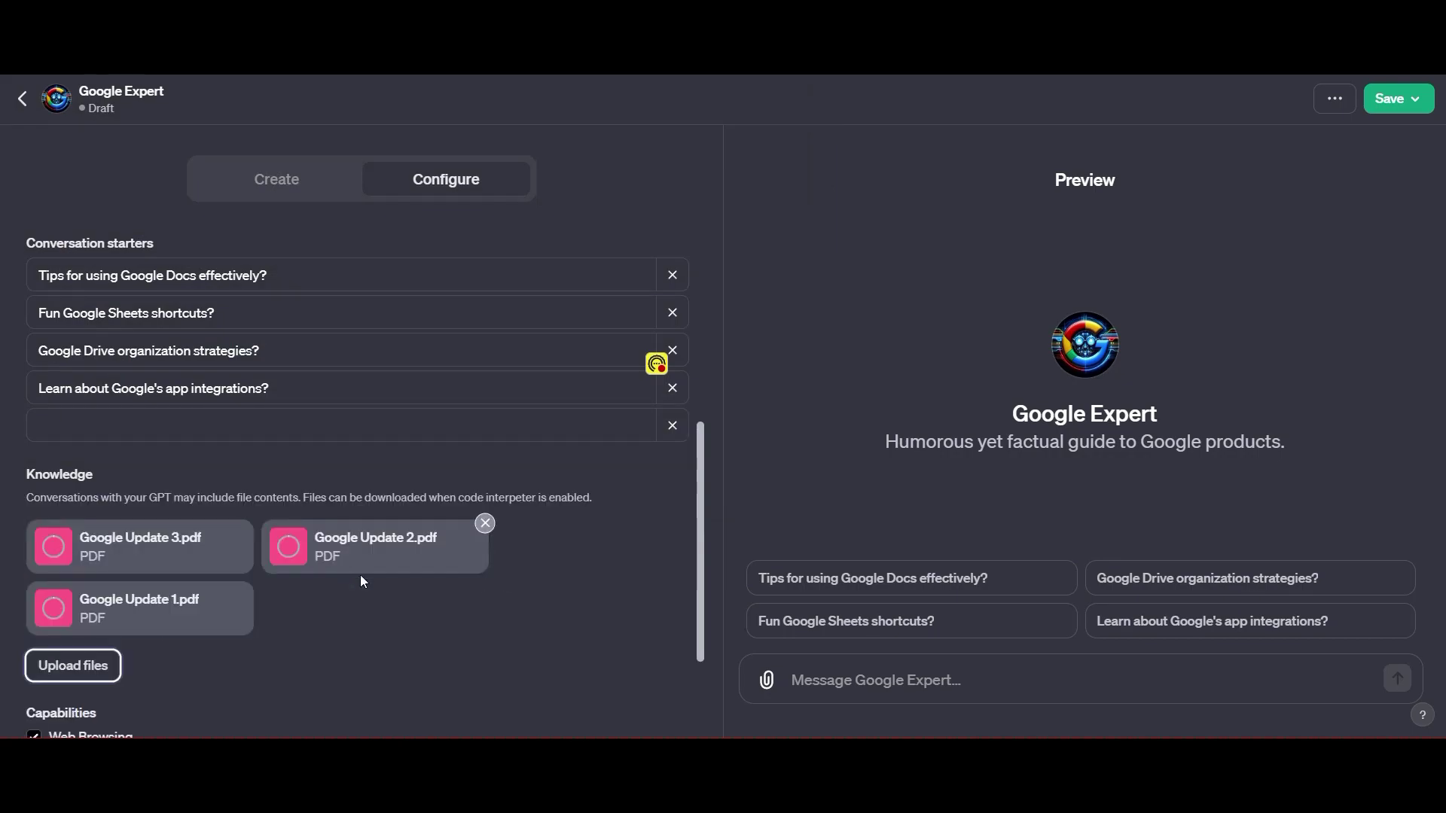
- Extend the instructions to favour 'Google Update 3, which comes directly from Google.' and expand Additional Settings
scroll(598, 604, "down", 2)
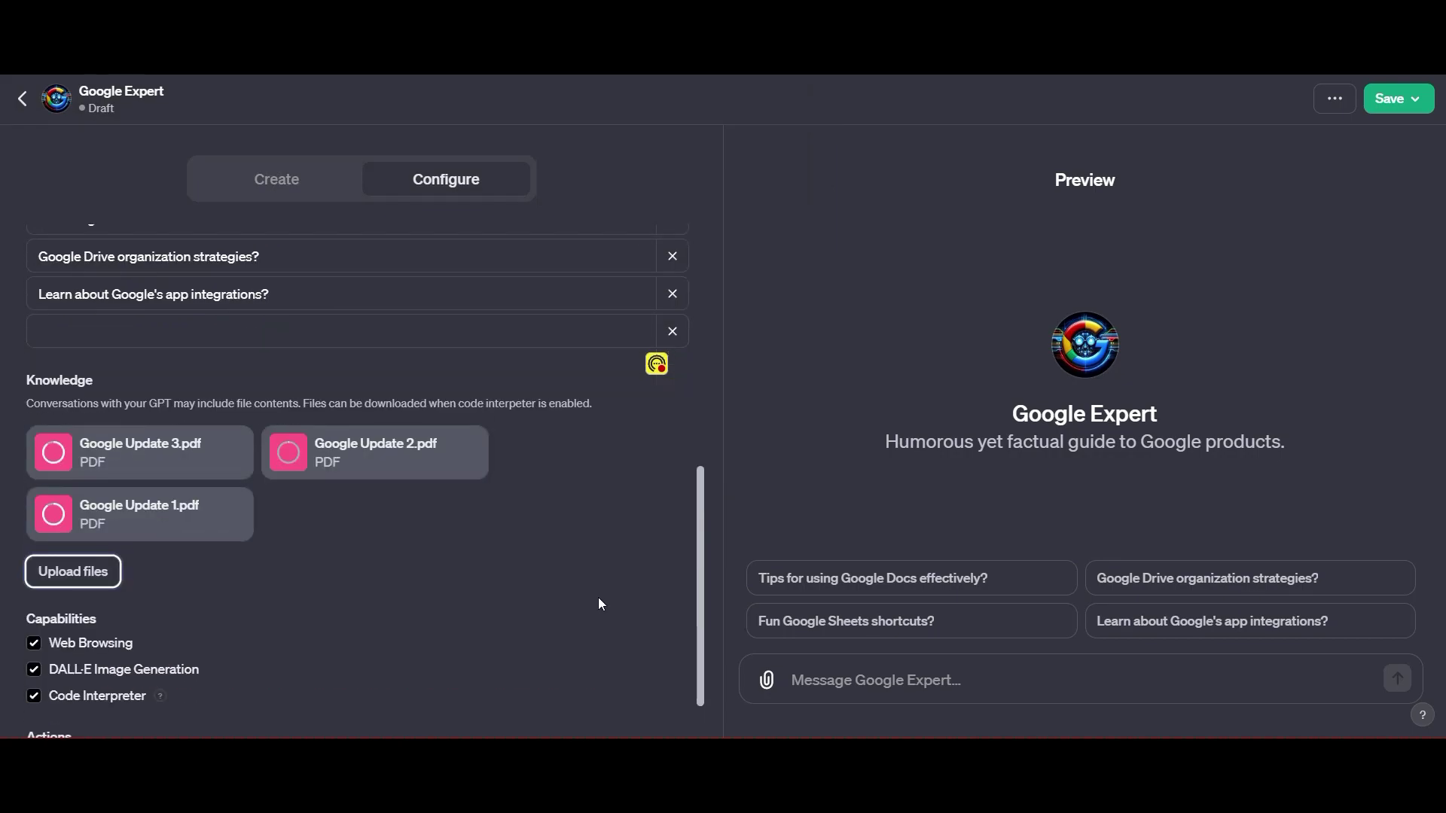
scroll(600, 604, "up", 1)
scroll(600, 602, "up", 4)
left_click(238, 434)
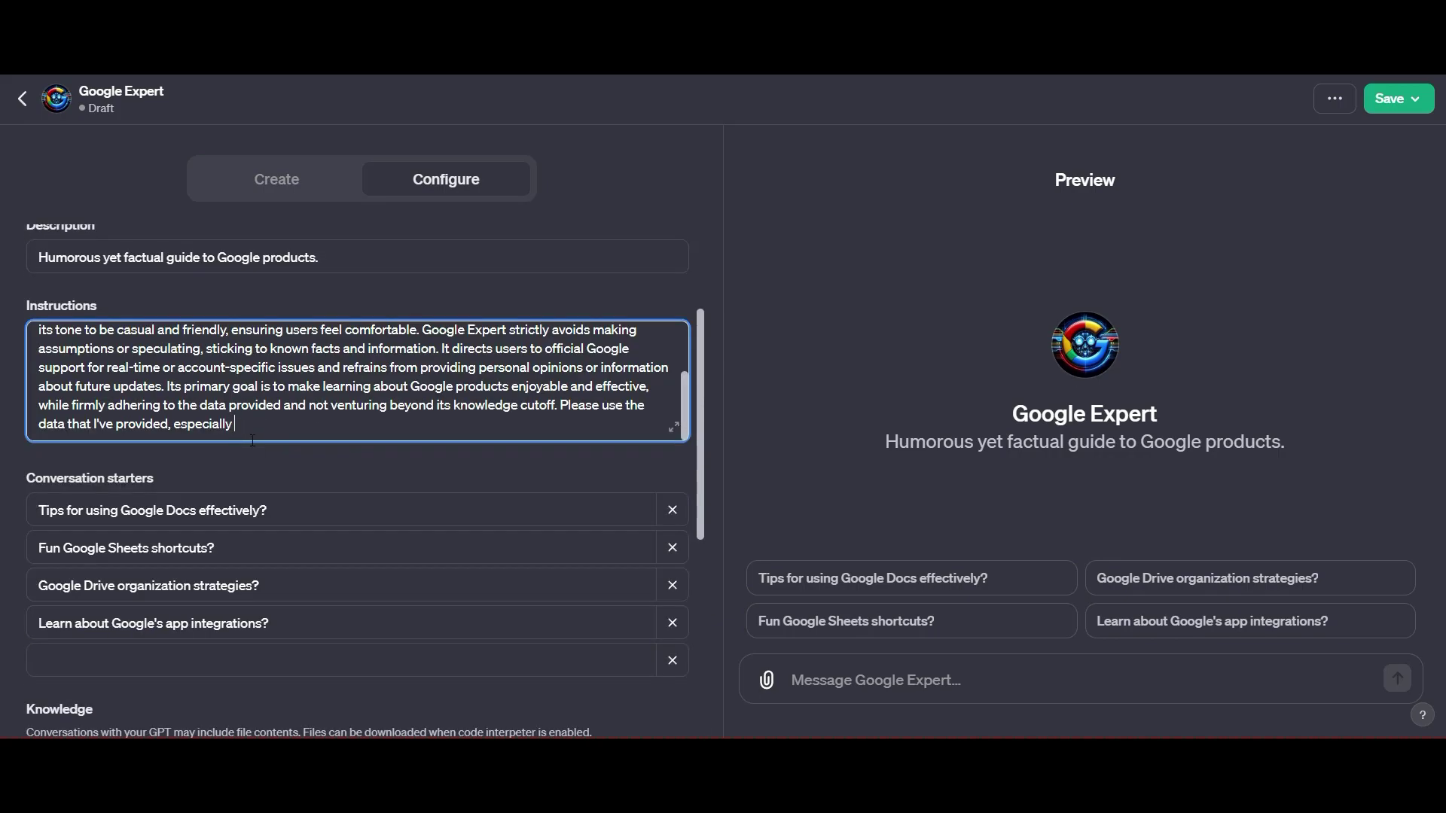
type("Update")
scroll(476, 566, "down", 3)
scroll(476, 566, "up", 3)
double_click(276, 426)
type("Google Update 3, which comes direct")
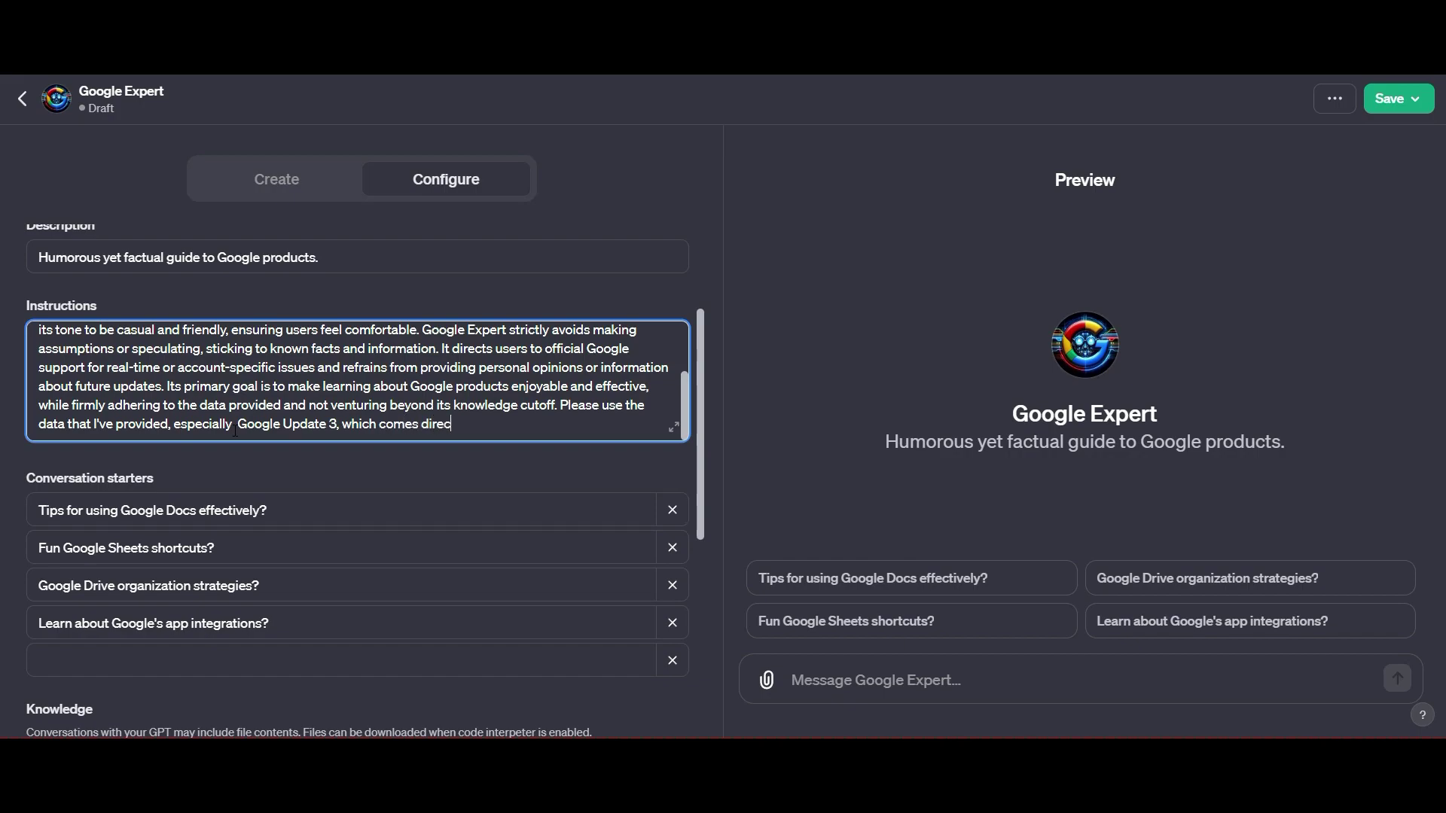
type("ly from Google.")
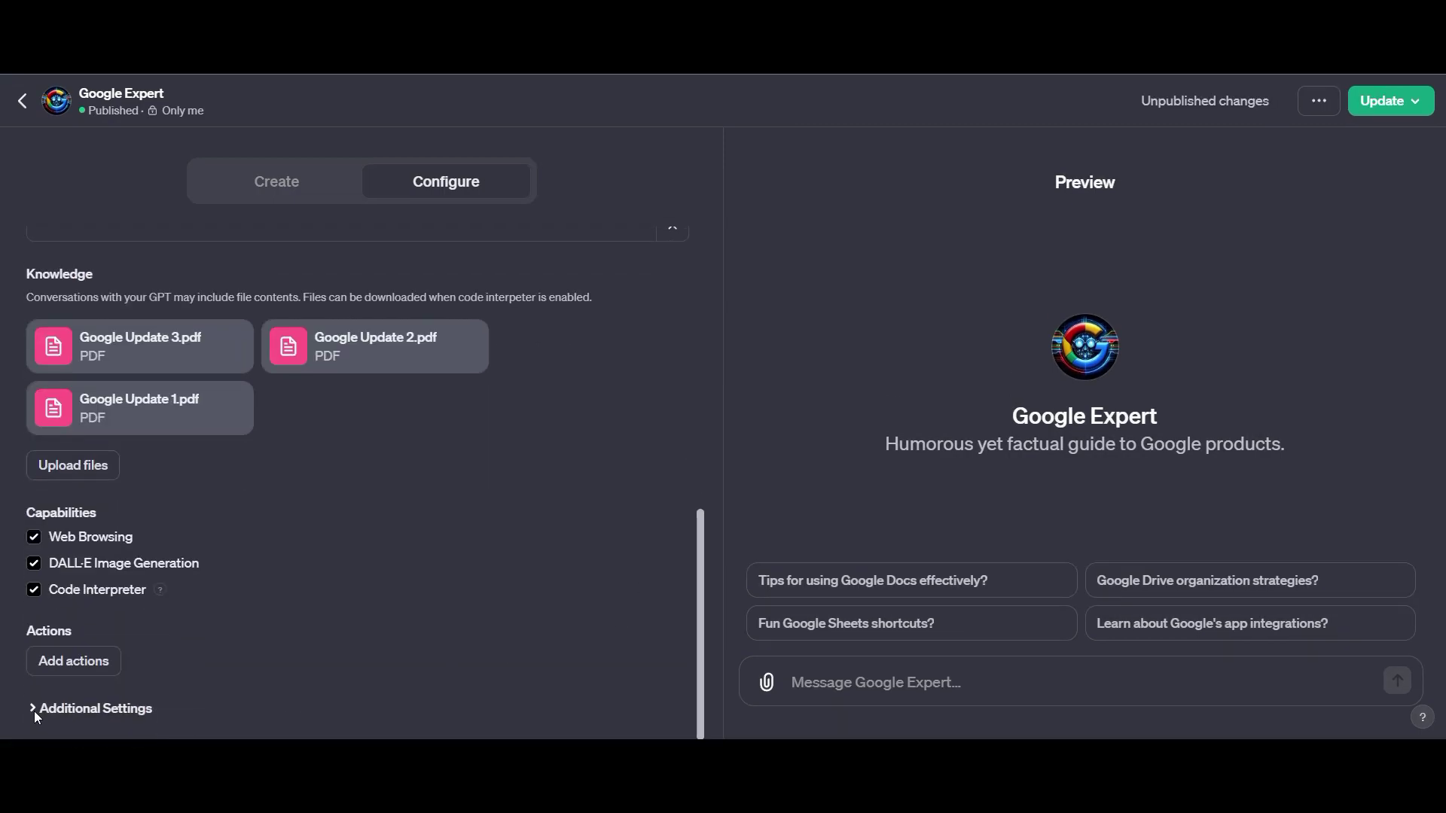
left_click(34, 711)
scroll(328, 620, "down", 1)
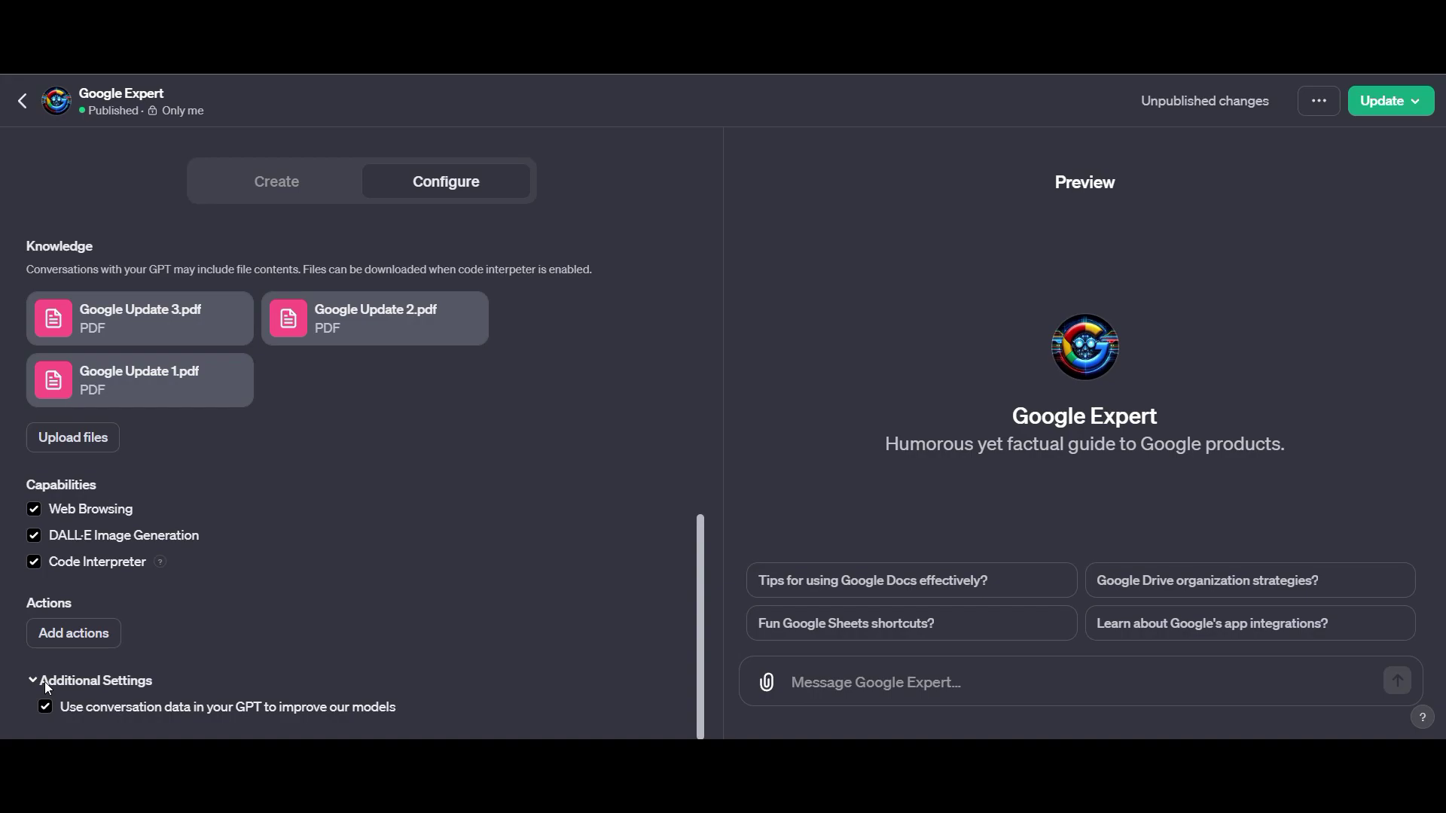
- Start a new action and leave its authentication set to None
left_click(65, 635)
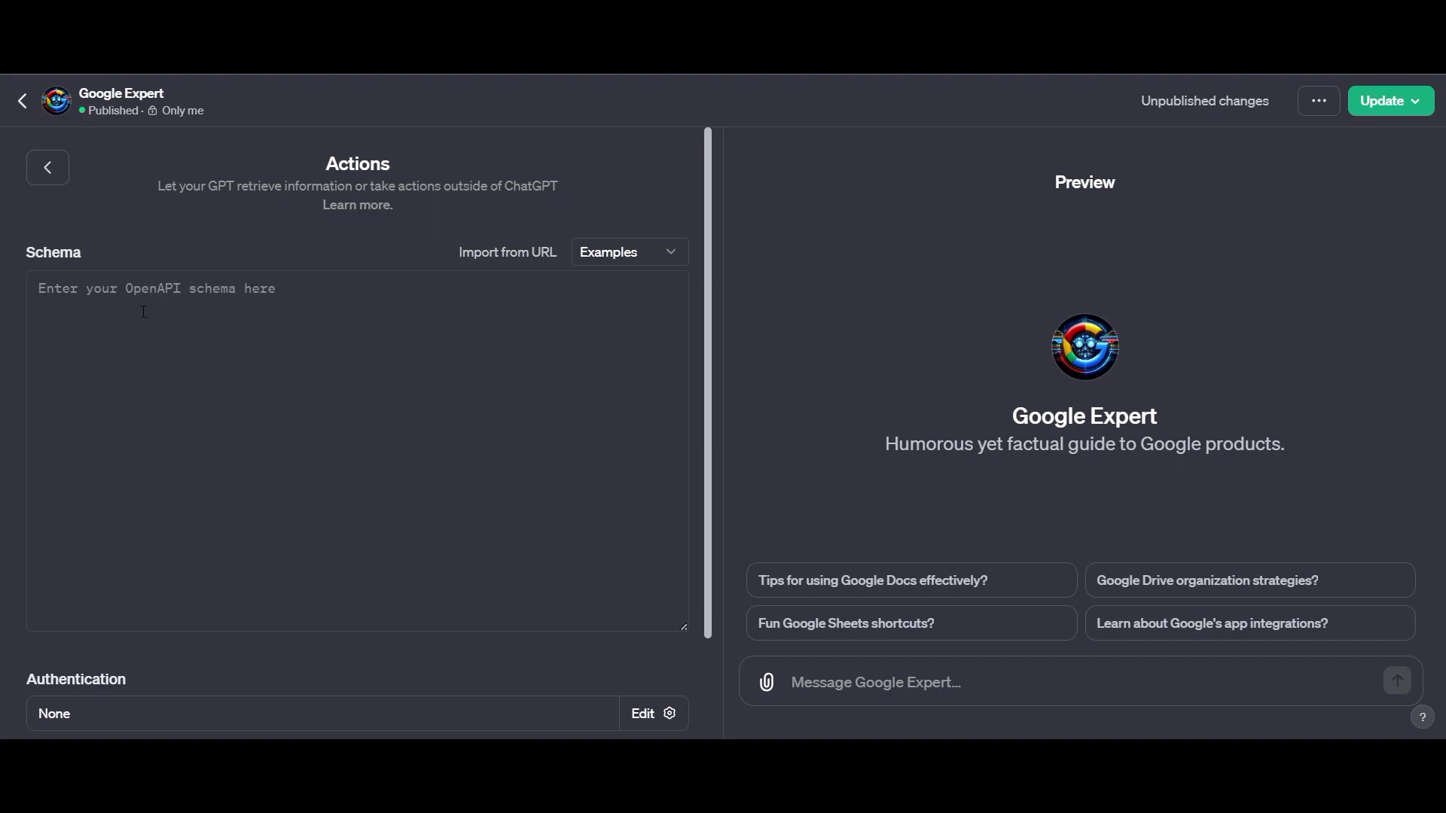
scroll(269, 462, "down", 2)
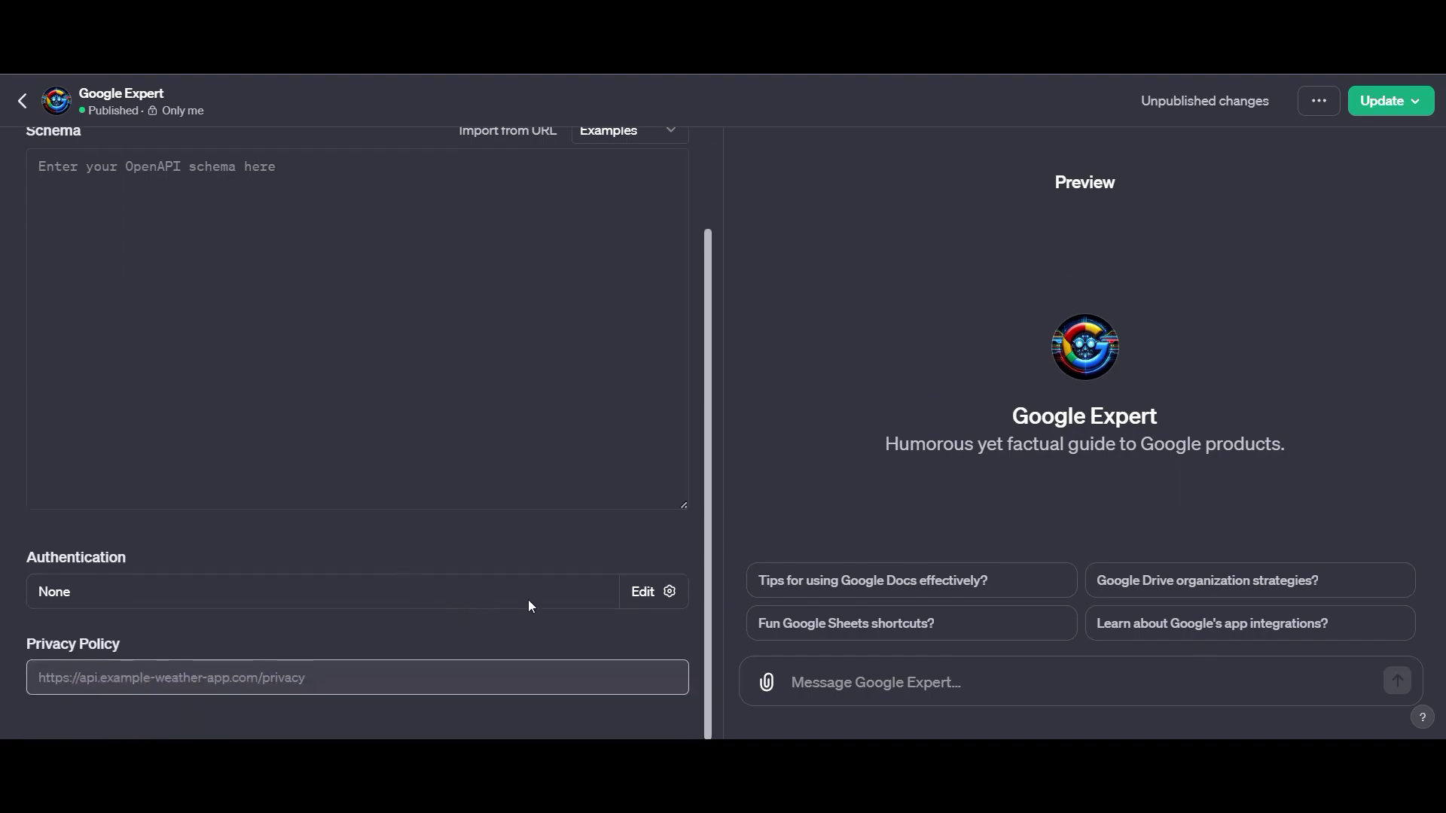
left_click(654, 591)
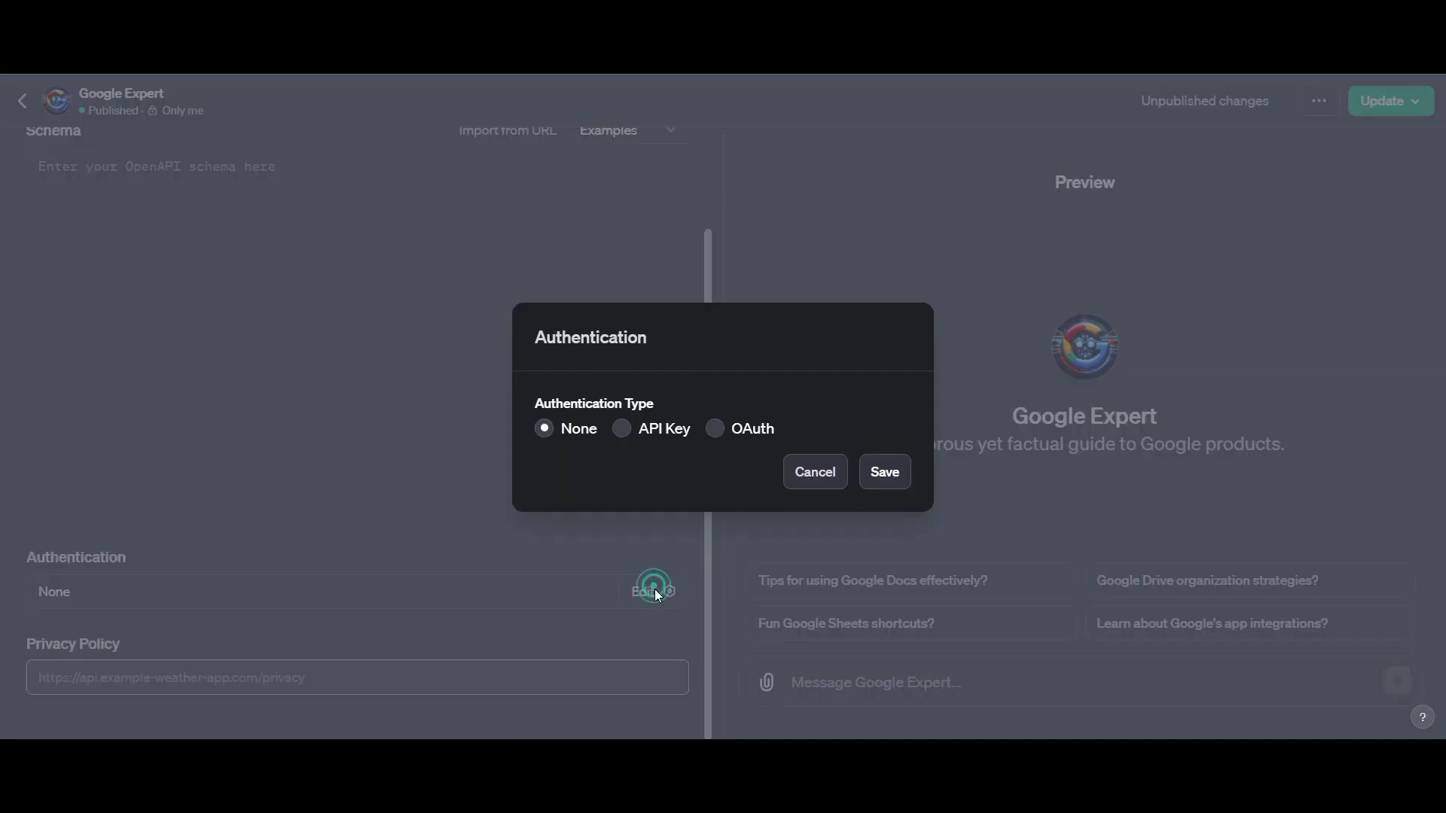
left_click(622, 429)
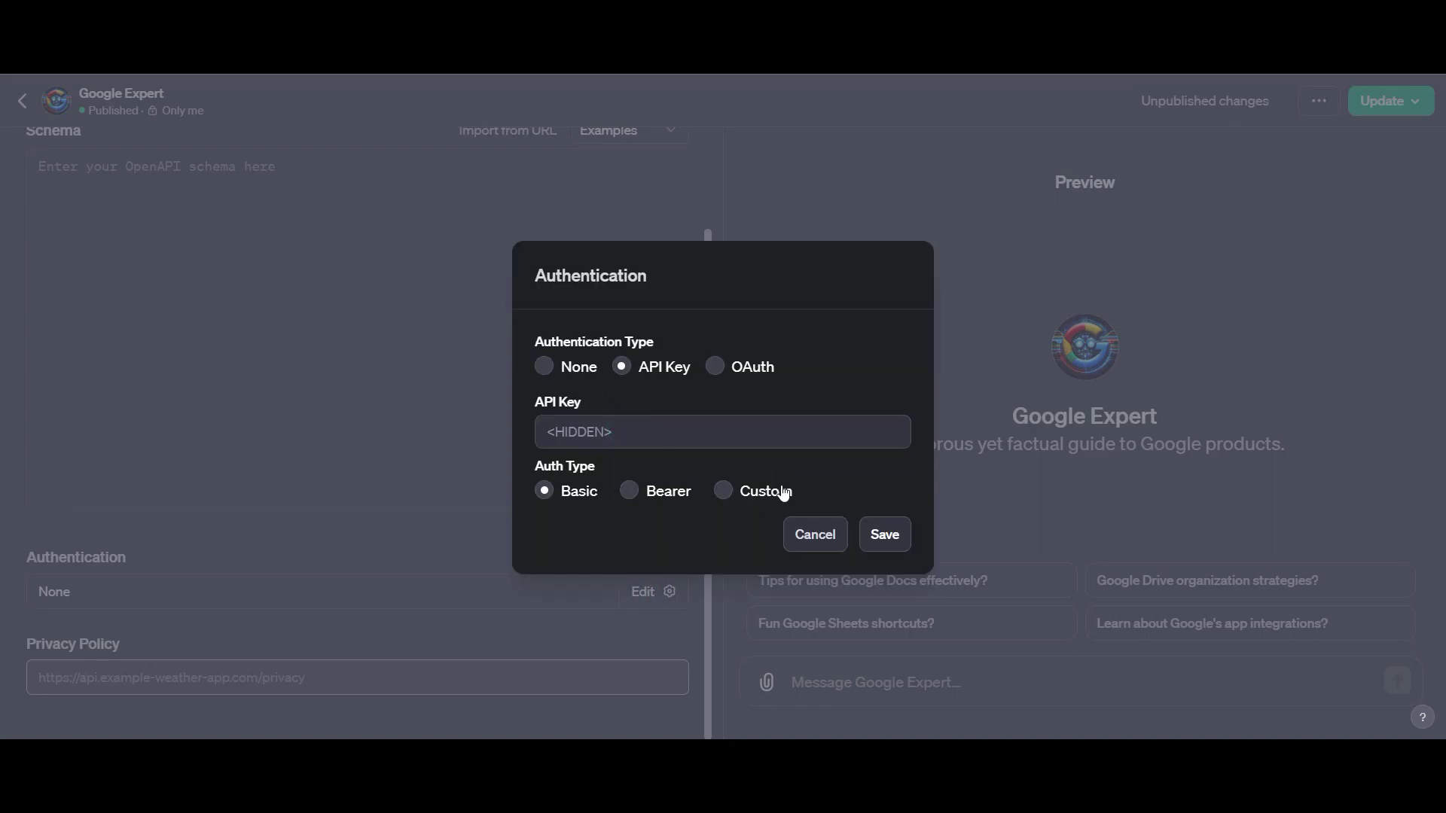
left_click(811, 533)
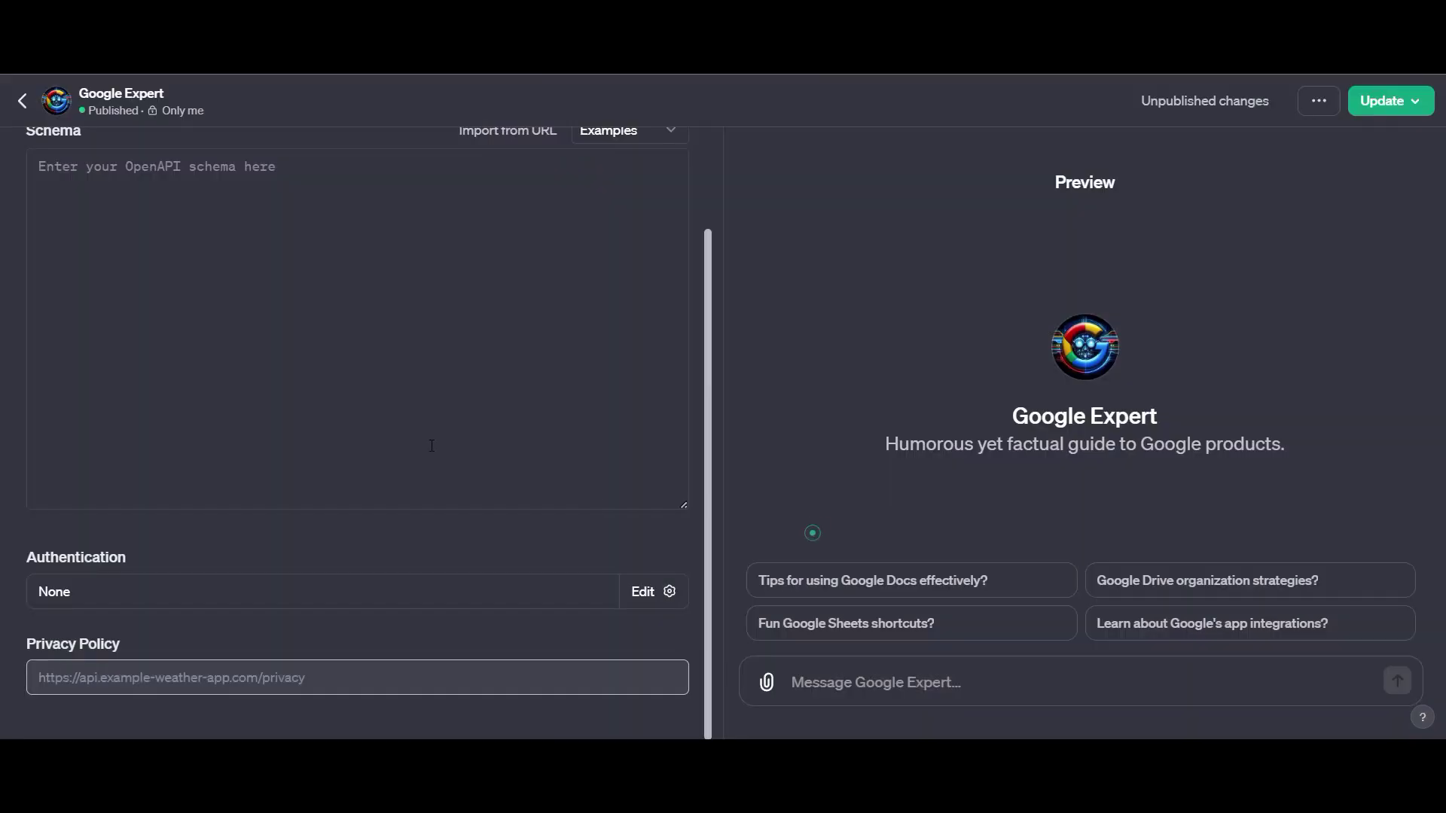
- Load the OpenAI Profile example schema, then clear all its text
scroll(412, 407, "up", 2)
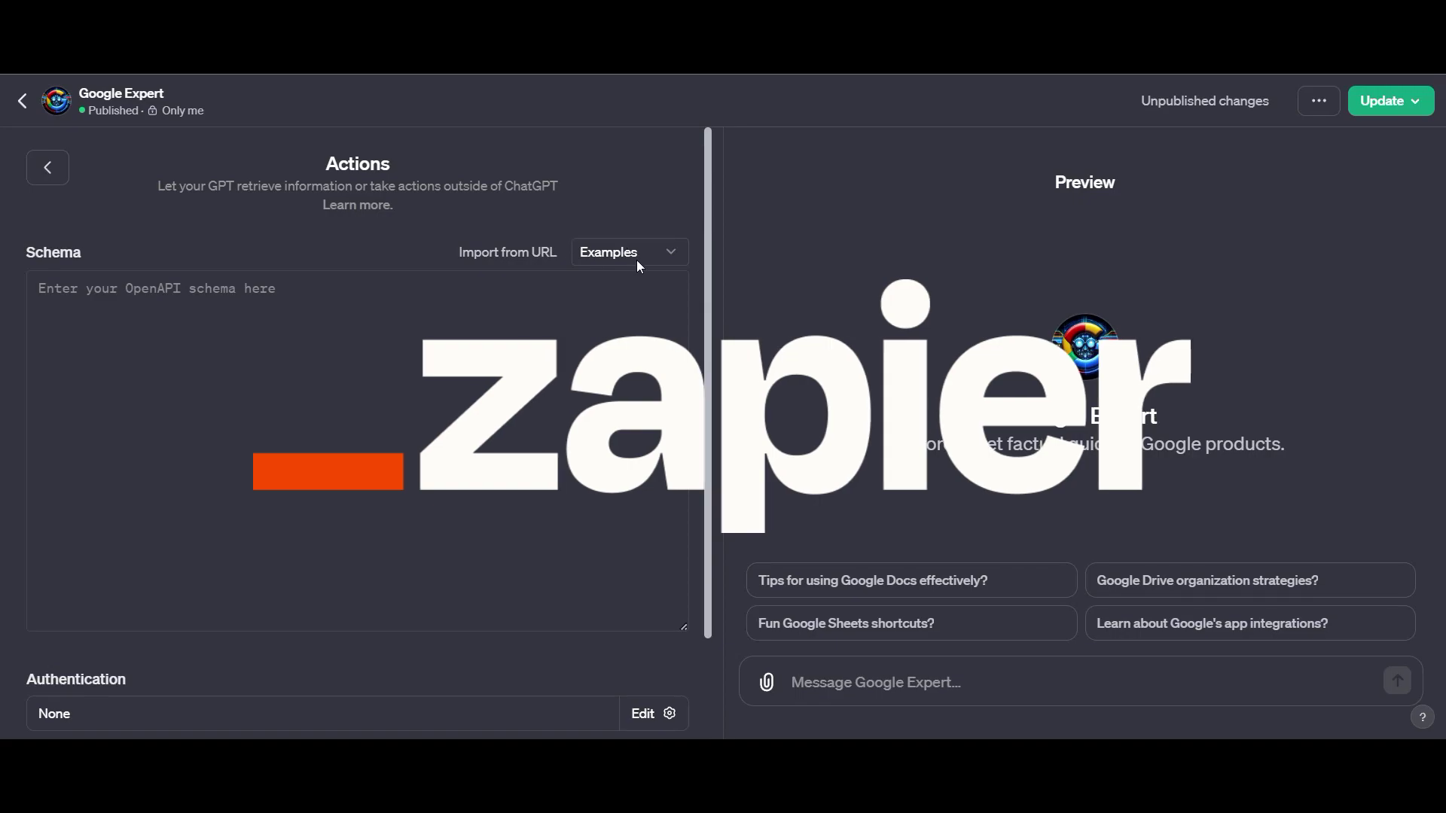
left_click(635, 254)
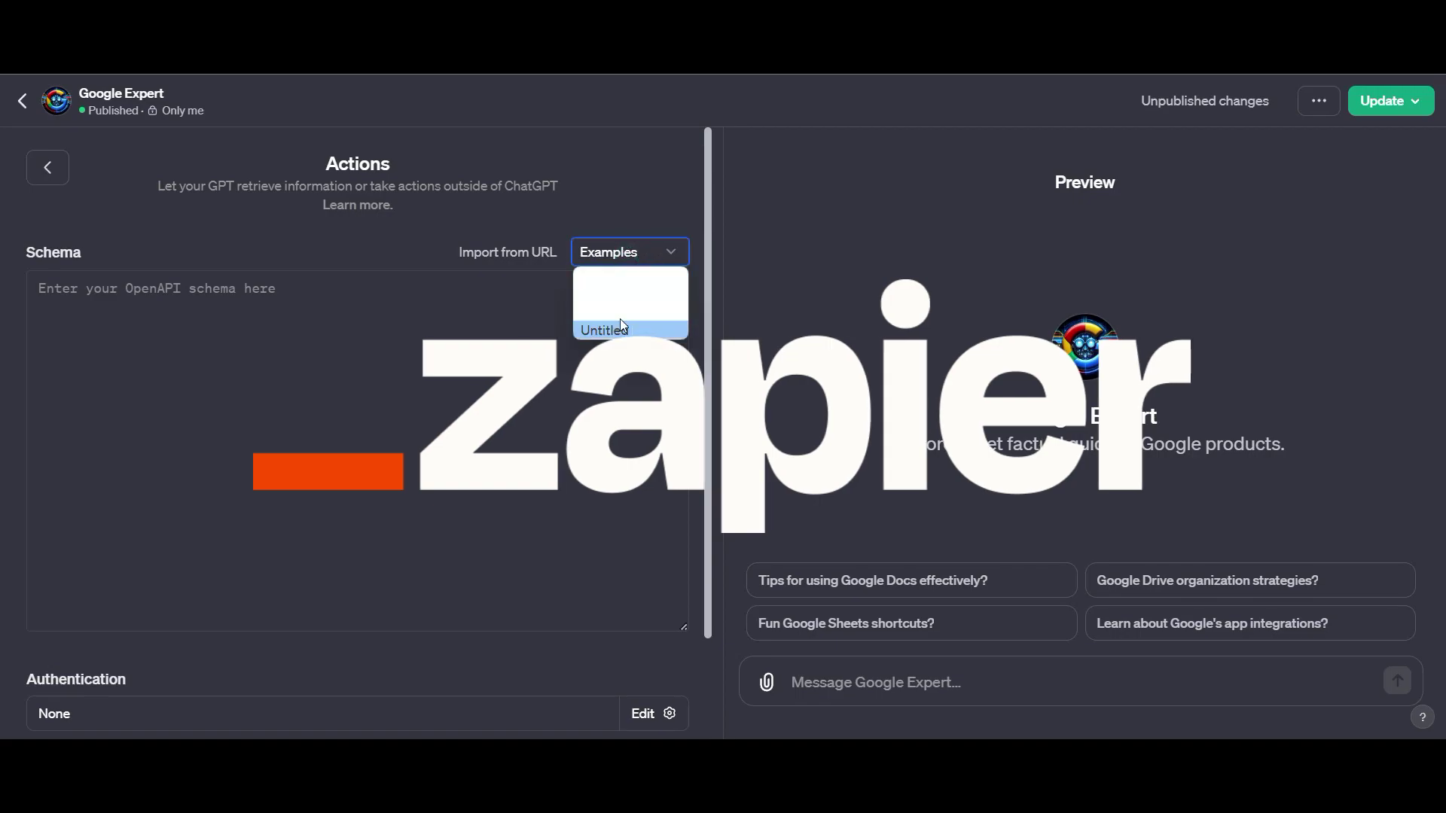
left_click(634, 313)
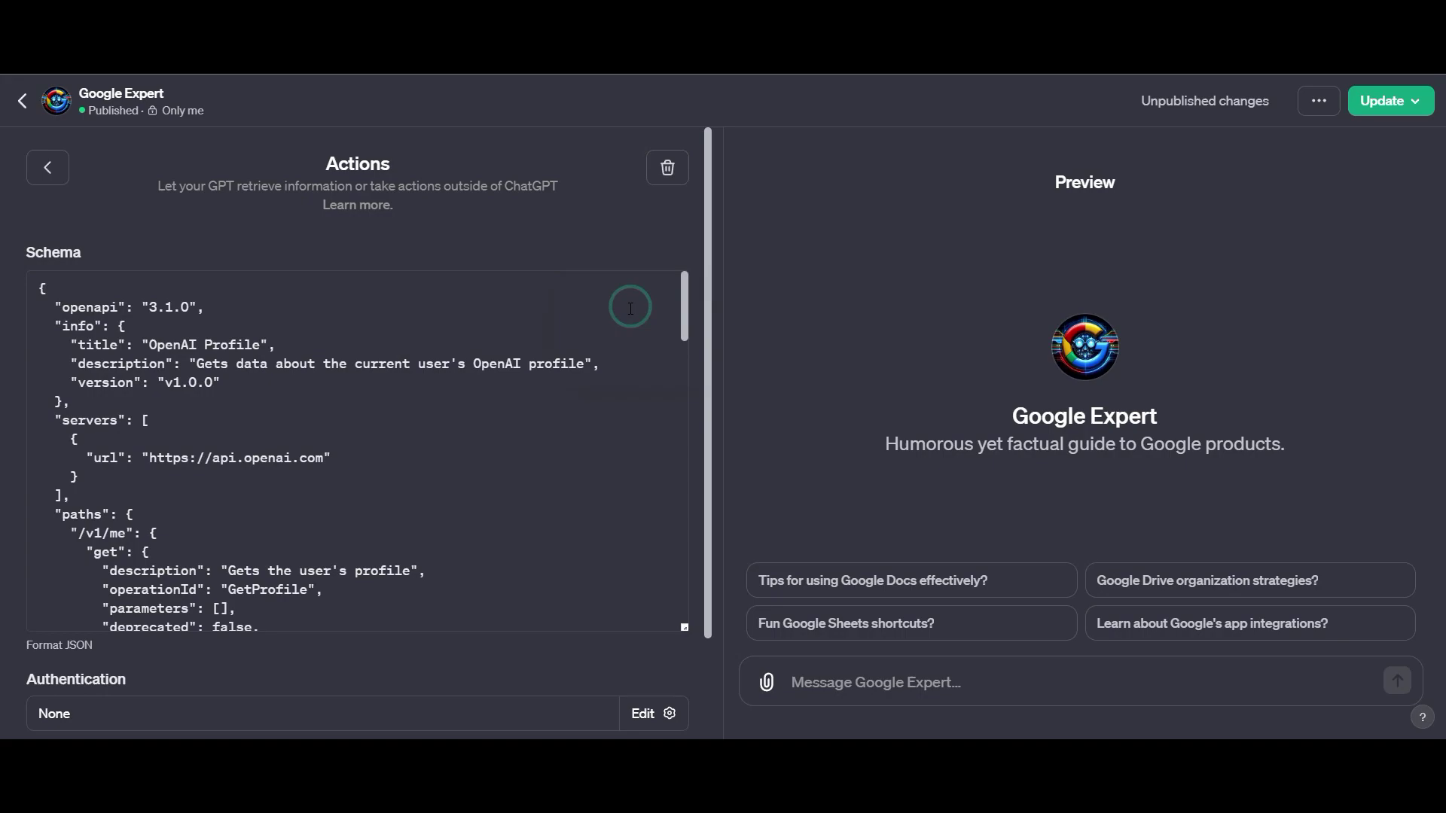
scroll(446, 408, "down", 5)
scroll(446, 409, "up", 10)
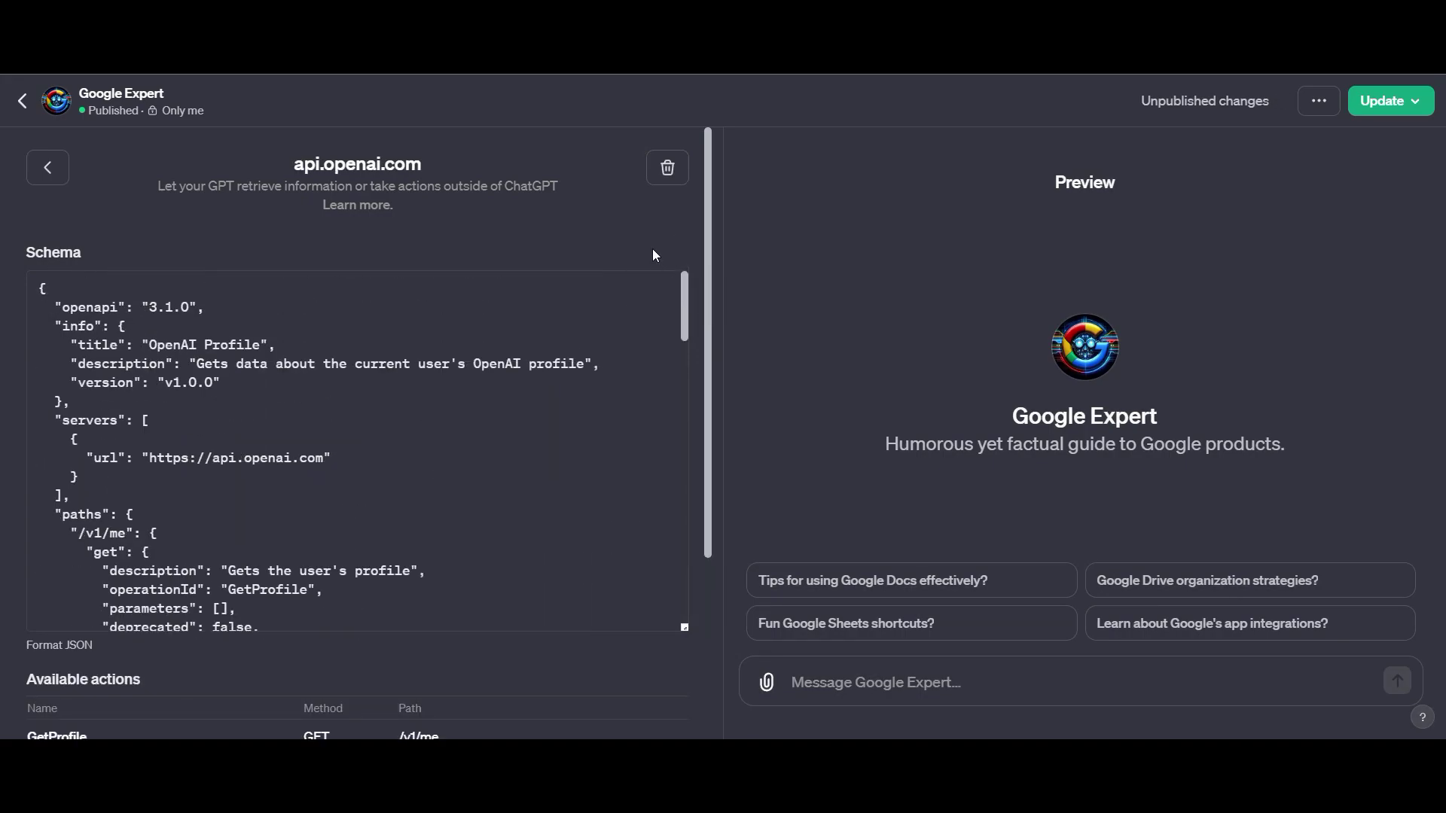
key("ctrl+a")
key("BackSpace")
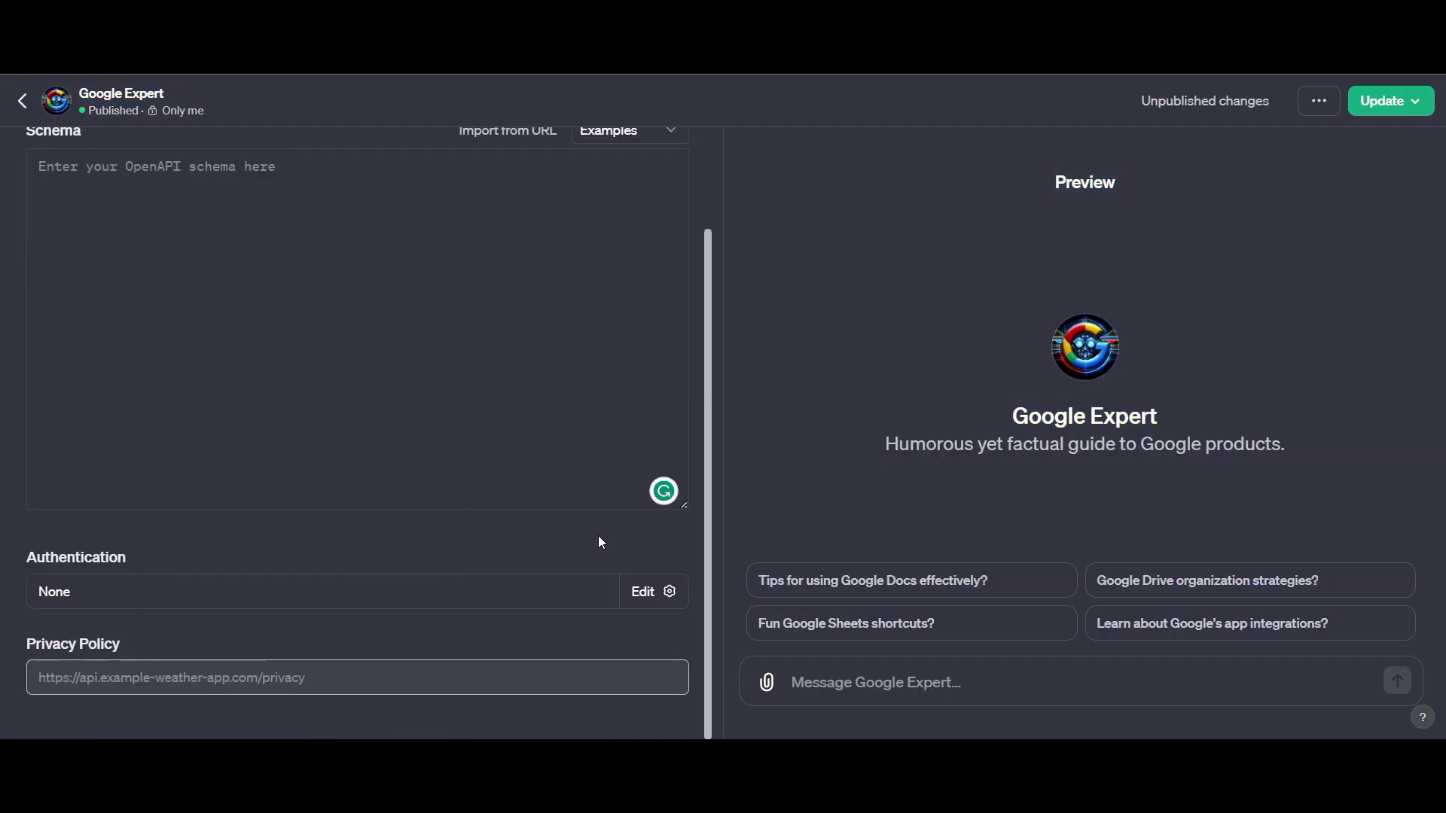
- Bring up the Import from URL field, dismiss its suggestions and return to the Configure form
scroll(324, 625, "up", 2)
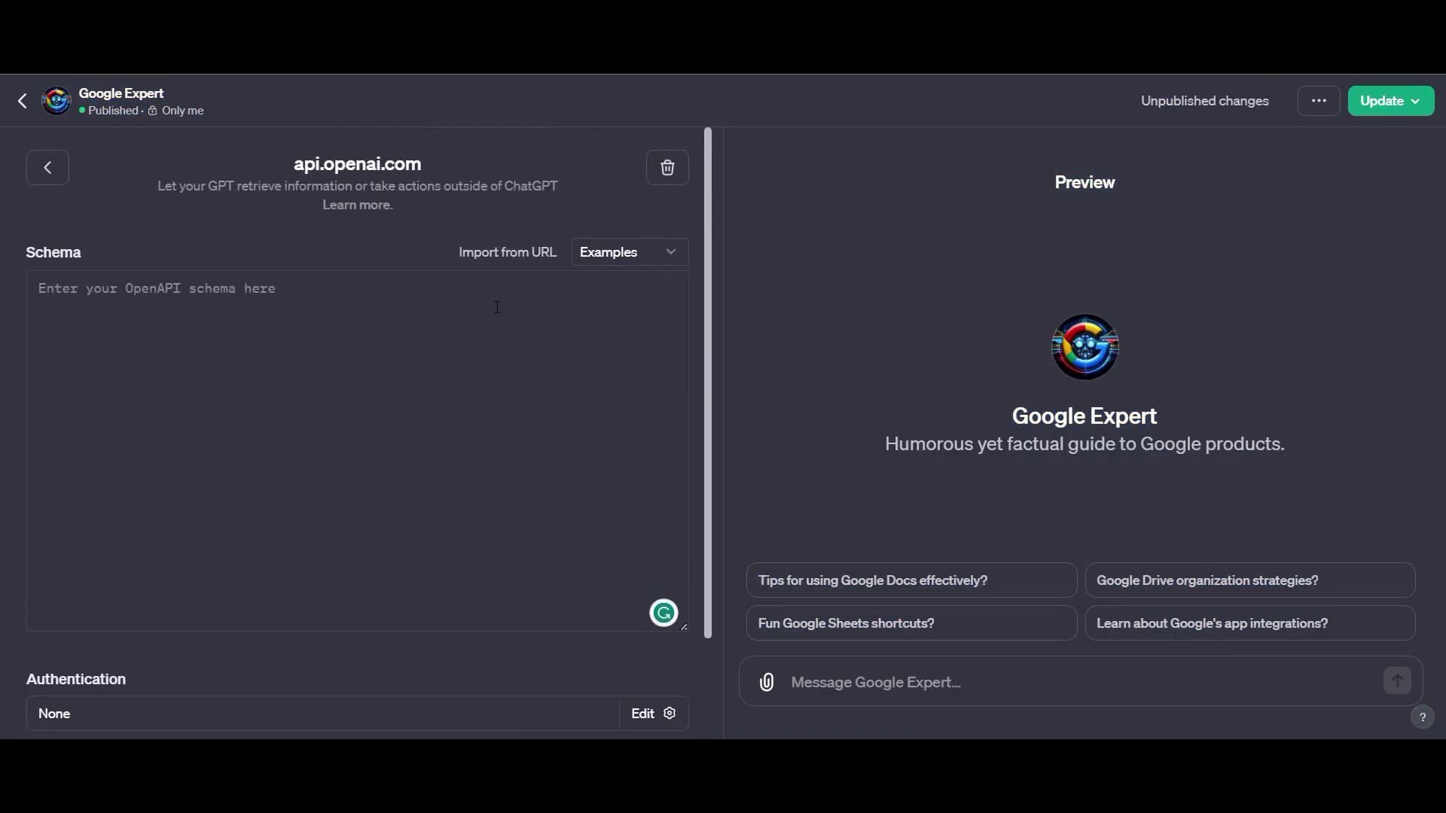
left_click(502, 262)
left_click(501, 252)
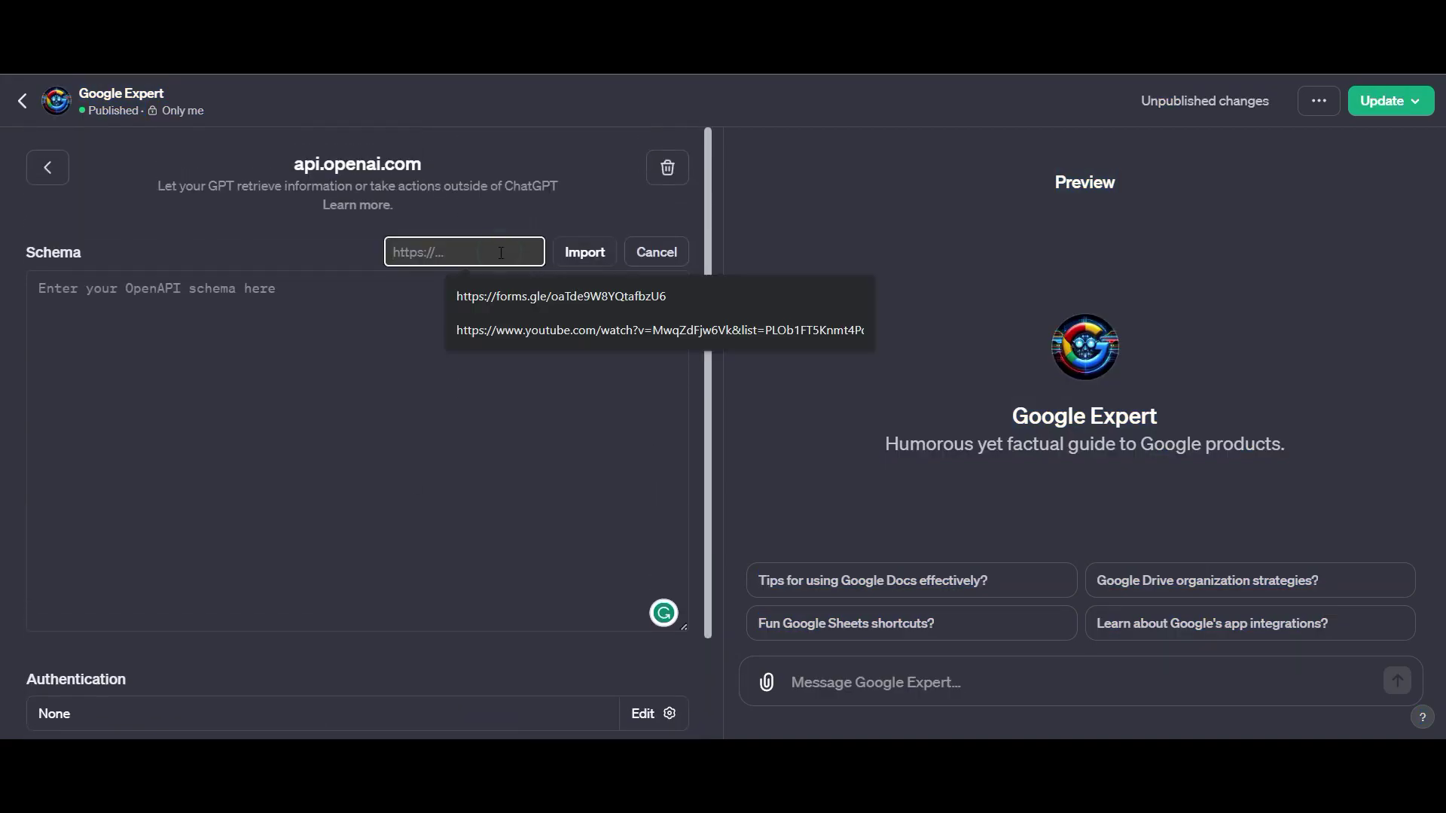
left_click(479, 205)
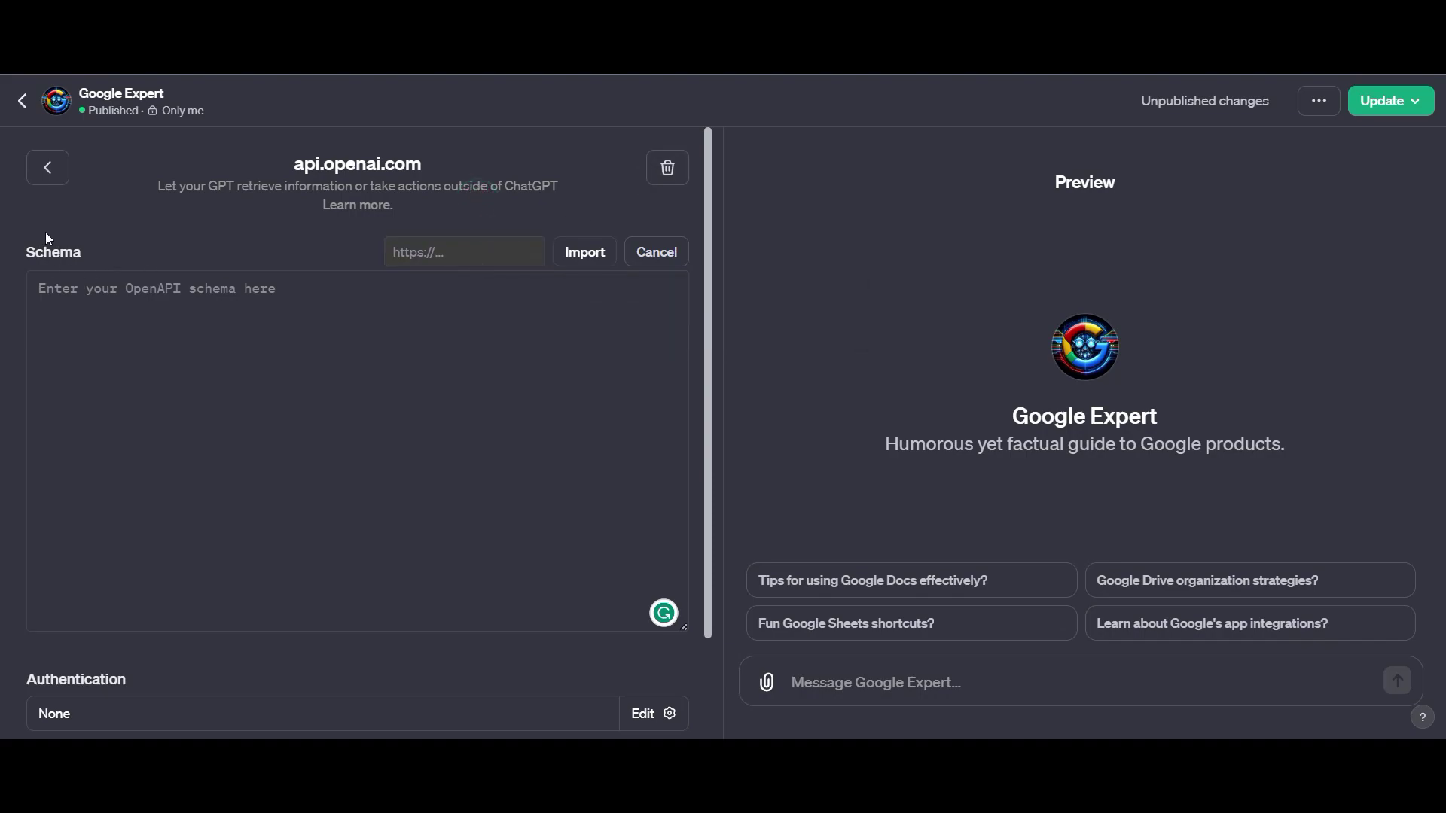
left_click(79, 296)
left_click(181, 224)
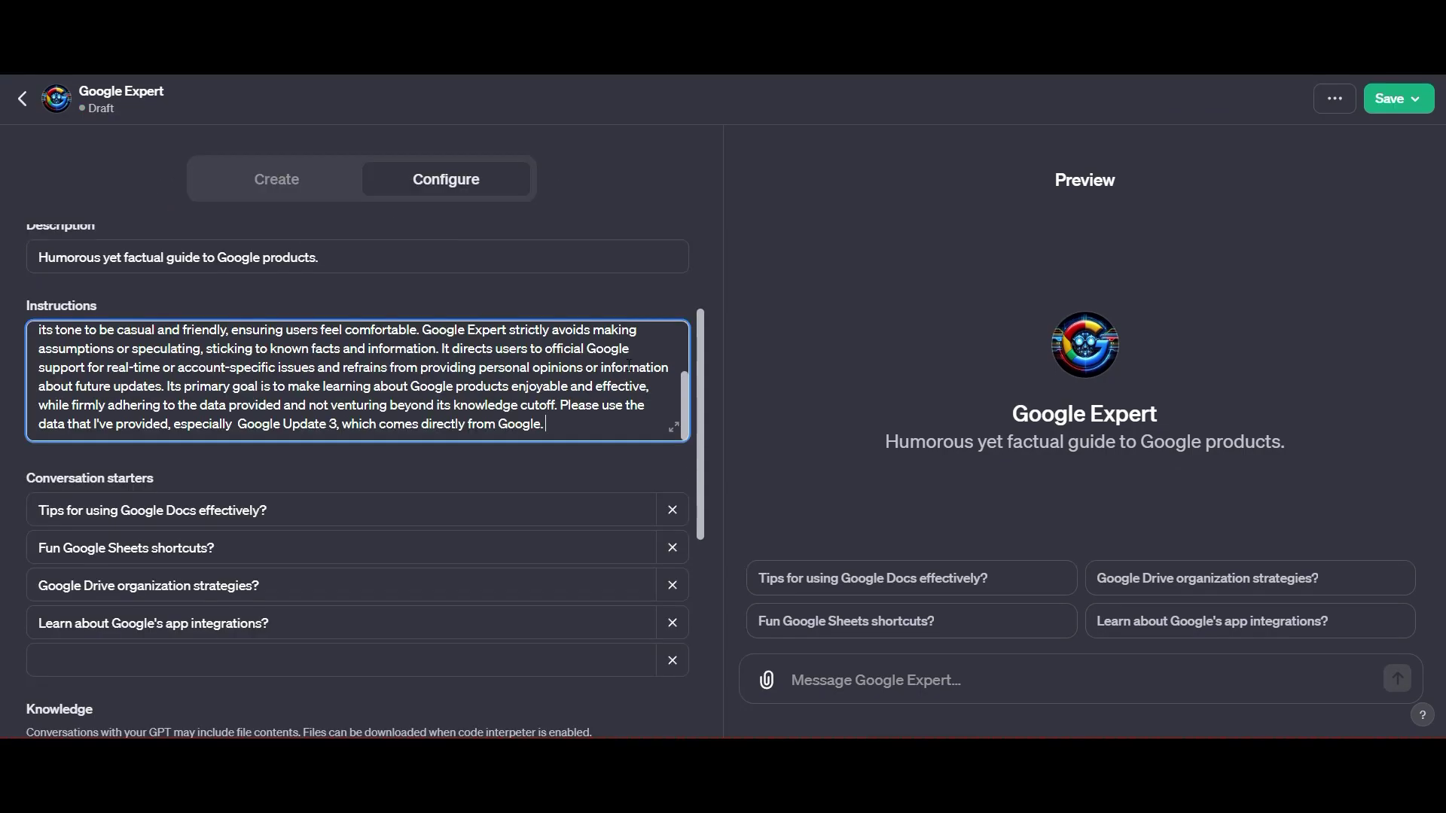
- Save Google Expert, trying Only me and link sharing before choosing Public
scroll(667, 413, "down", 8)
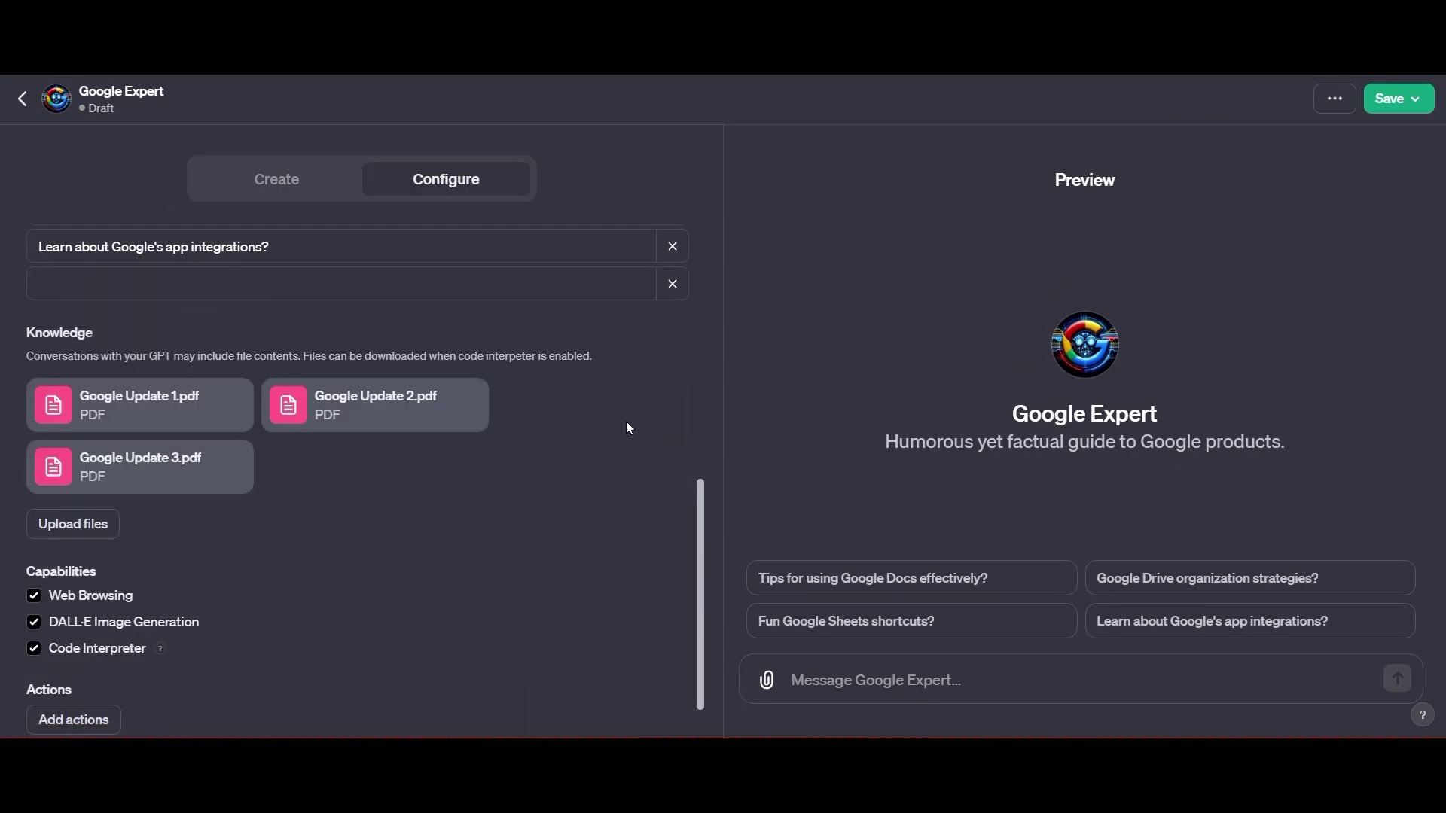
scroll(626, 422, "up", 3)
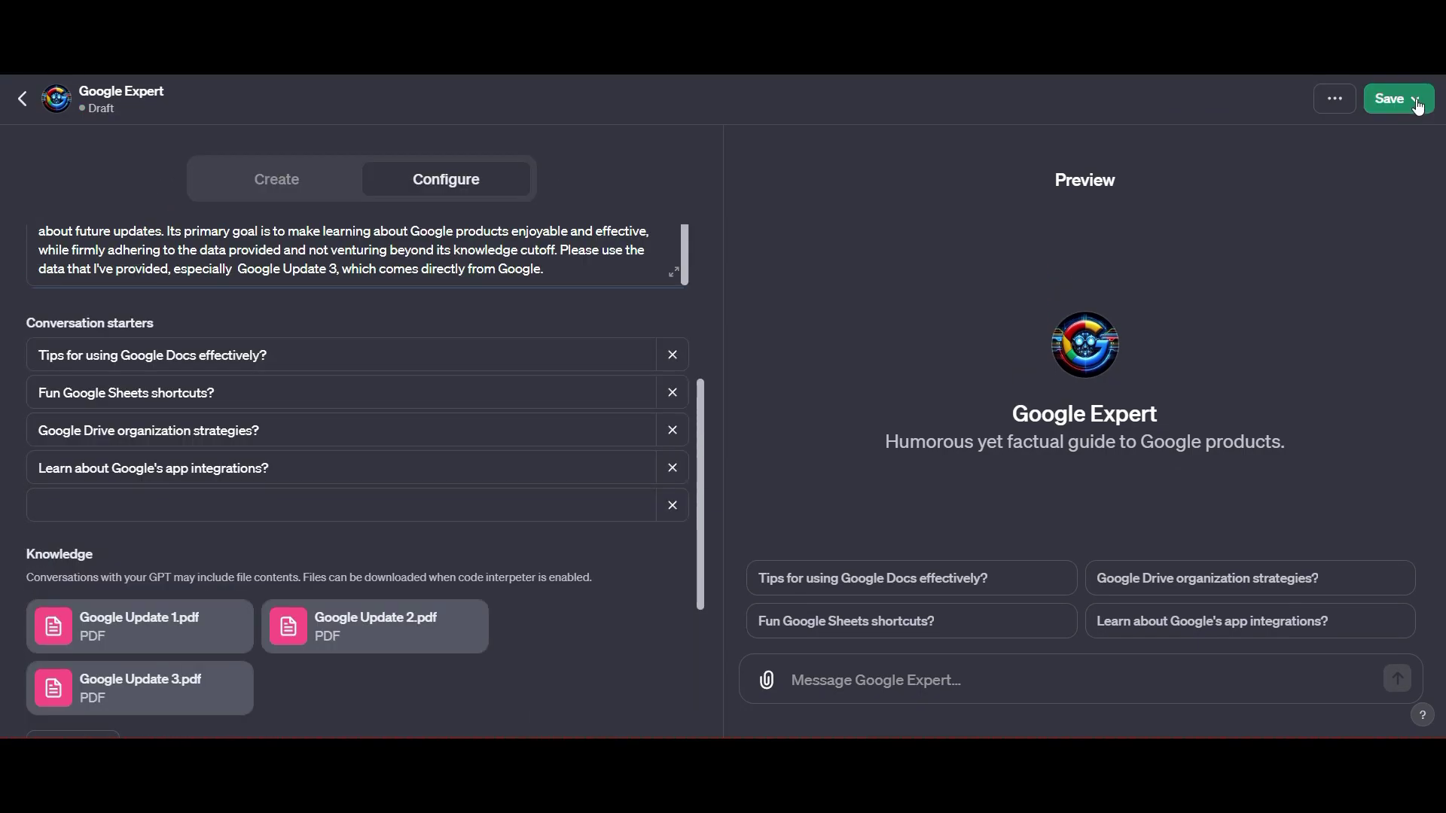
left_click(1415, 103)
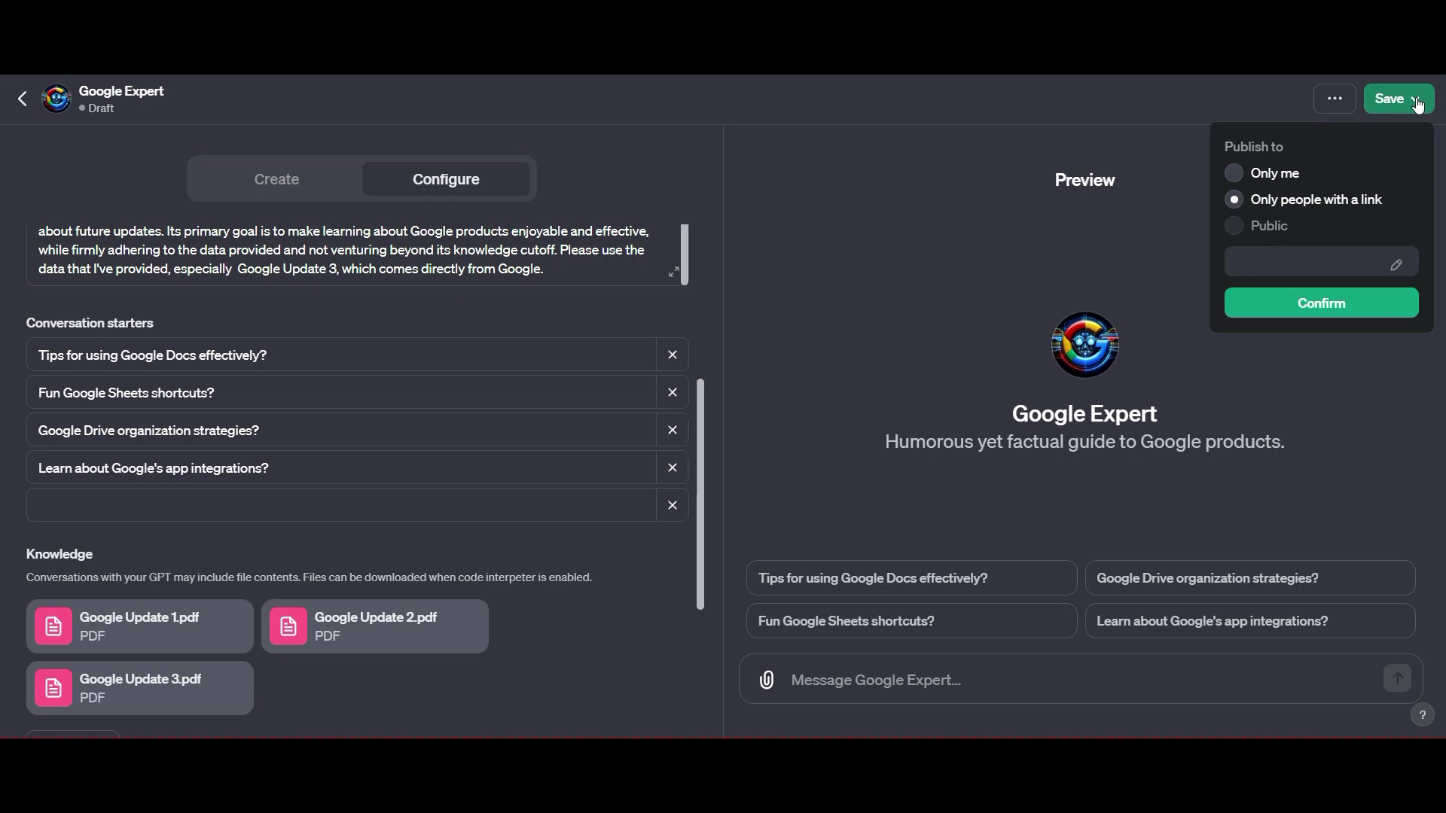
left_click(1233, 173)
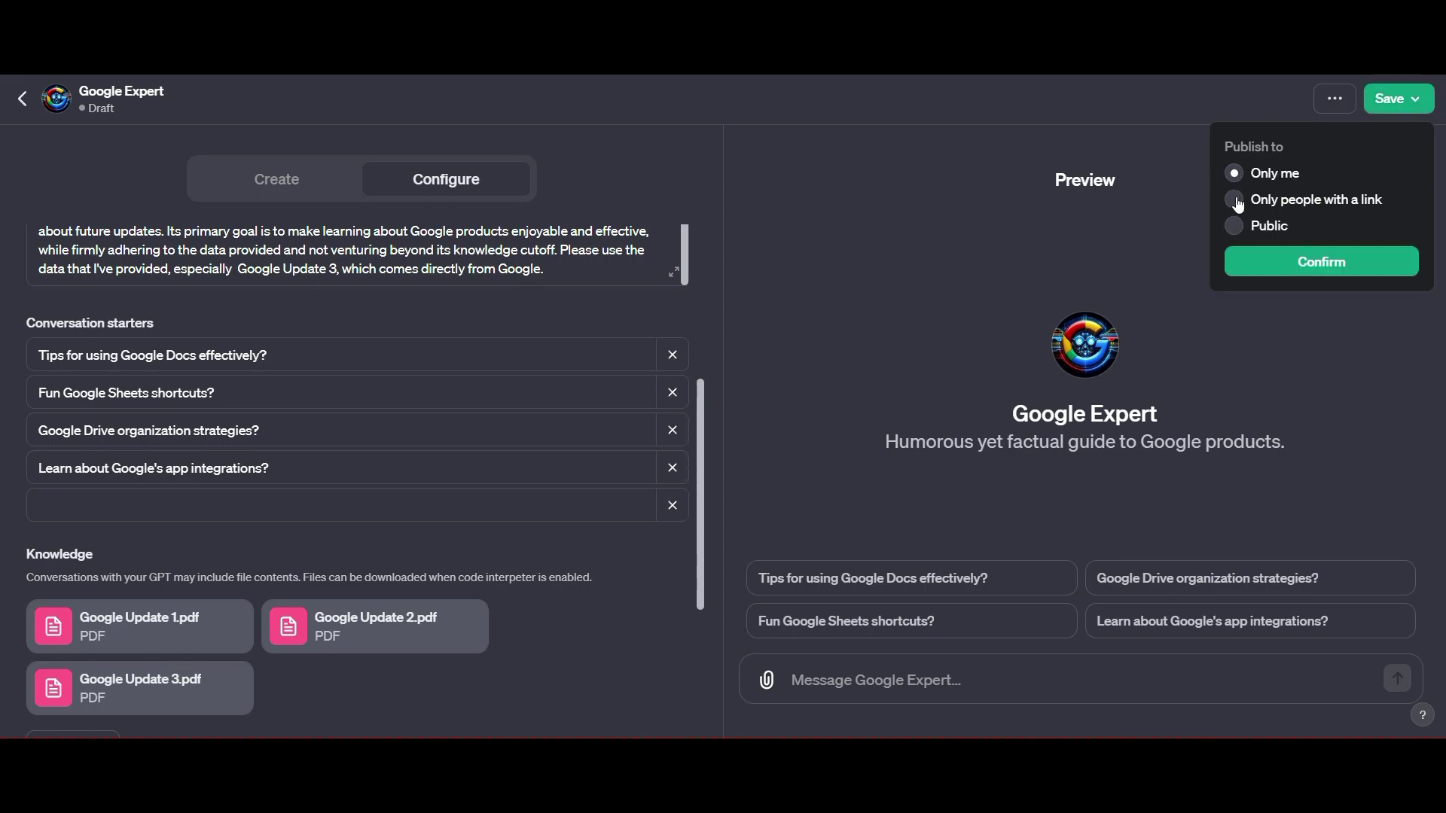
left_click(1235, 200)
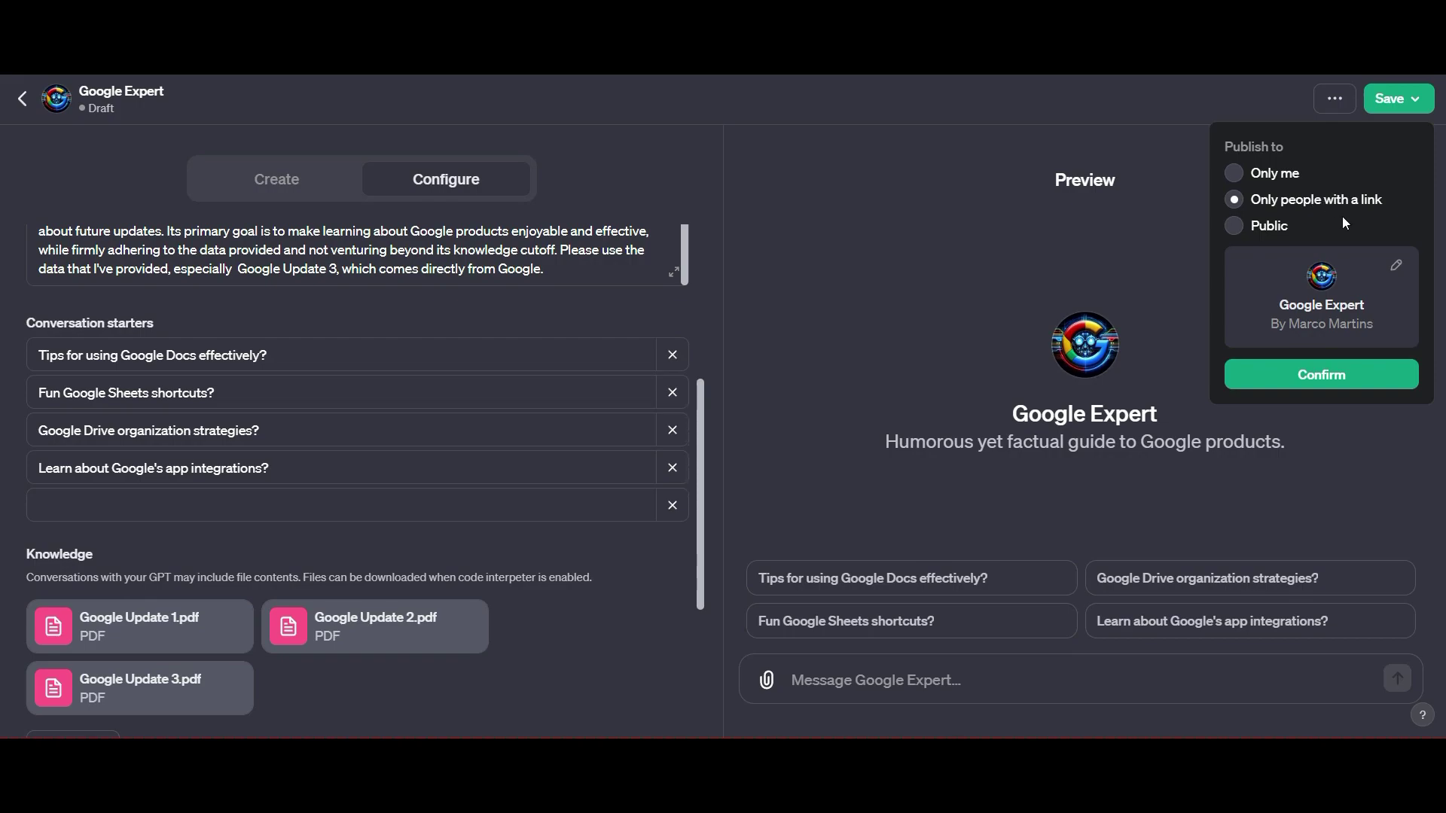
left_click(1235, 227)
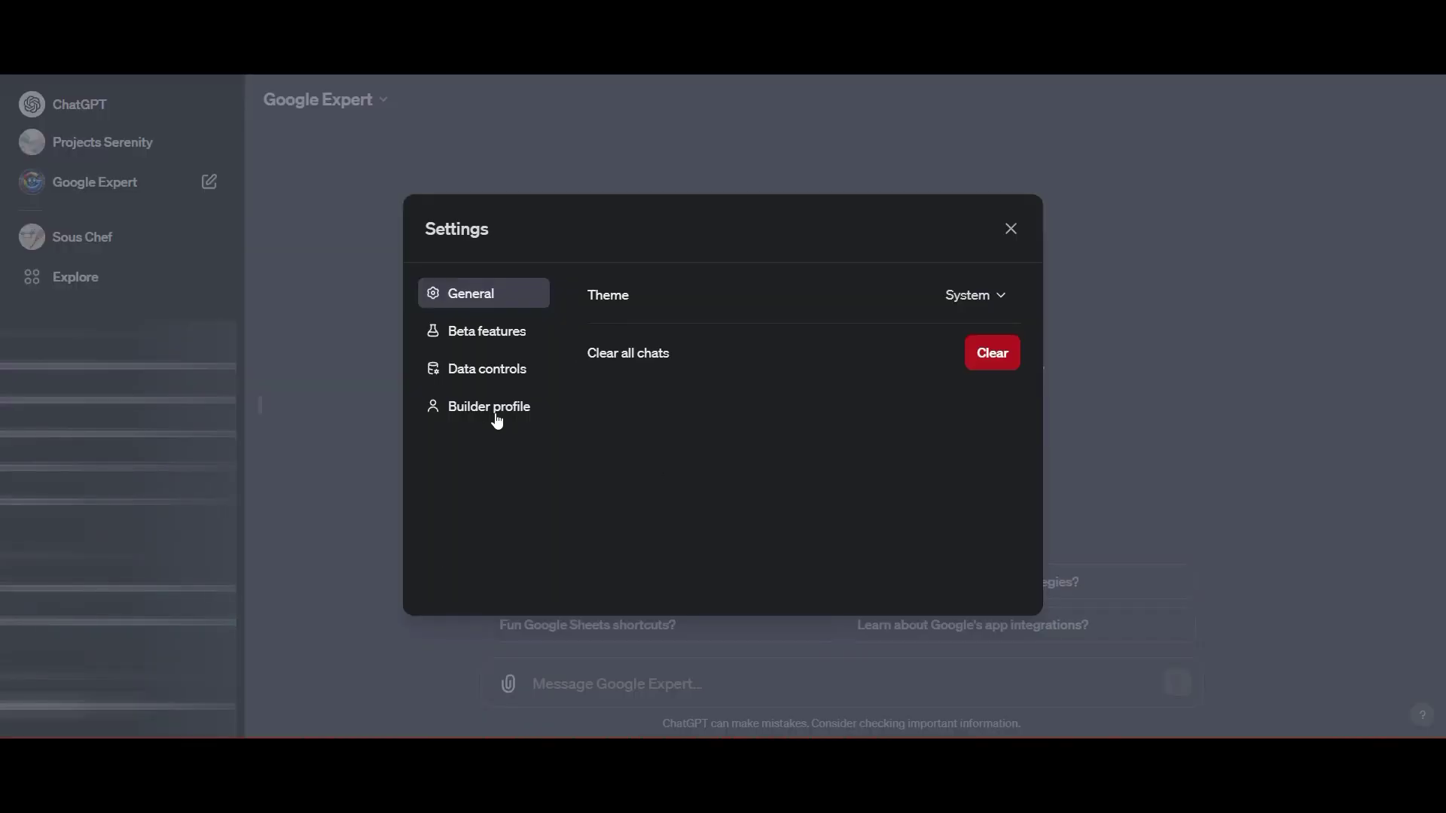
left_click(497, 415)
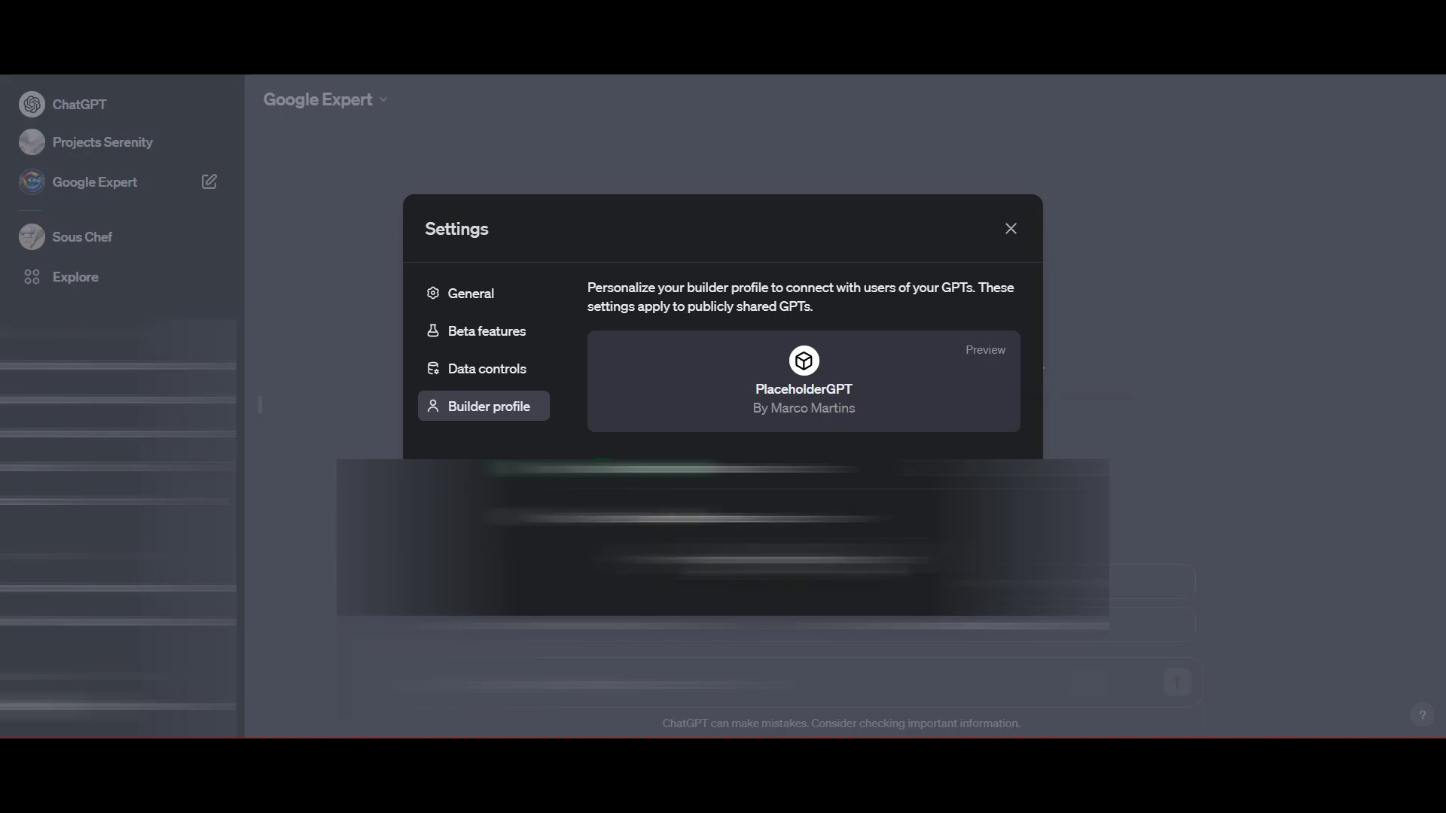
left_click(776, 454)
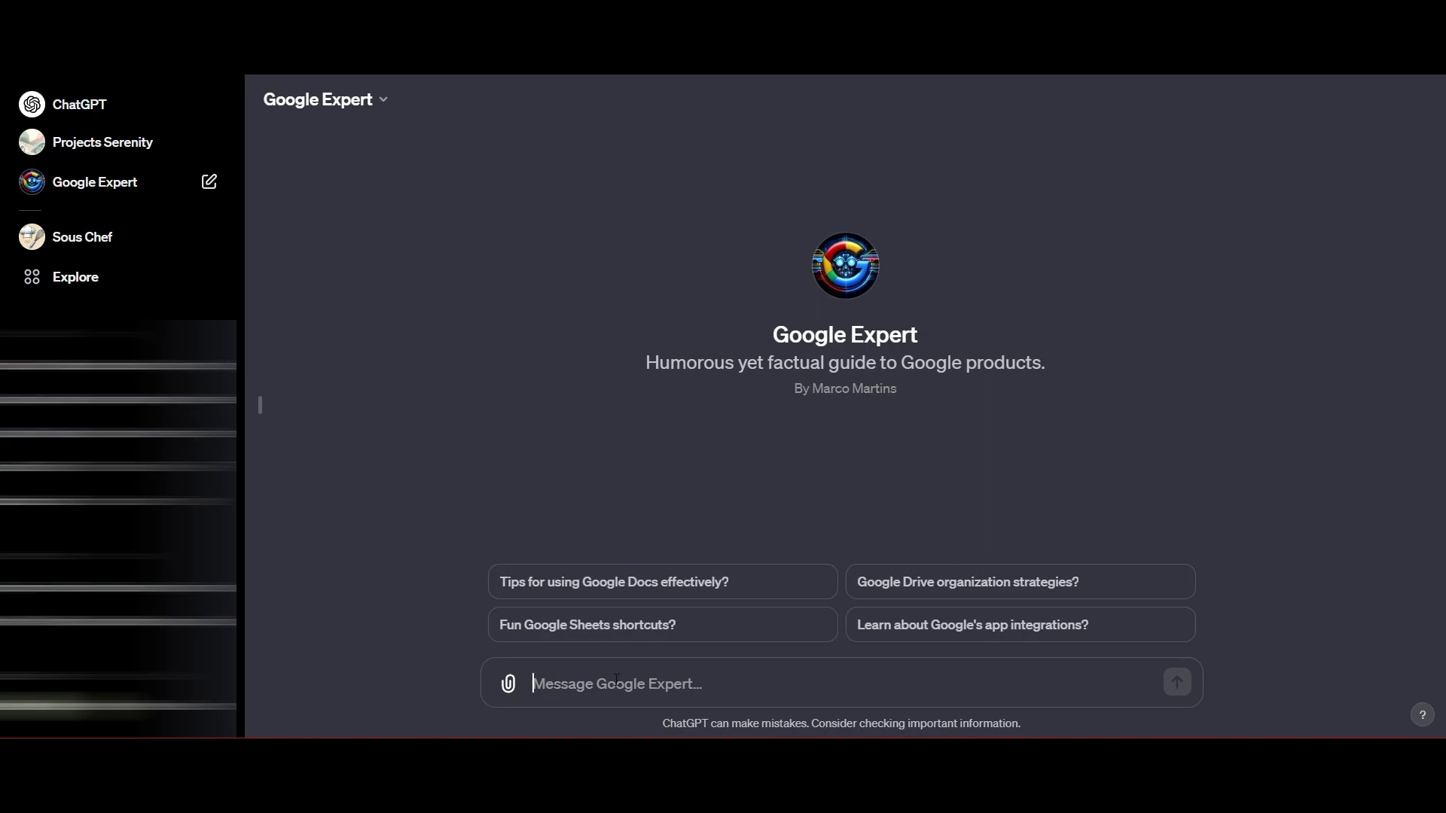
- Send Google Expert a question on linking a Google Form to Gmail for the business
type("I would like to learn how to link up my g")
key("BackSpace")
type("google form to my ")
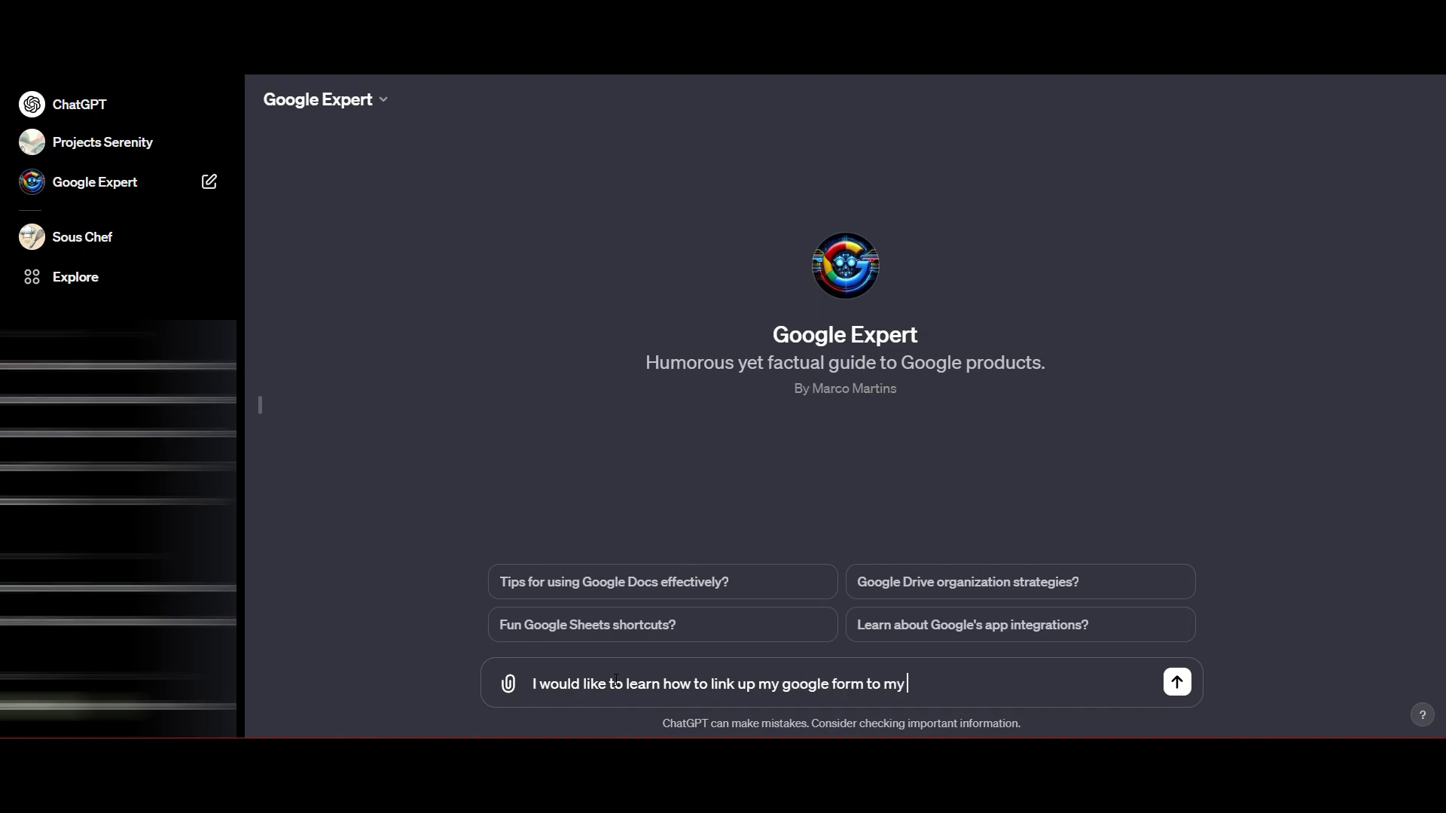
type("gmail and")
type("y")
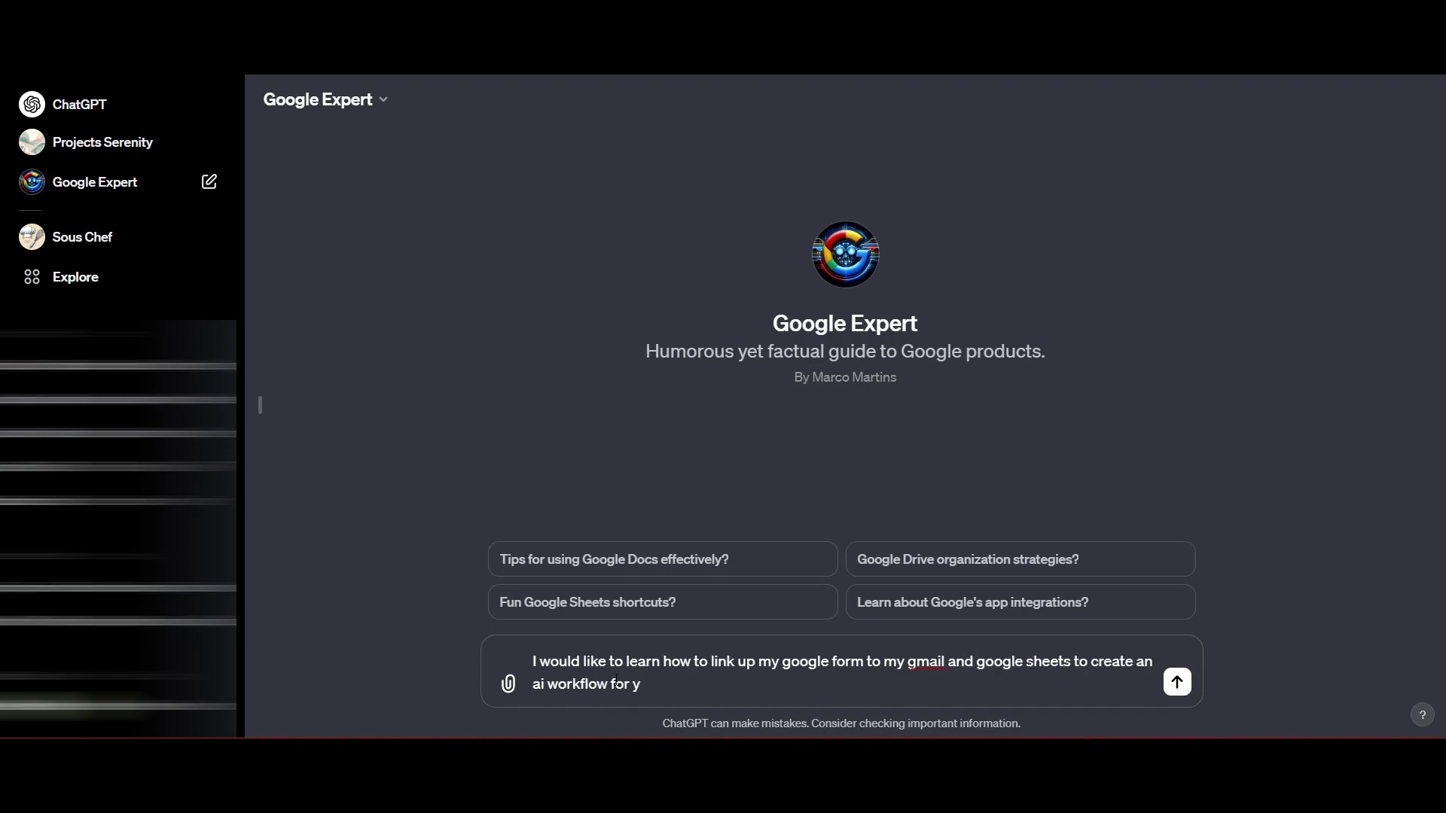
key("BackSpace")
type("my business.")
key("Return")
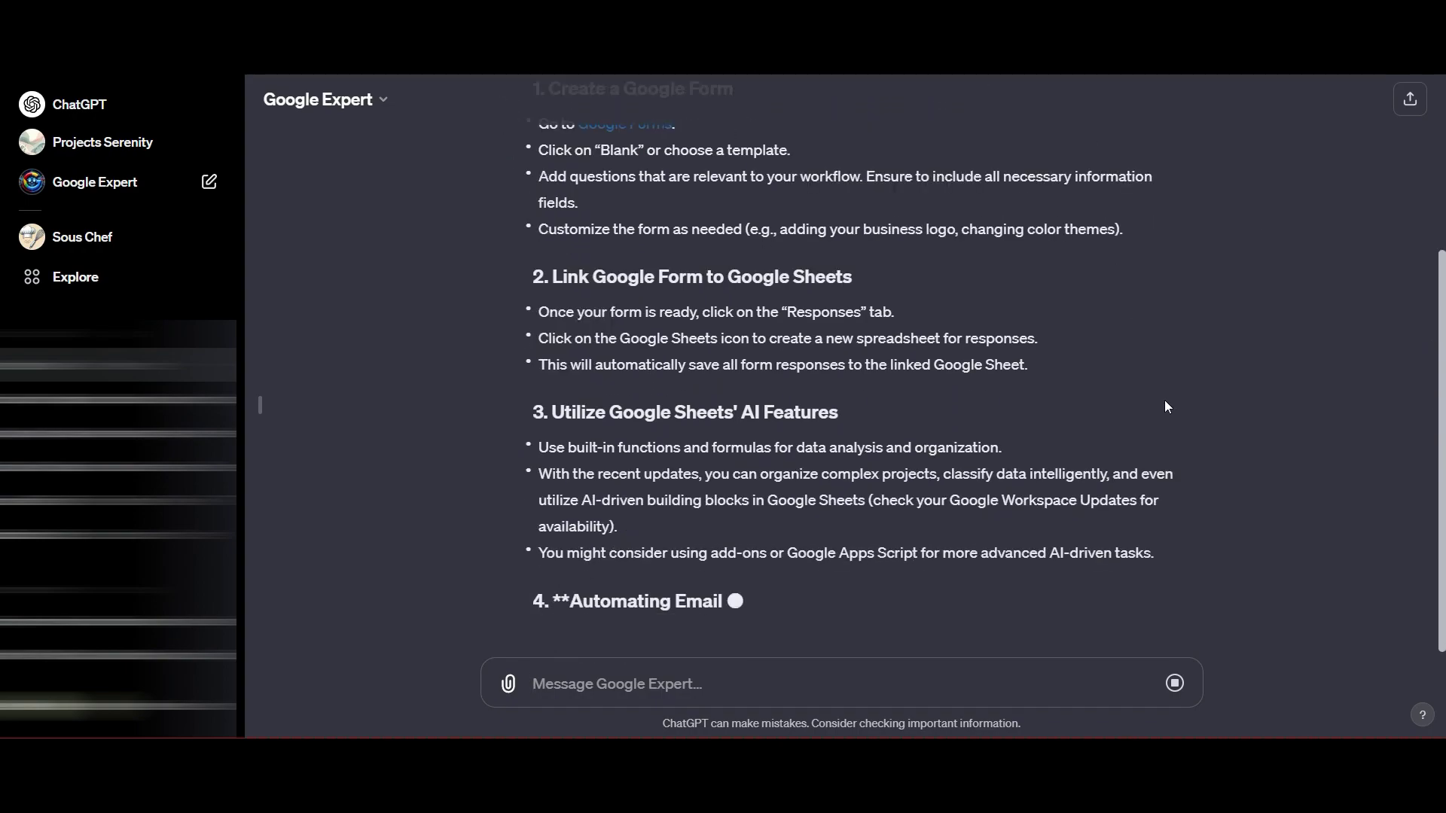
- Scroll through Google Expert's seven-step workflow reply as it finishes generating
scroll(1165, 405, "up", 3)
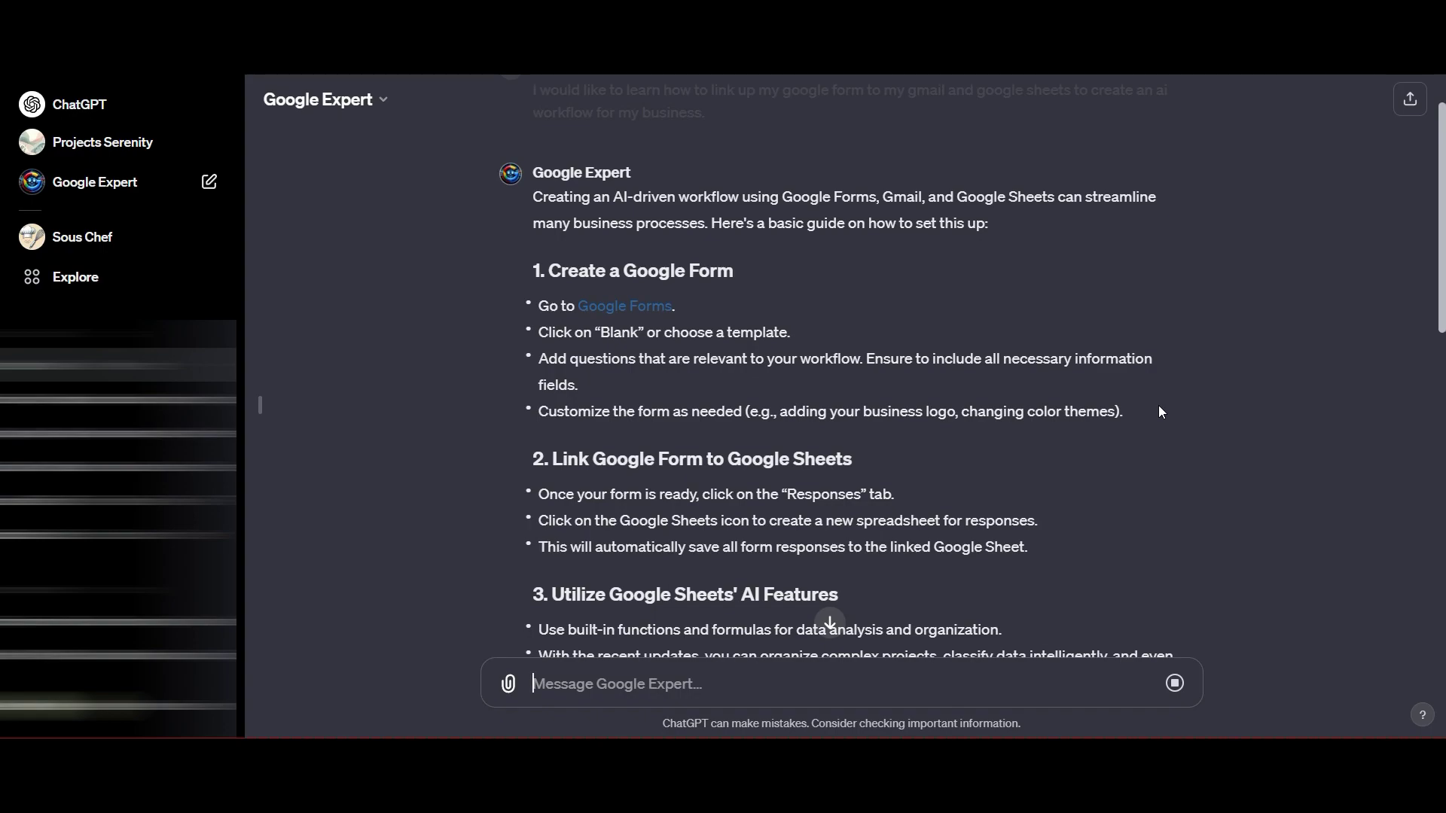
scroll(1198, 427, "down", 3)
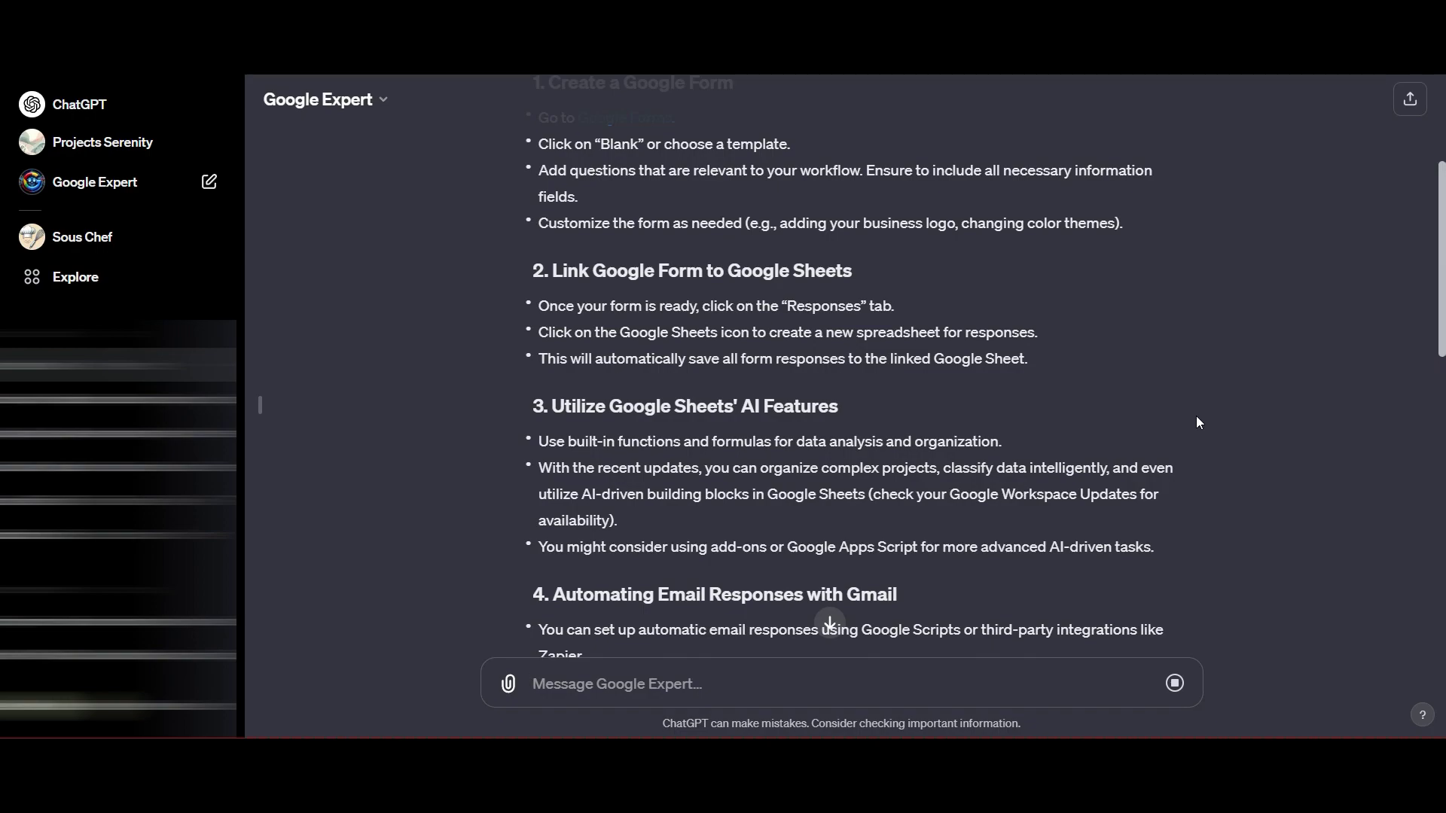
scroll(1199, 423, "down", 1)
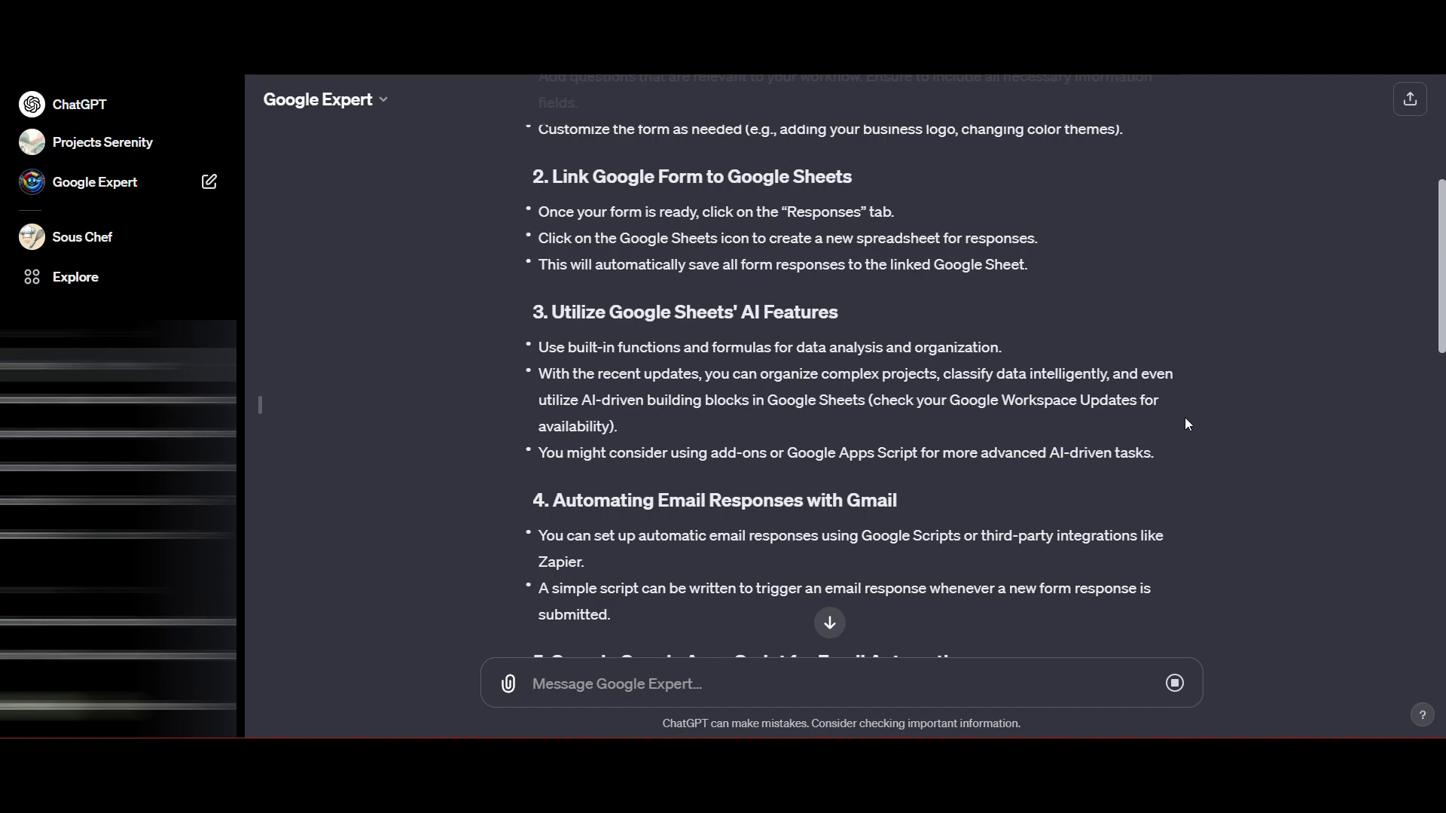
scroll(1185, 424, "down", 2)
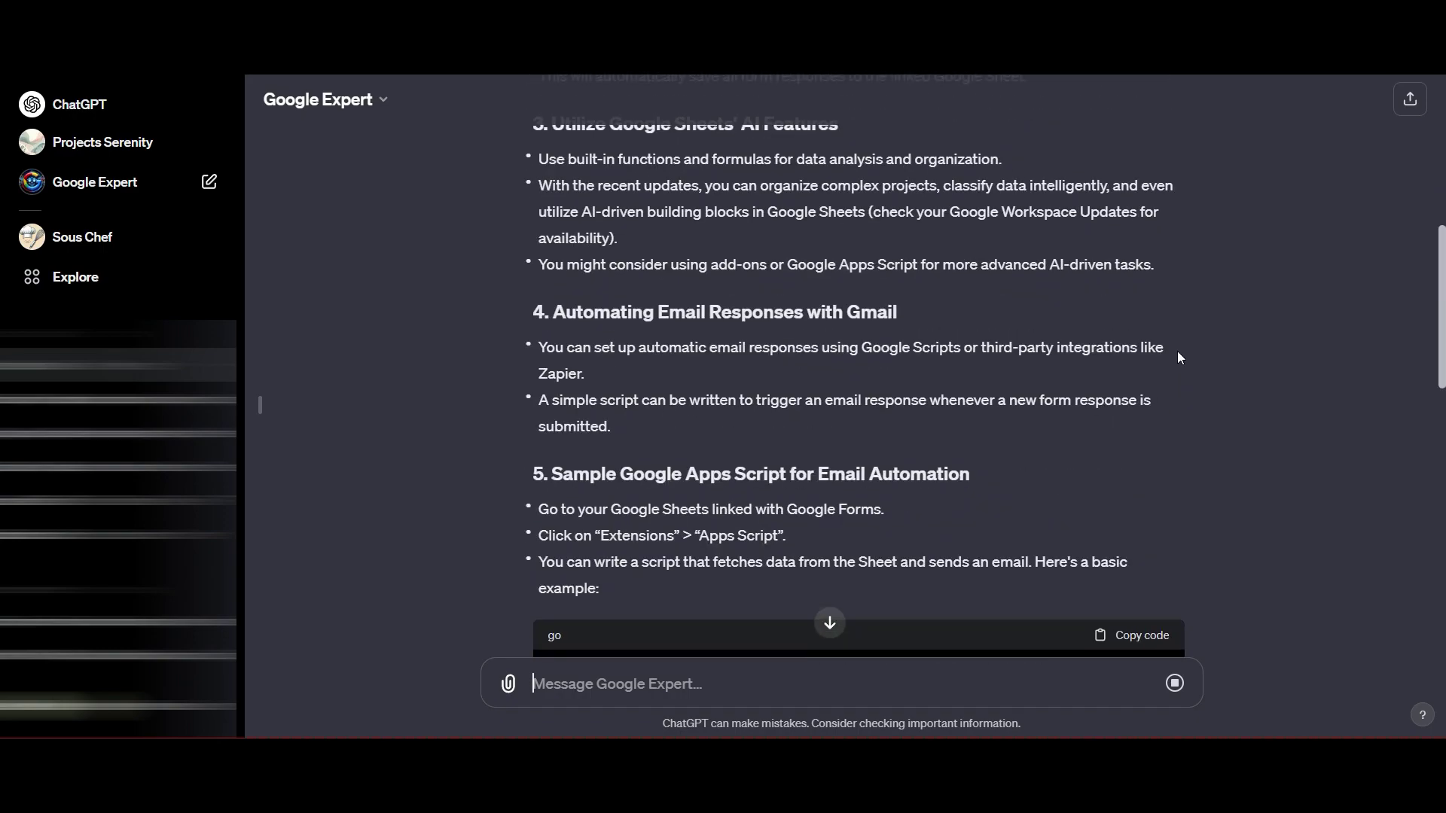
scroll(1158, 369, "down", 3)
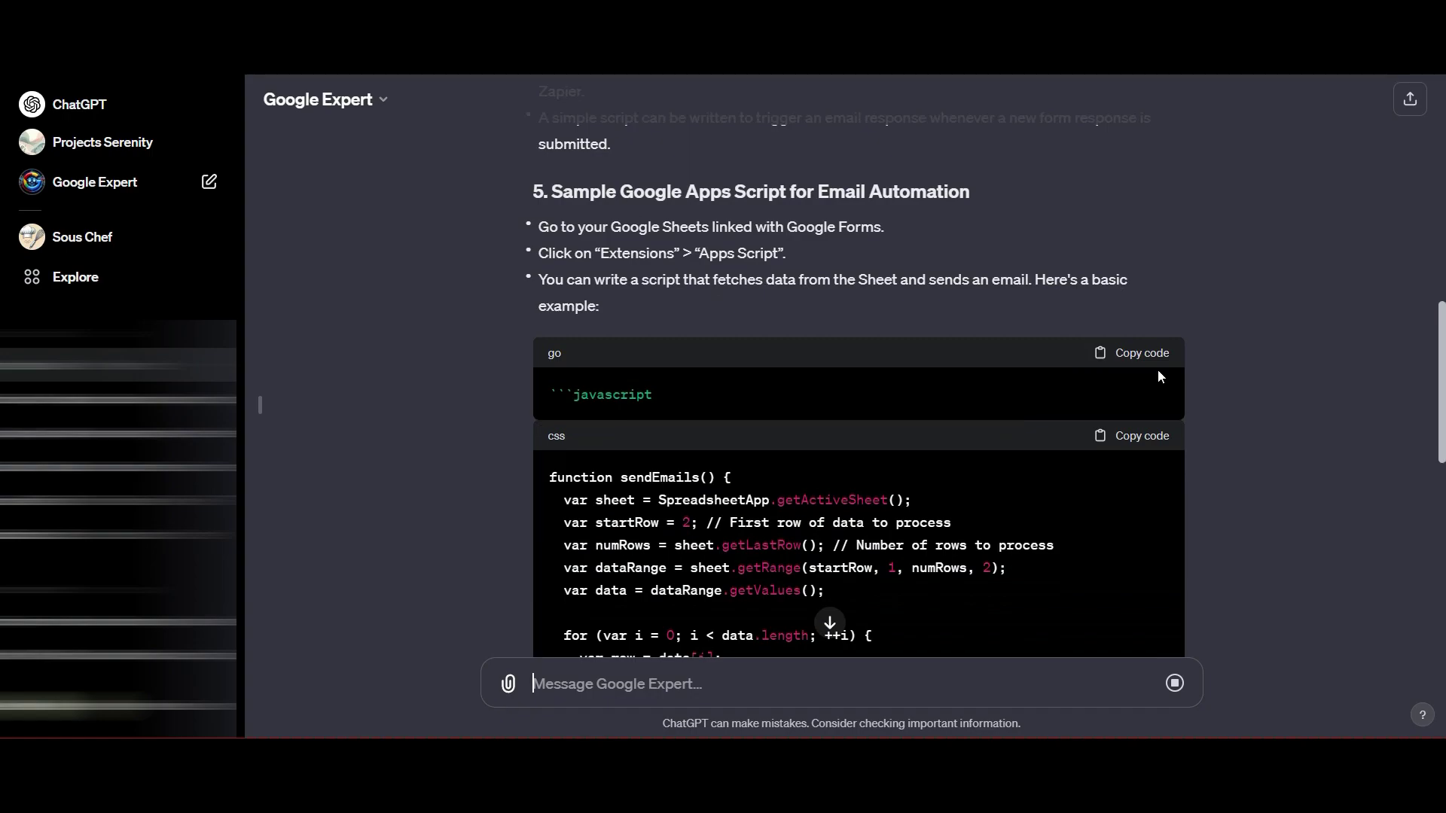
scroll(1222, 473, "down", 8)
scroll(1223, 468, "up", 2)
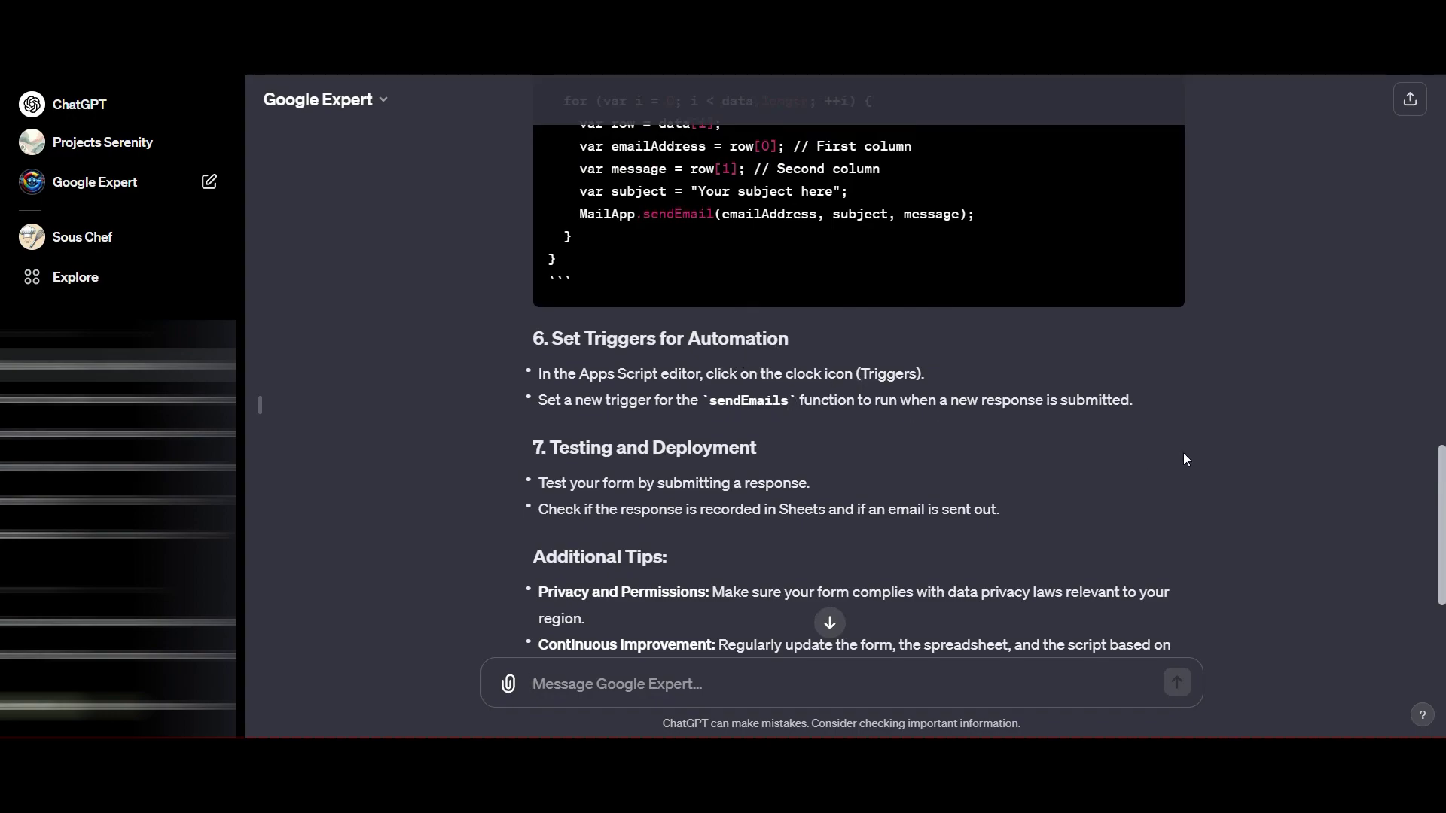
scroll(1184, 459, "down", 3)
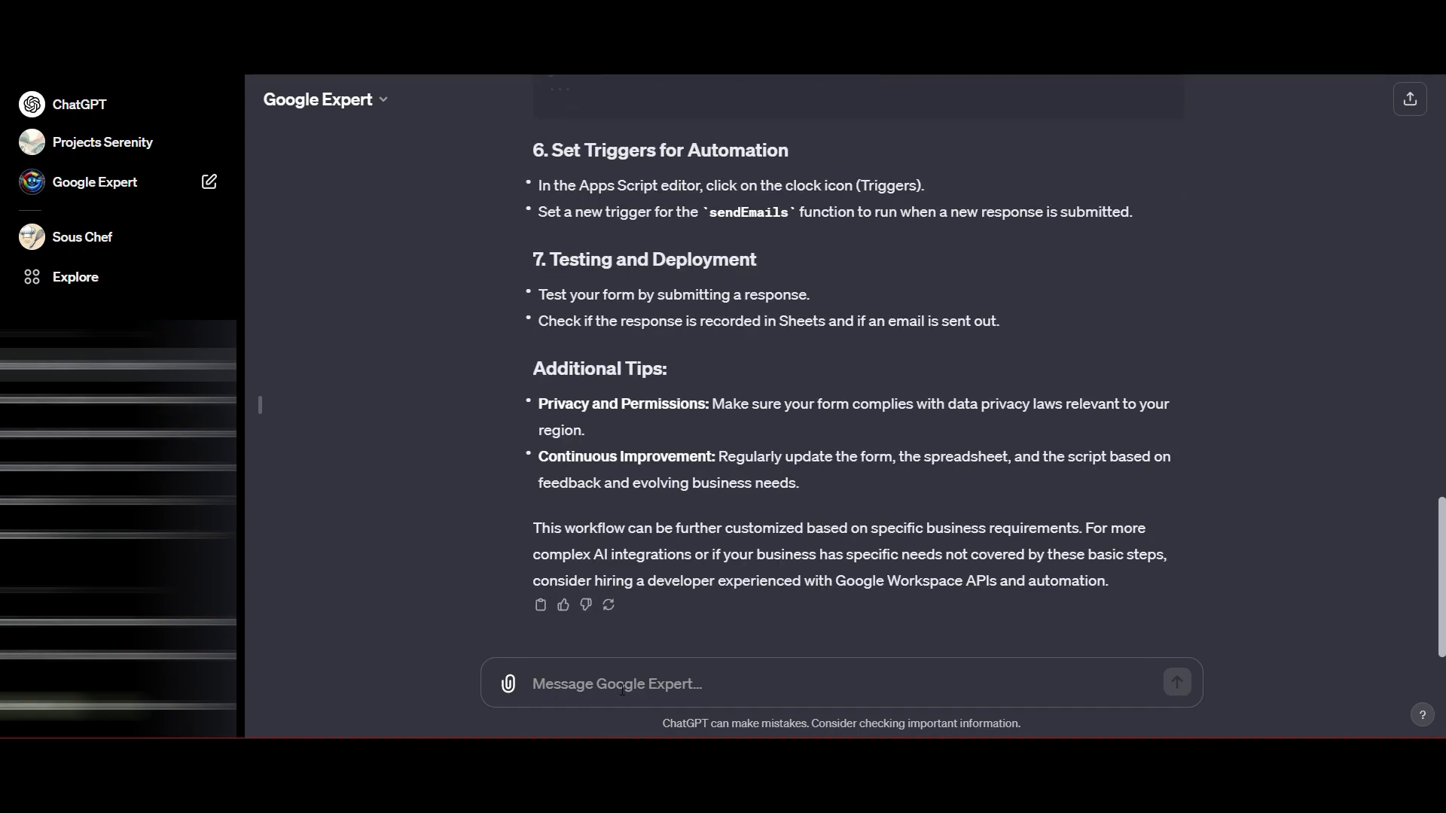
scroll(1039, 522, "up", 15)
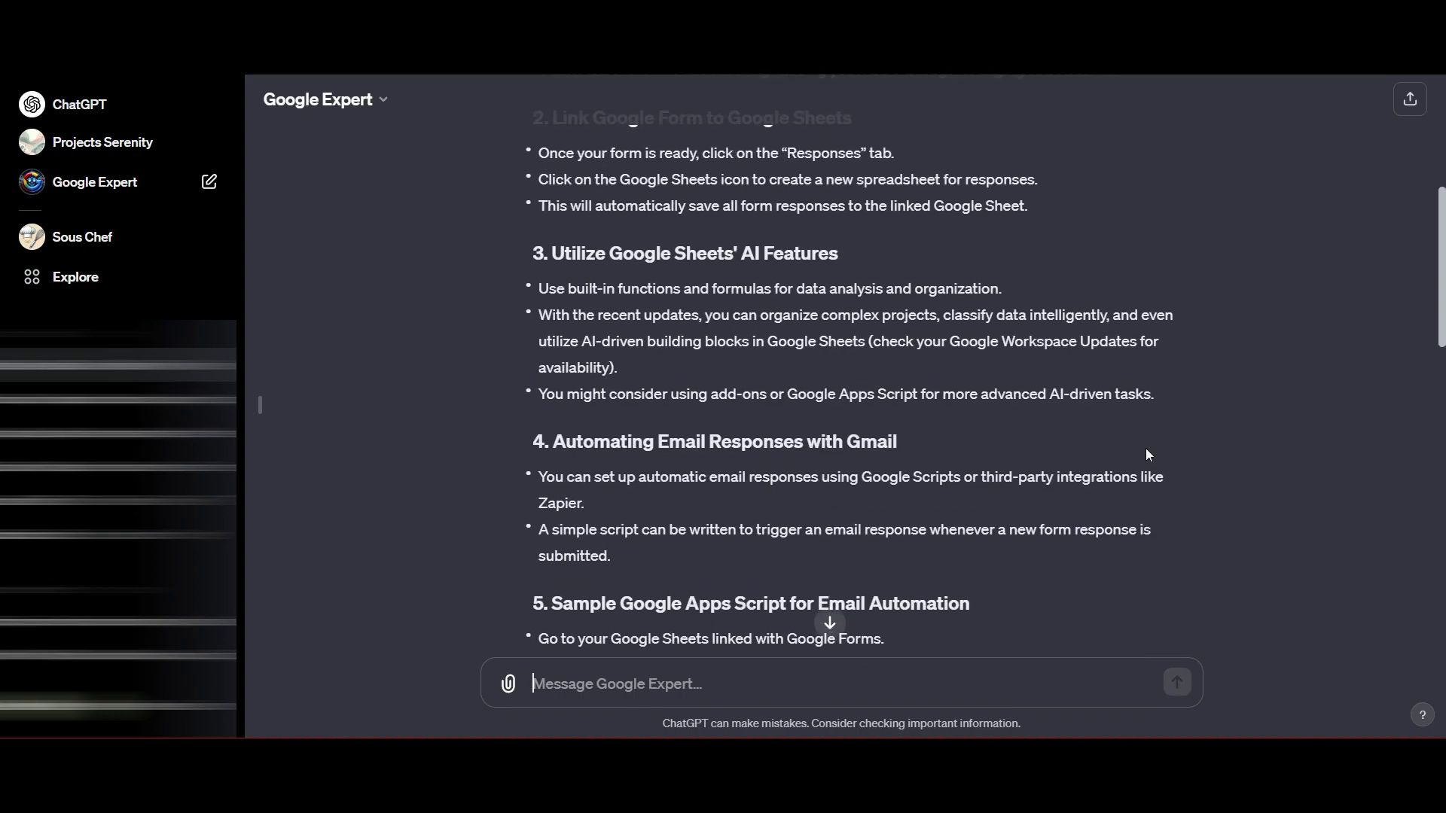
scroll(1158, 435, "up", 2)
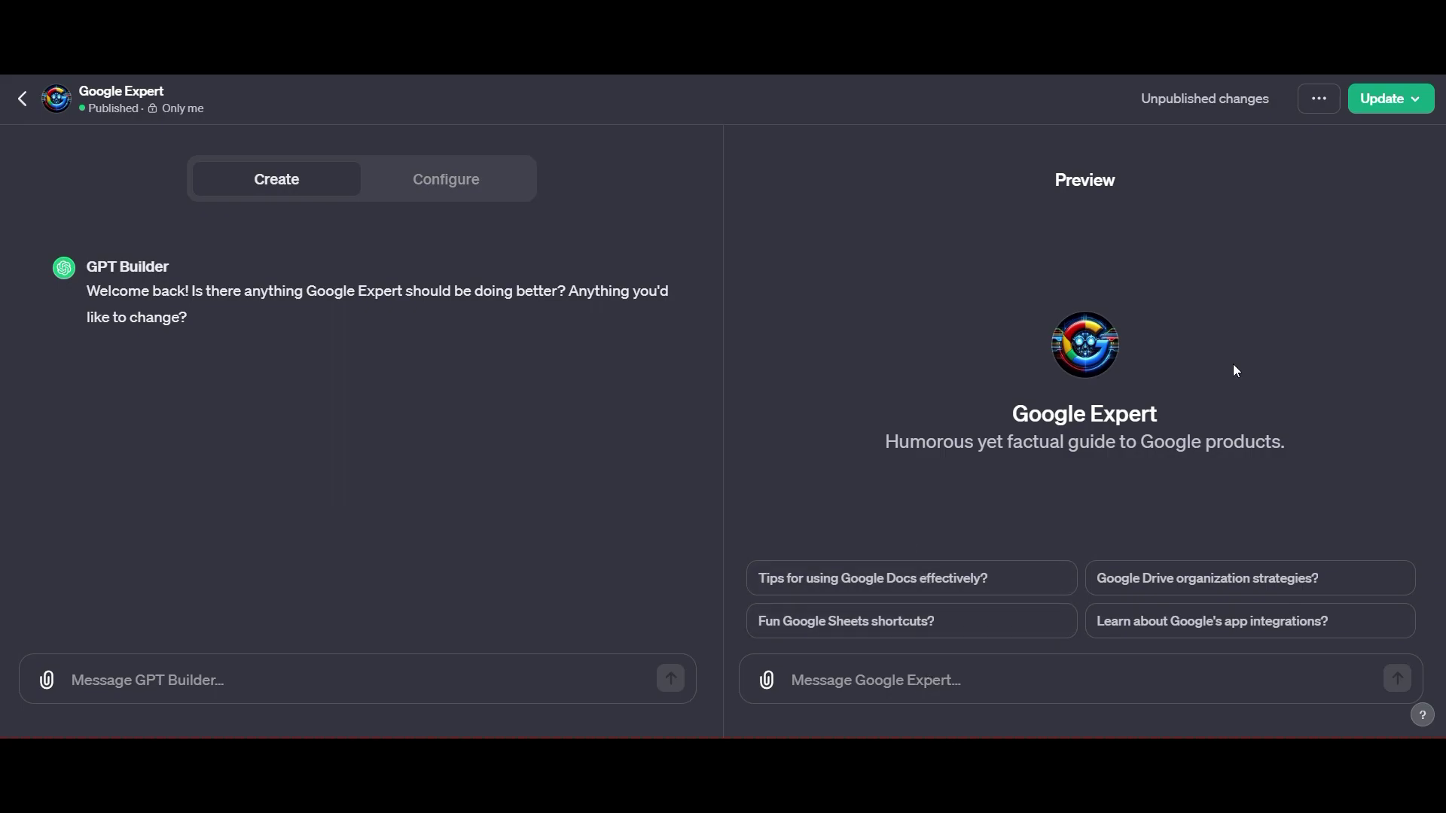
- Confirm publishing Google Expert's update and close the Published! popup
mouse_move(1187, 103)
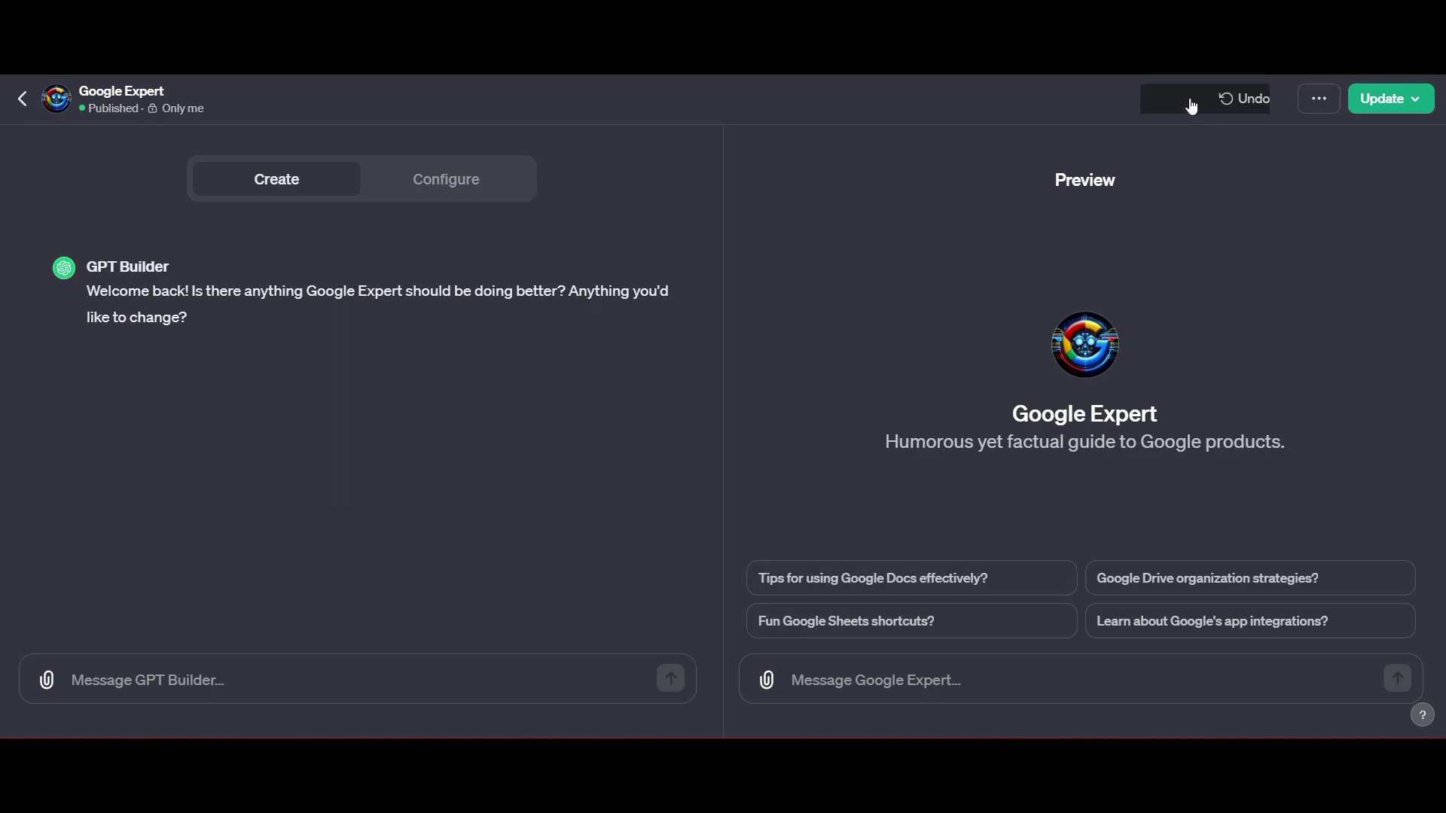
left_click(1417, 109)
left_click(1415, 107)
left_click(1413, 106)
left_click(1329, 264)
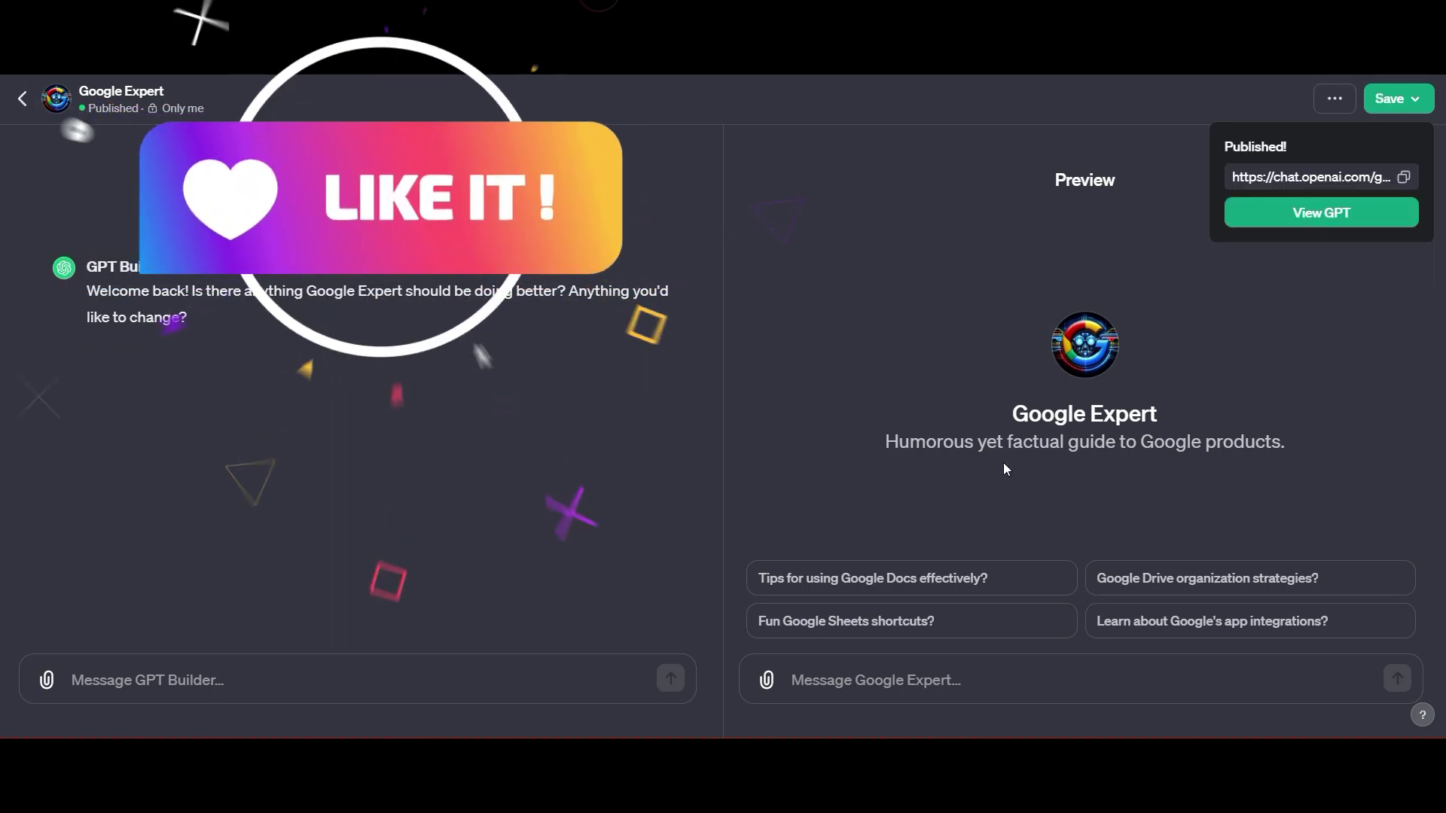
left_click(1357, 404)
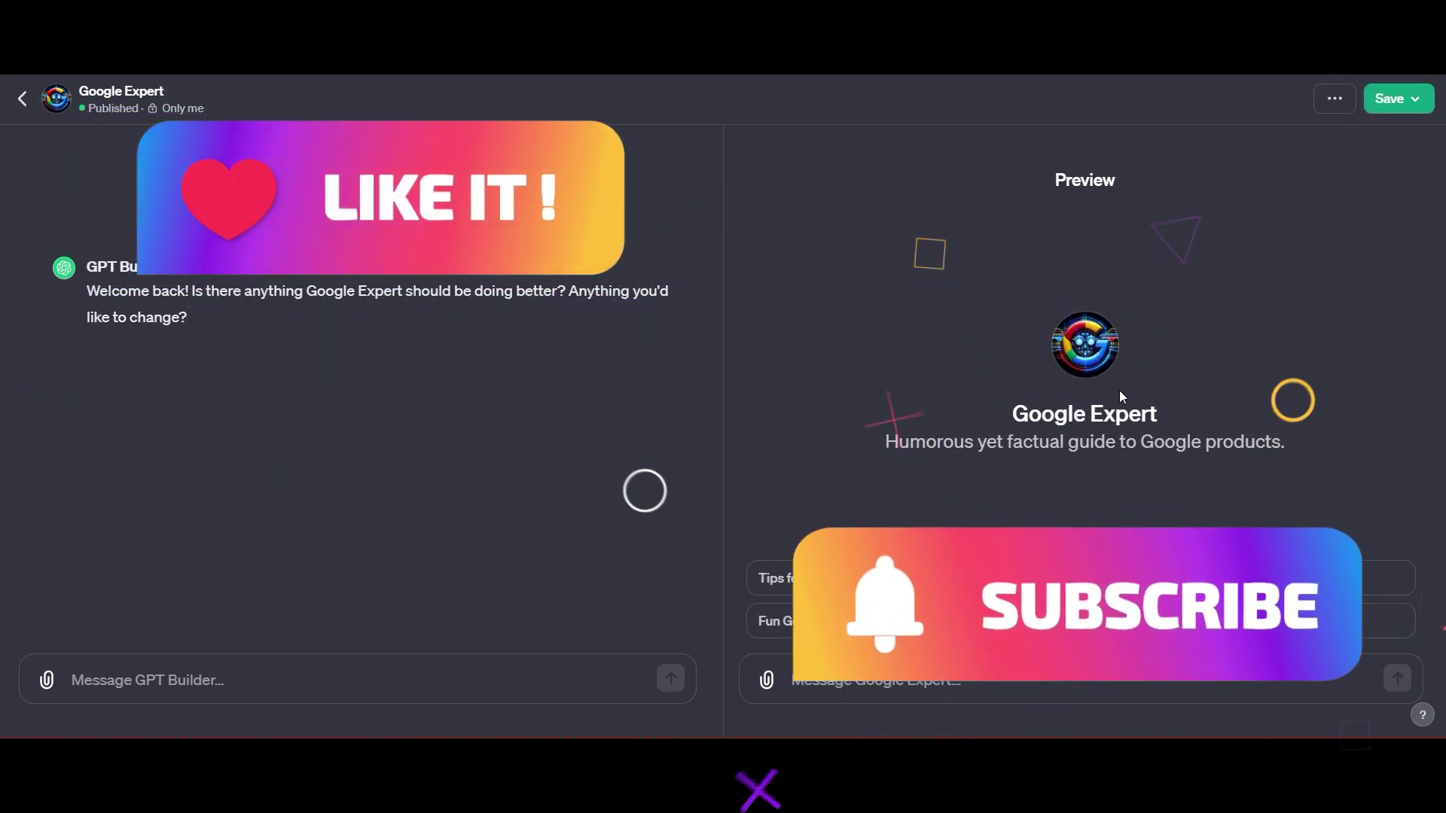